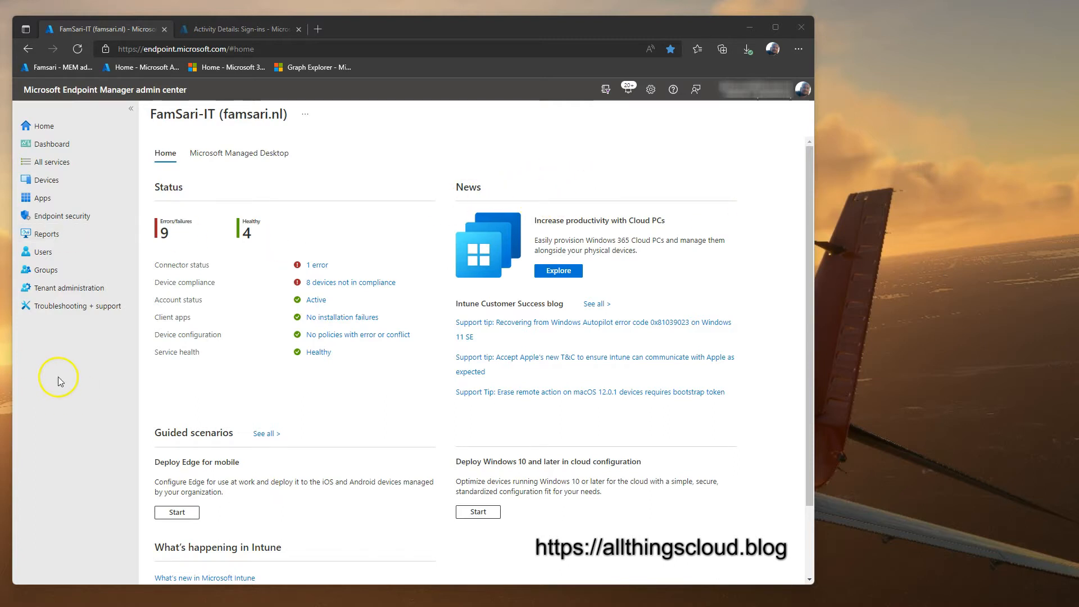
Step: Confirm the All Users enrollment restriction blocks personally owned Windows (MDM) devices, then go to Endpoint security
left_click(55, 180)
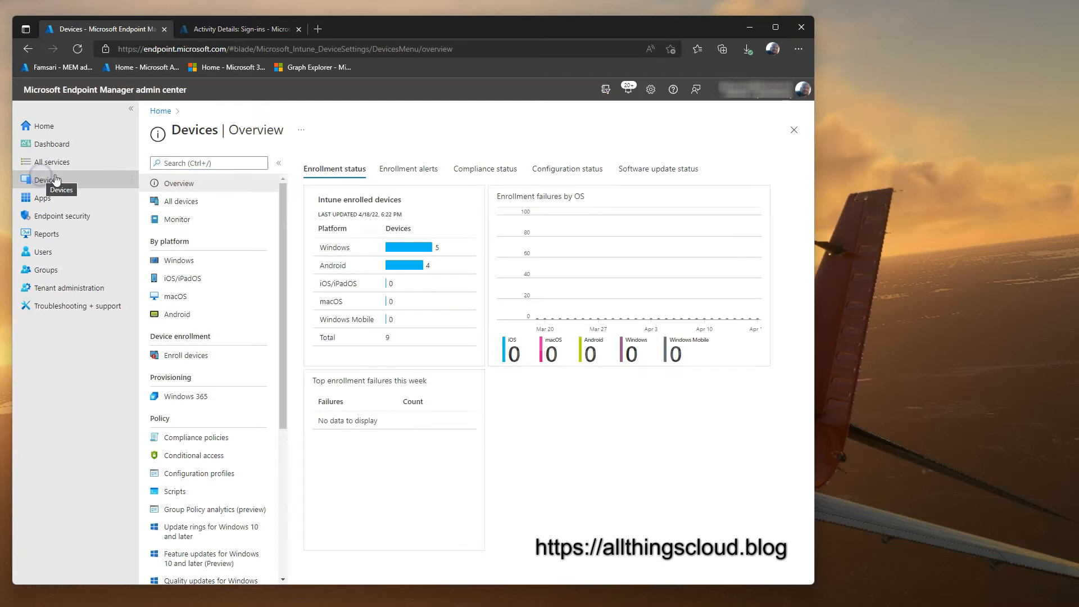
left_click(195, 354)
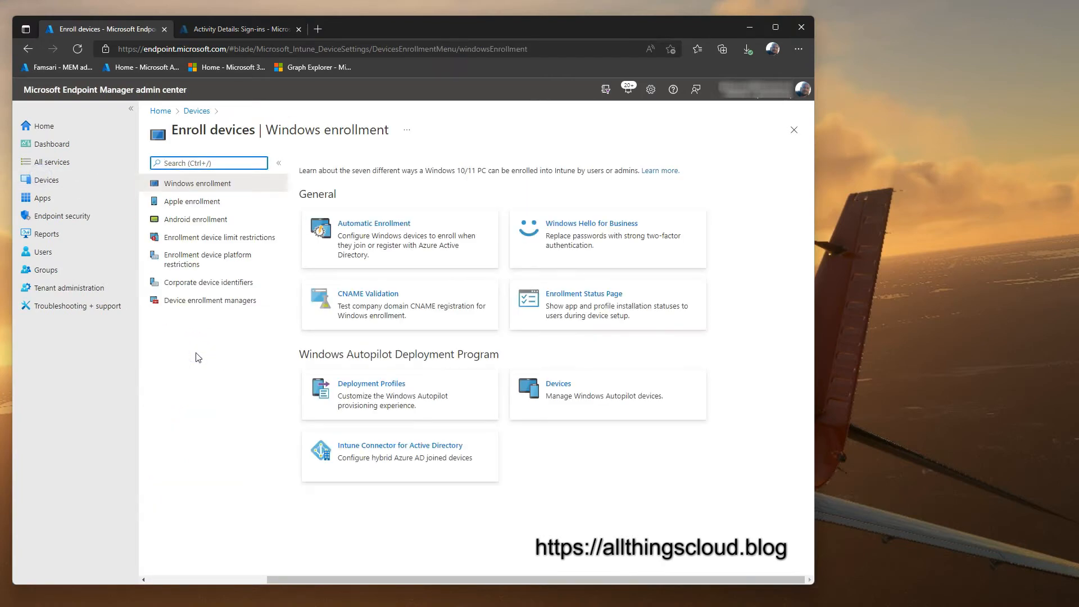
left_click(207, 259)
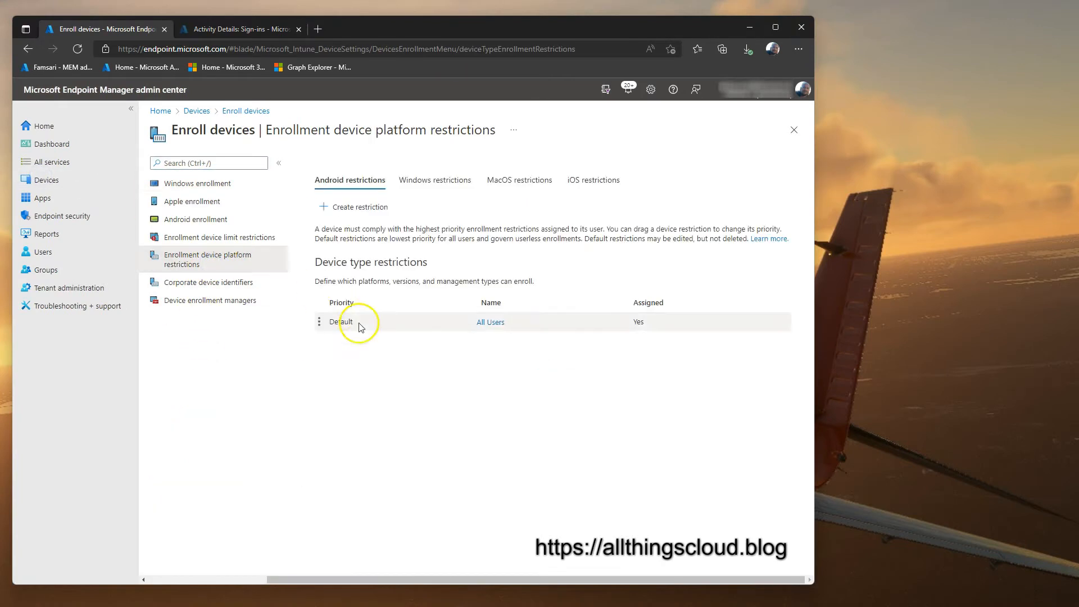
left_click(483, 323)
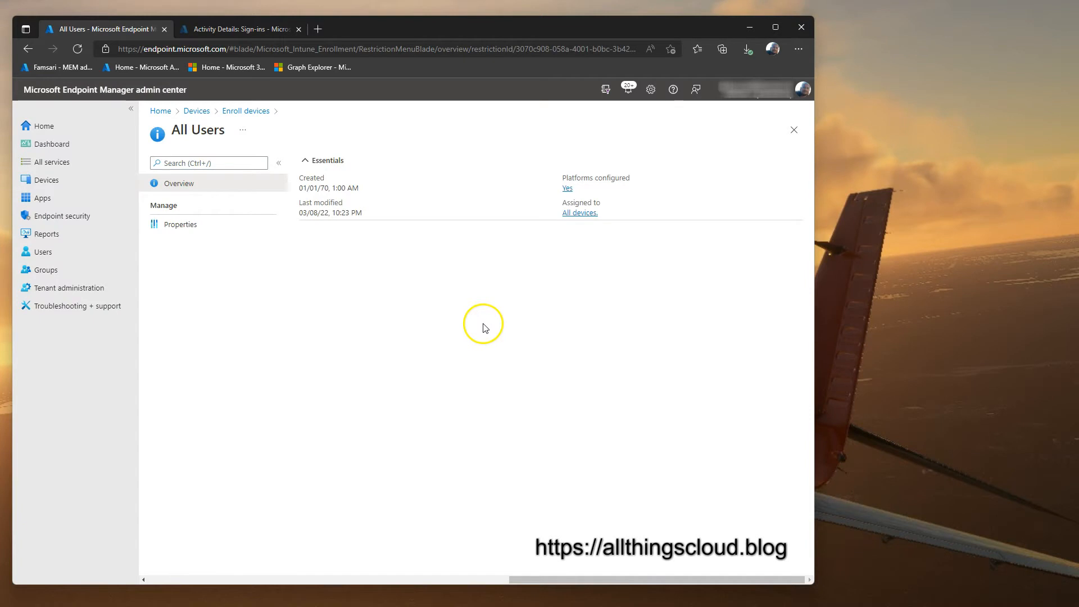
left_click(181, 224)
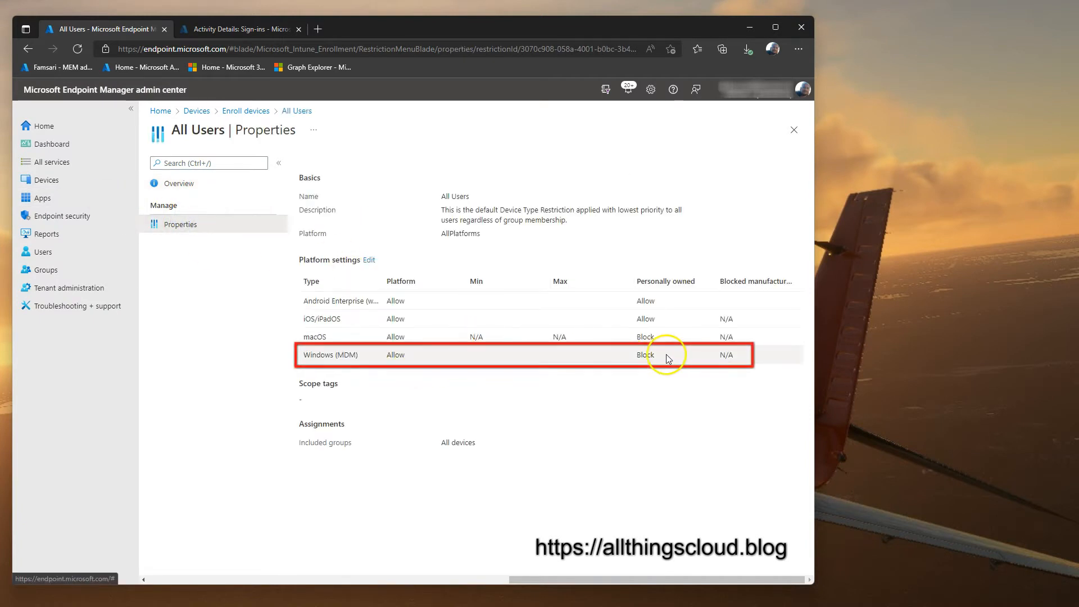
double_click(646, 355)
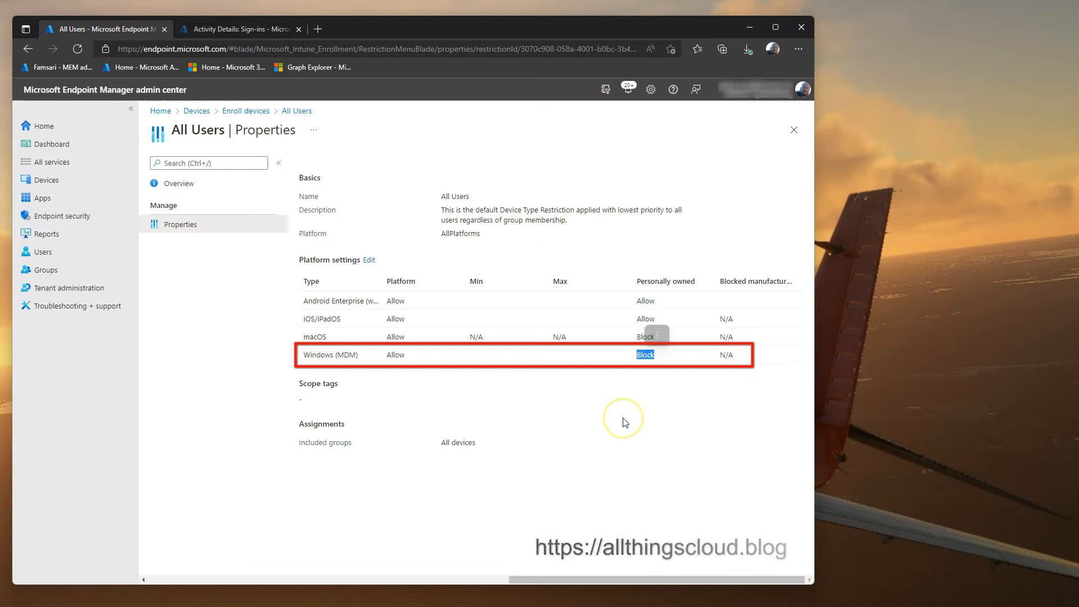
left_click(70, 219)
Step: Sort the Conditional Access policies by name and open the COFM Require Compliant Device policy
left_click(213, 424)
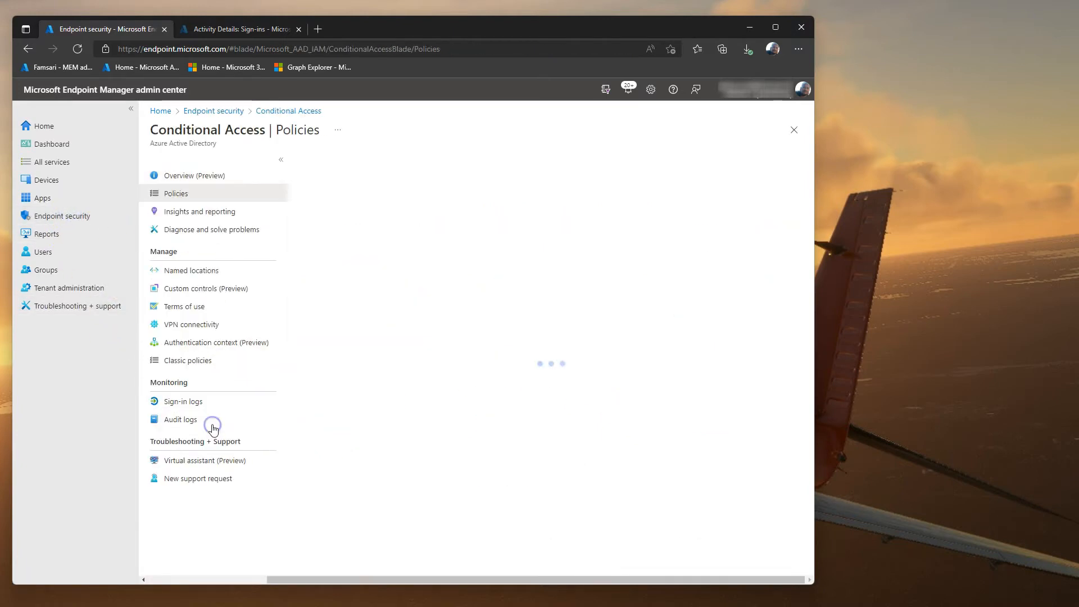
left_click(349, 208)
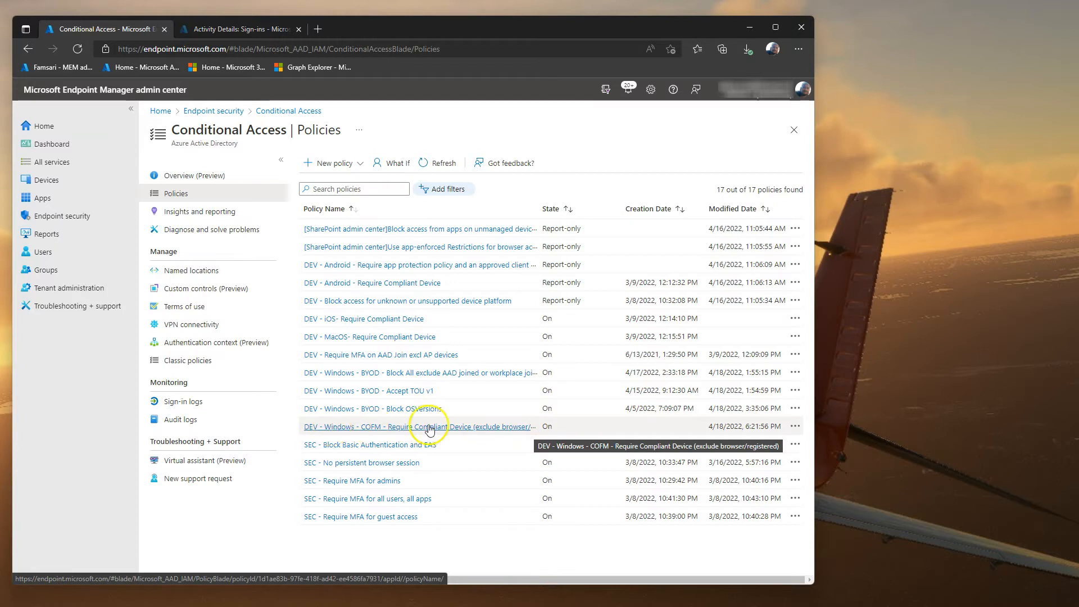
left_click(455, 431)
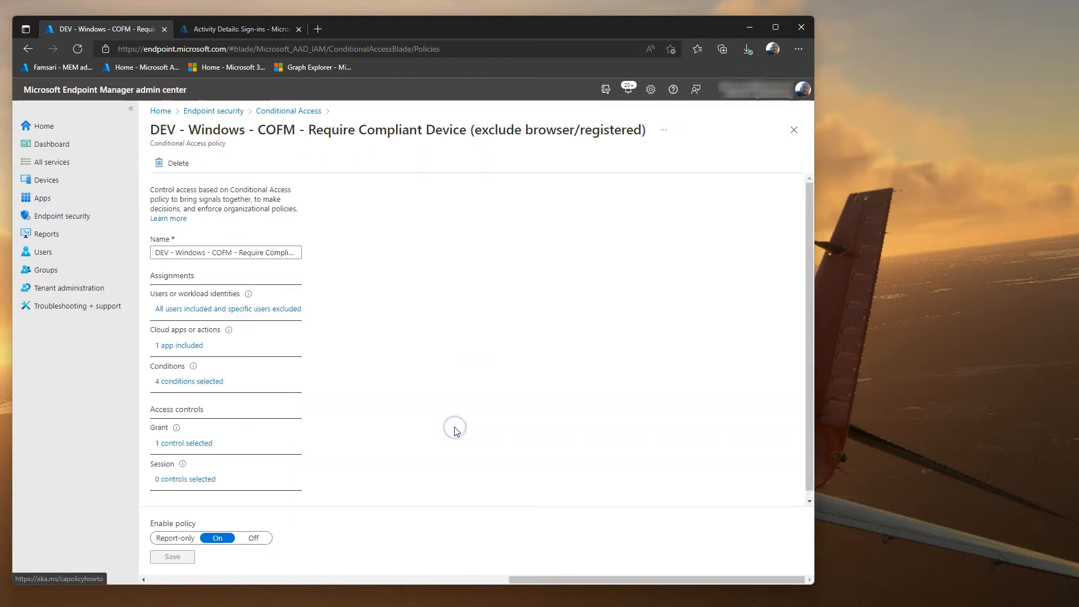
Step: Review the policy's users, its Office 365 cloud apps, and its four conditions
left_click(205, 309)
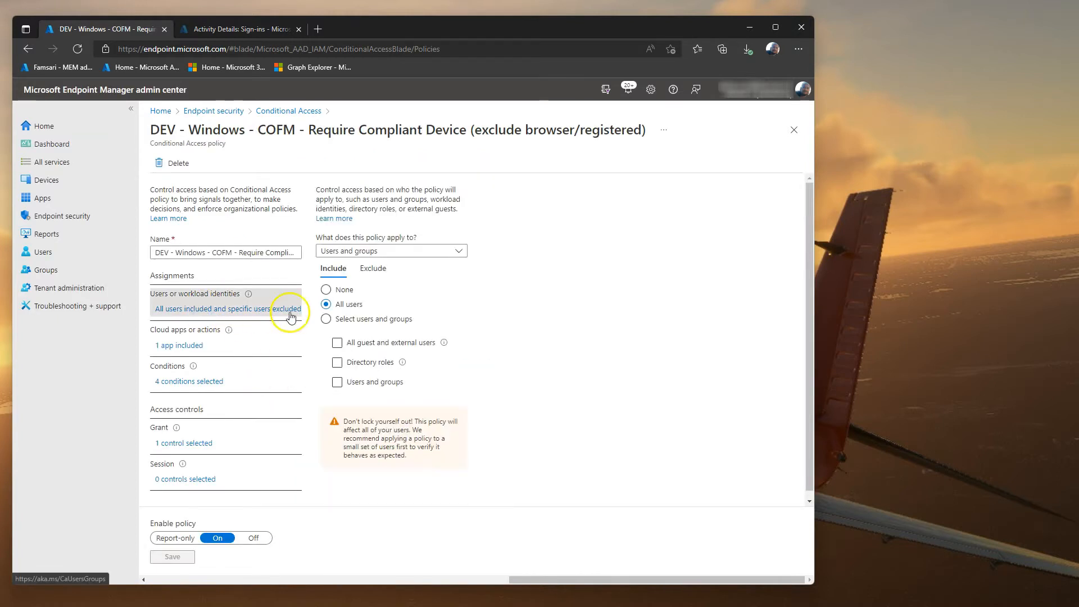
left_click(193, 345)
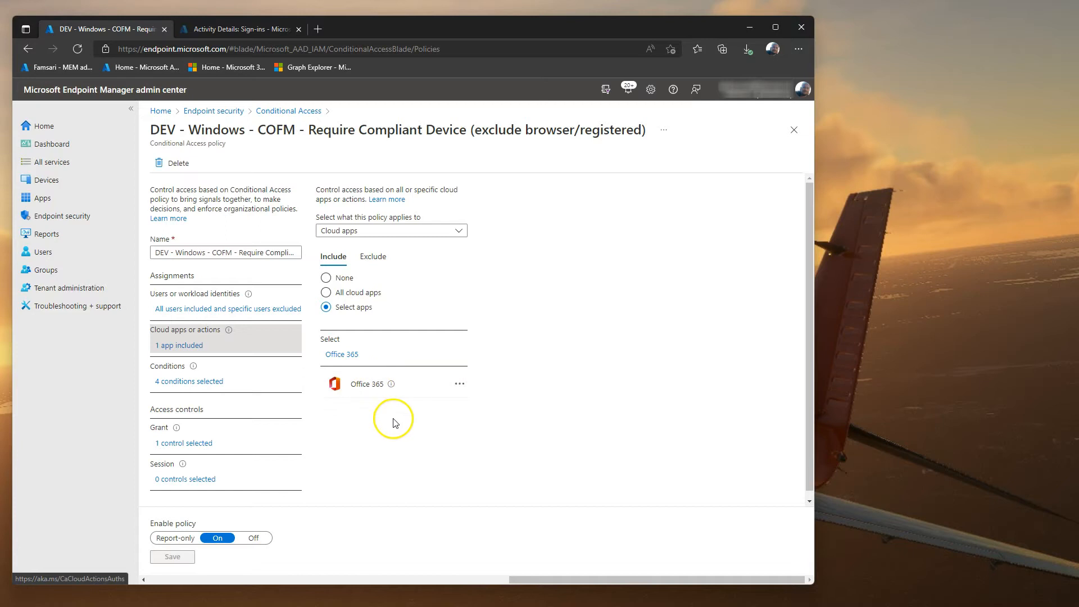
mouse_move(391, 385)
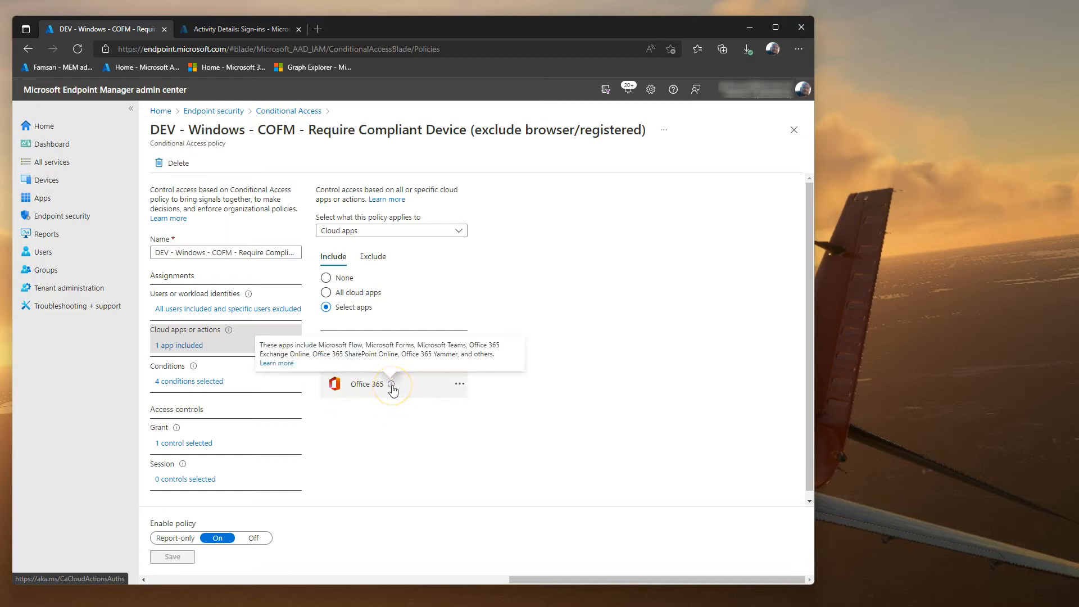
left_click_drag(364, 345, 499, 357)
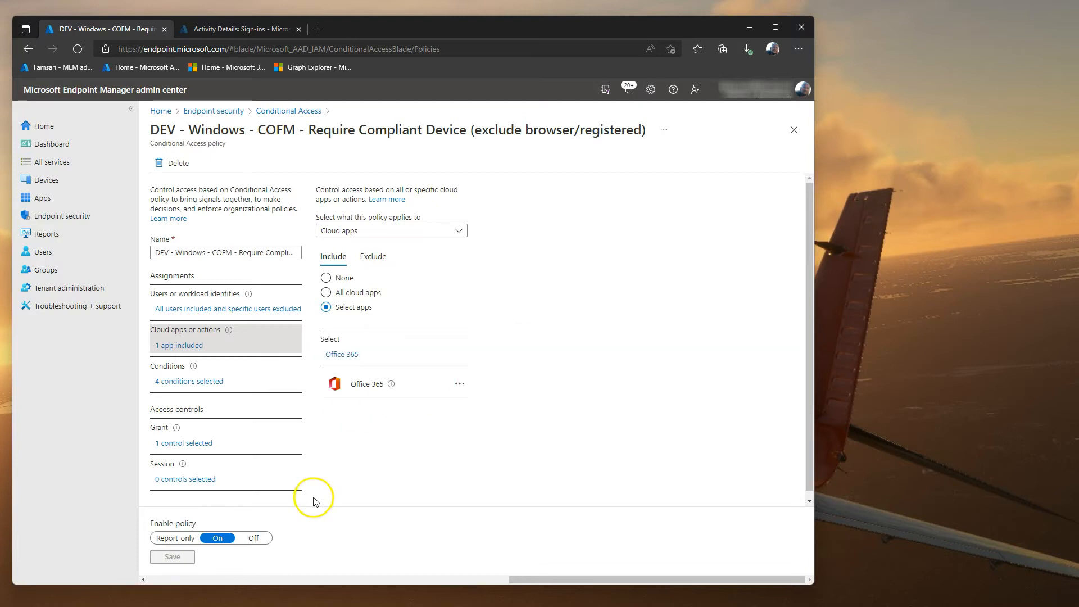
left_click(186, 376)
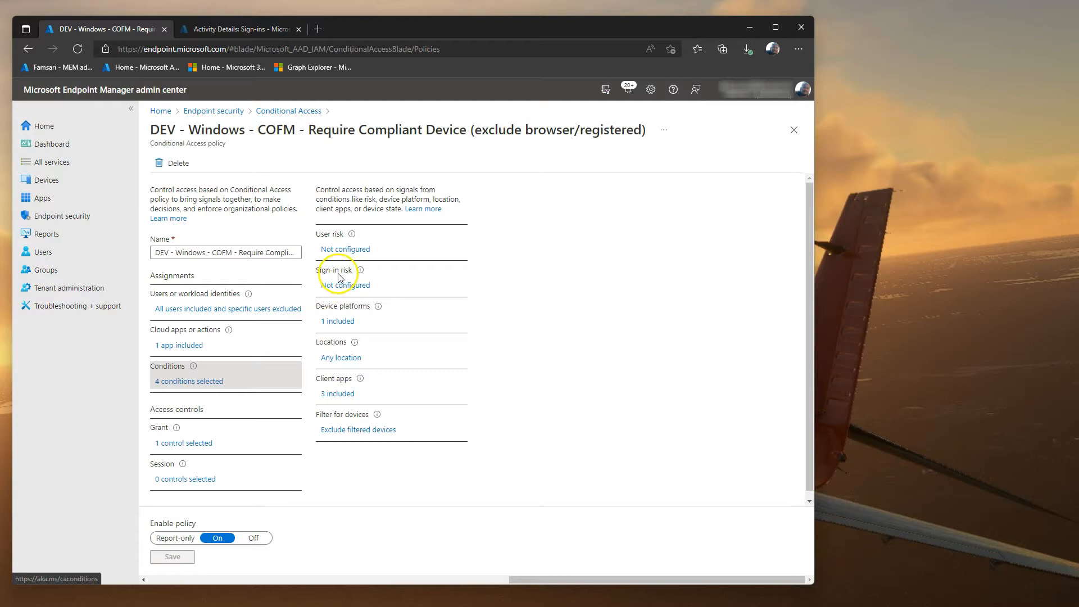
Step: Review device platforms, client apps, and the device filter excluding trustType Azure AD registered
left_click(338, 320)
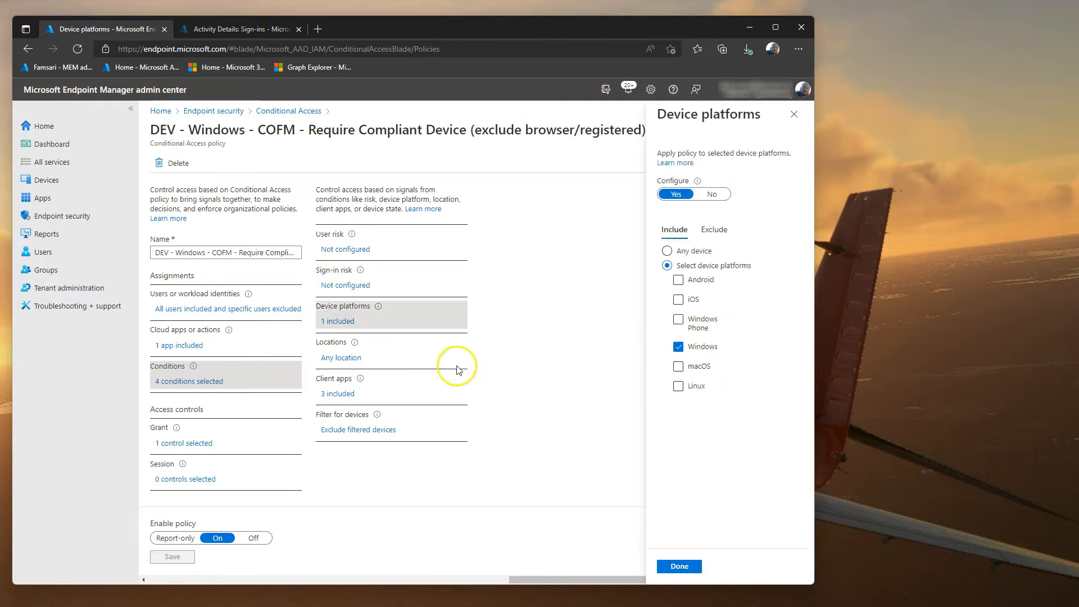
left_click(337, 395)
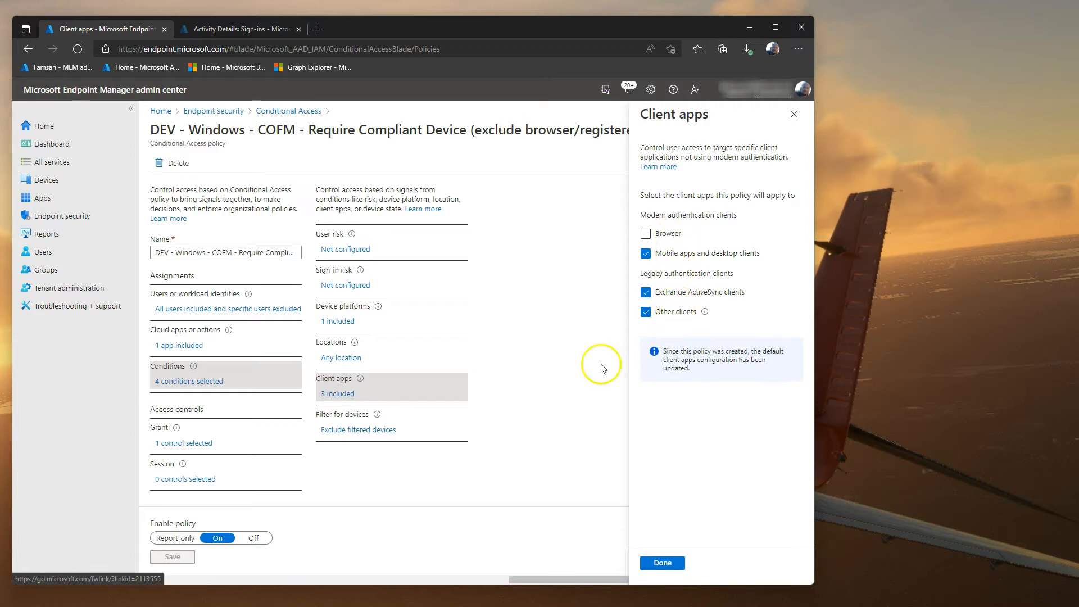
left_click(351, 434)
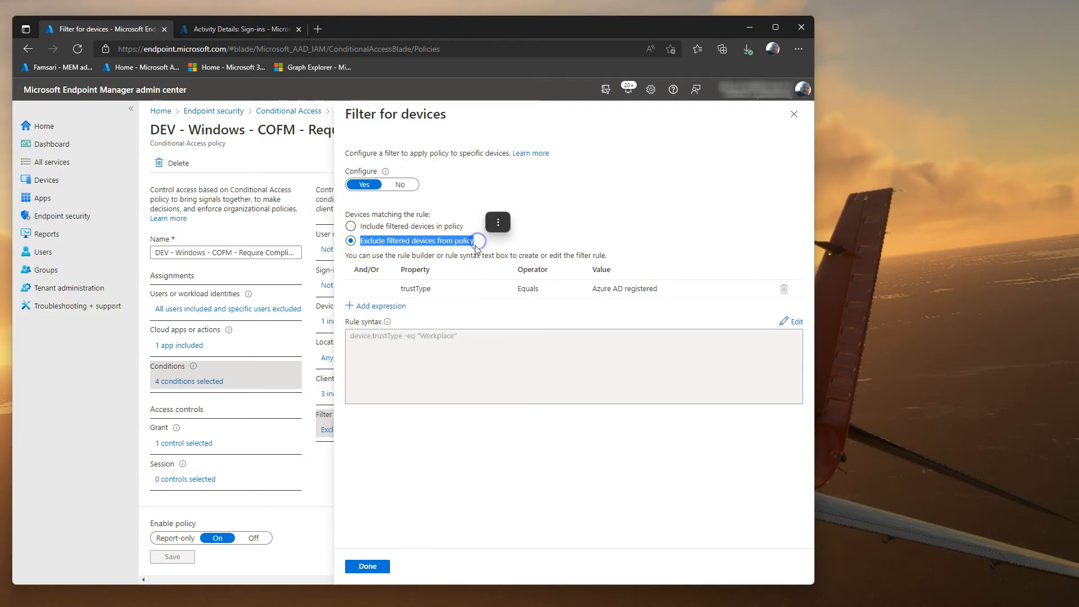
left_click(468, 337)
left_click_drag(369, 336, 360, 314)
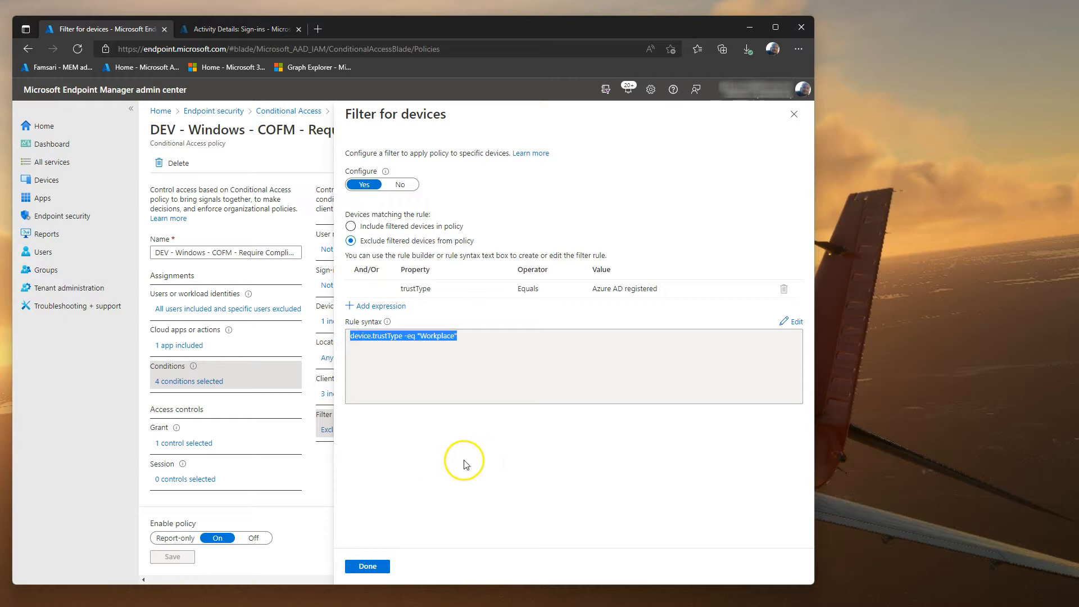
left_click(624, 289)
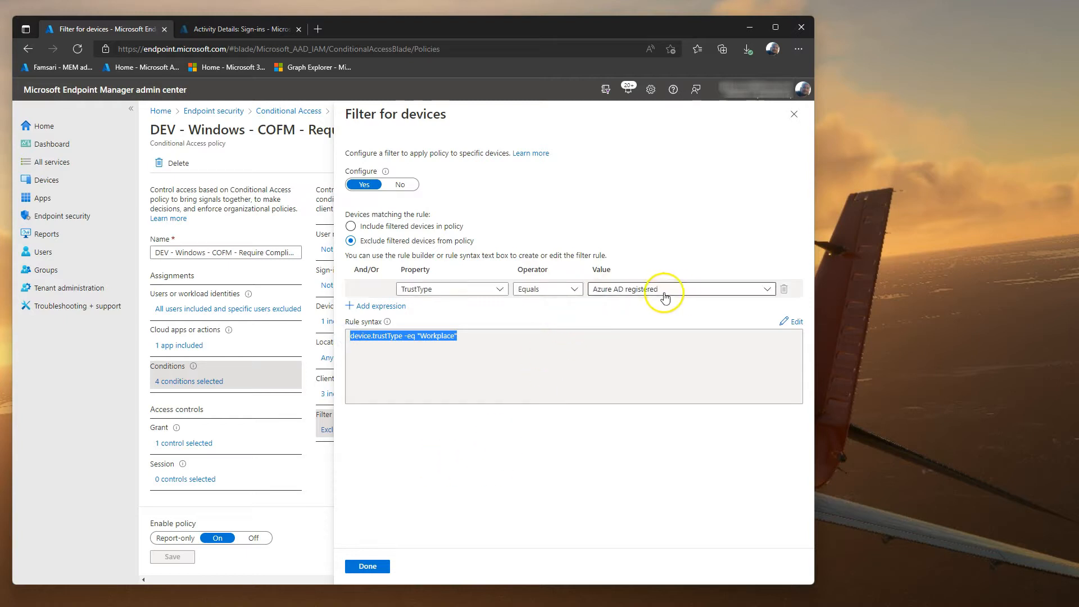
left_click(794, 115)
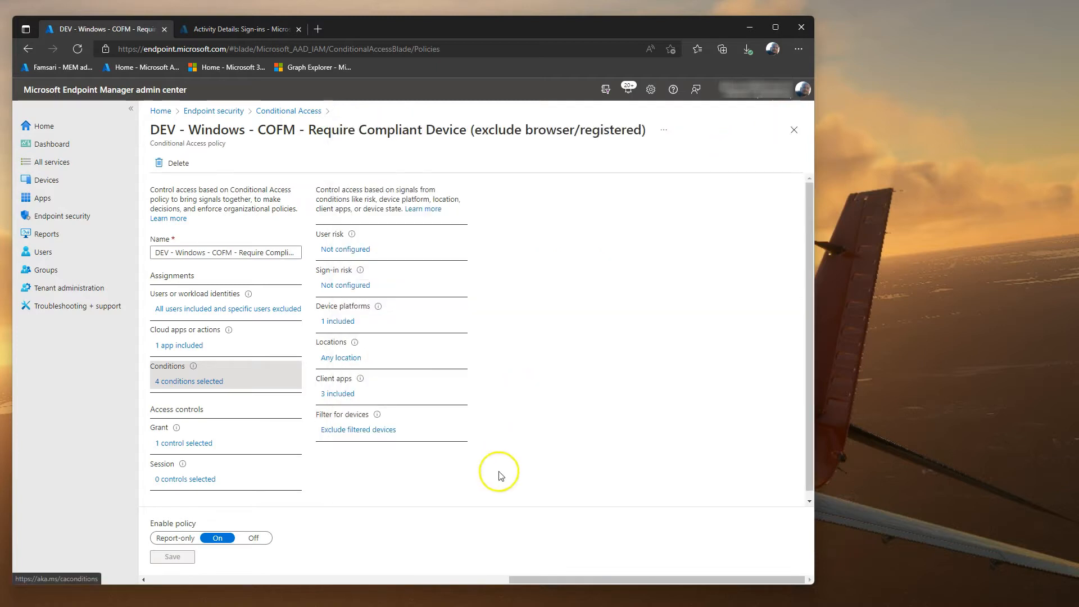
Step: Check the grant control requires a compliant device, then return to the policies list
left_click(184, 444)
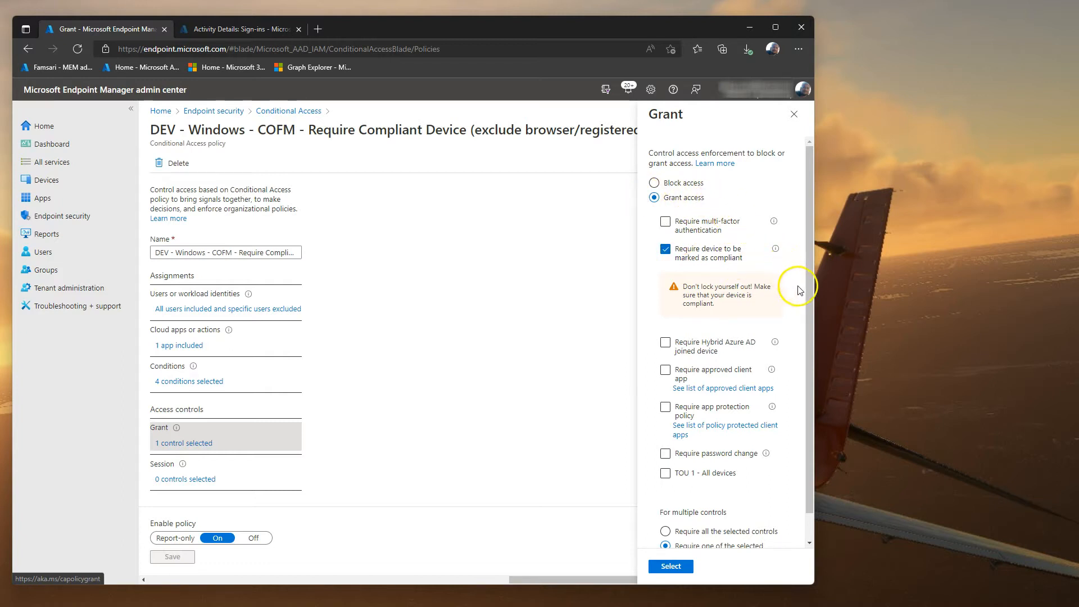
scroll(795, 461, "down", 2)
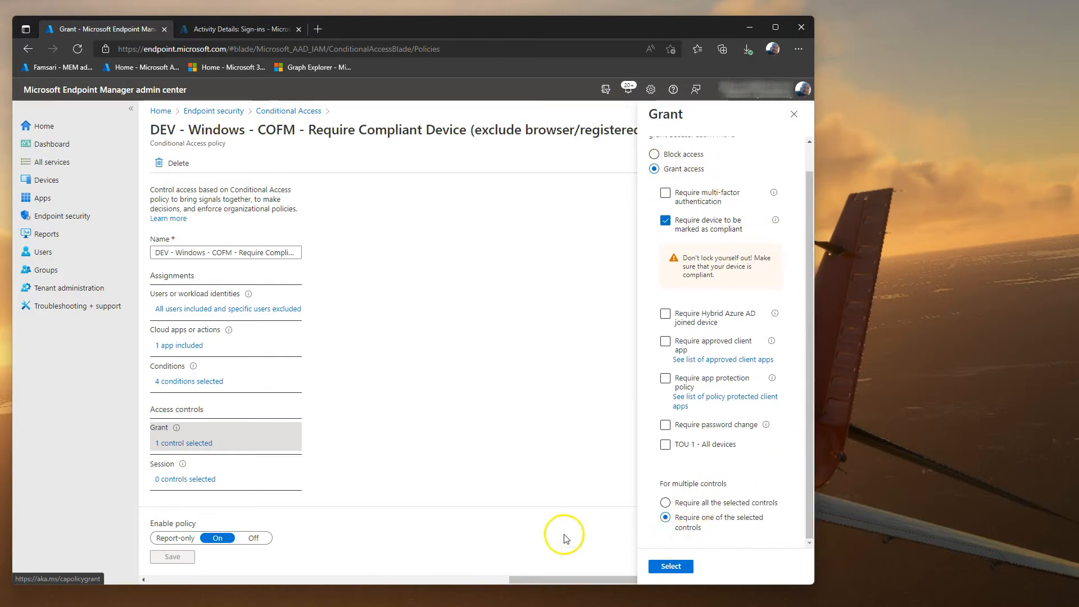
left_click(273, 115)
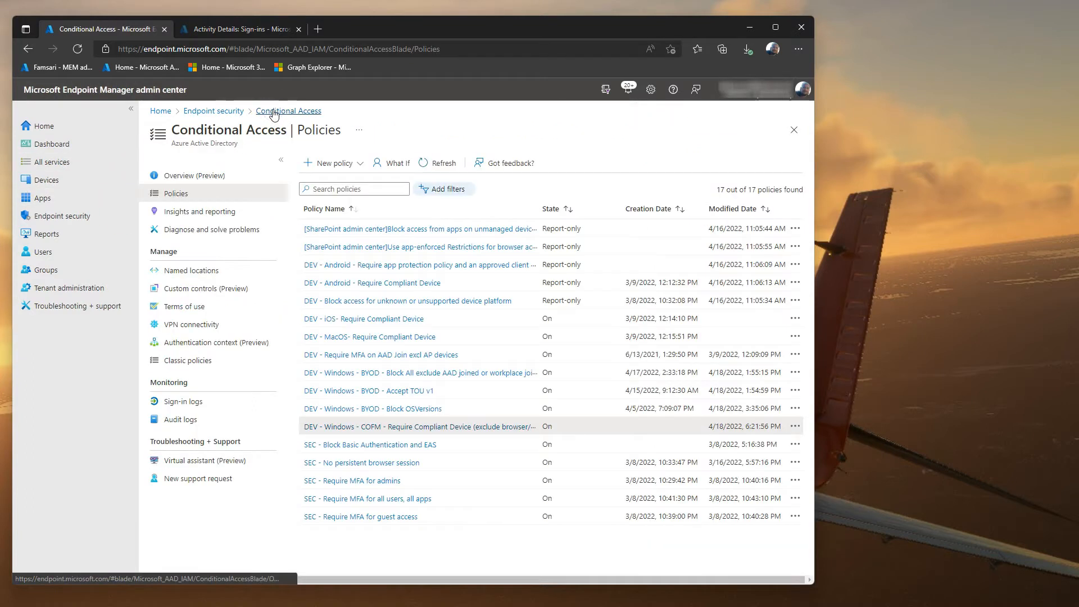
Step: Open the BYOD Block All policy and review its users, cloud apps, client apps and platforms
left_click(424, 374)
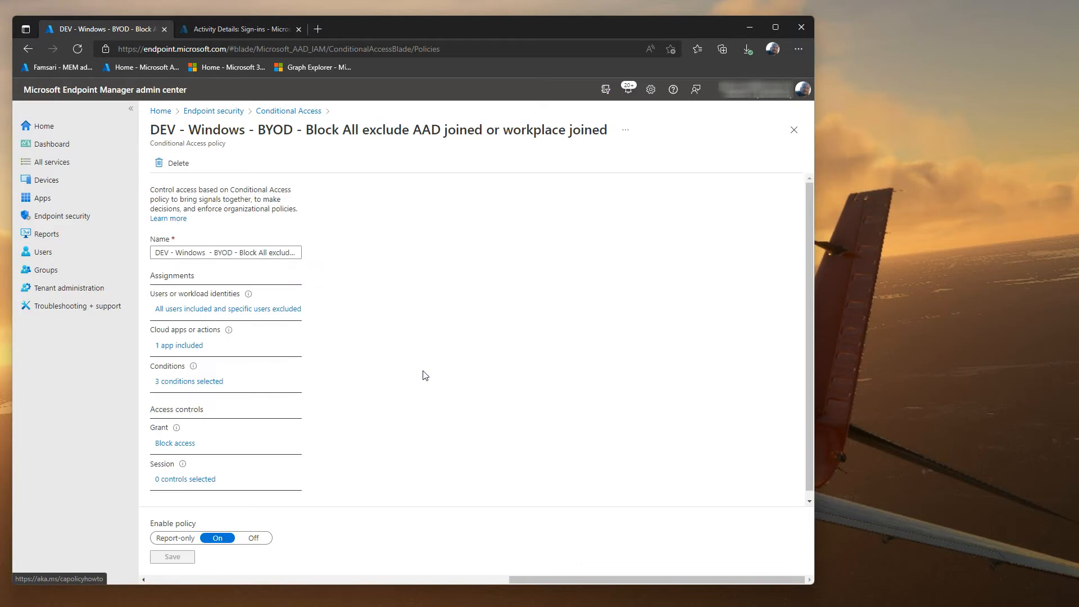
left_click(235, 312)
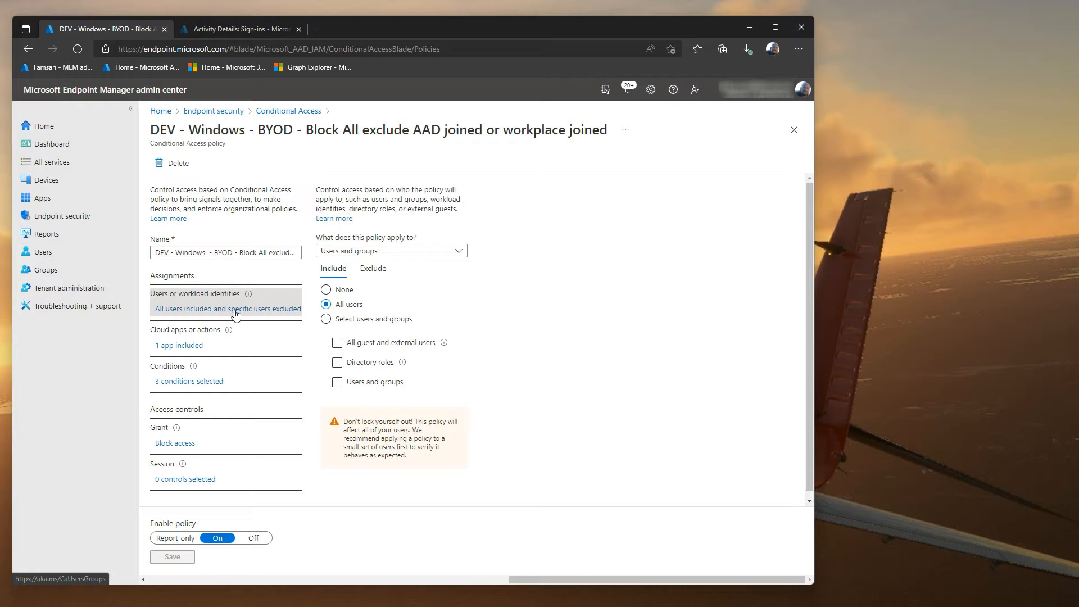
left_click(201, 354)
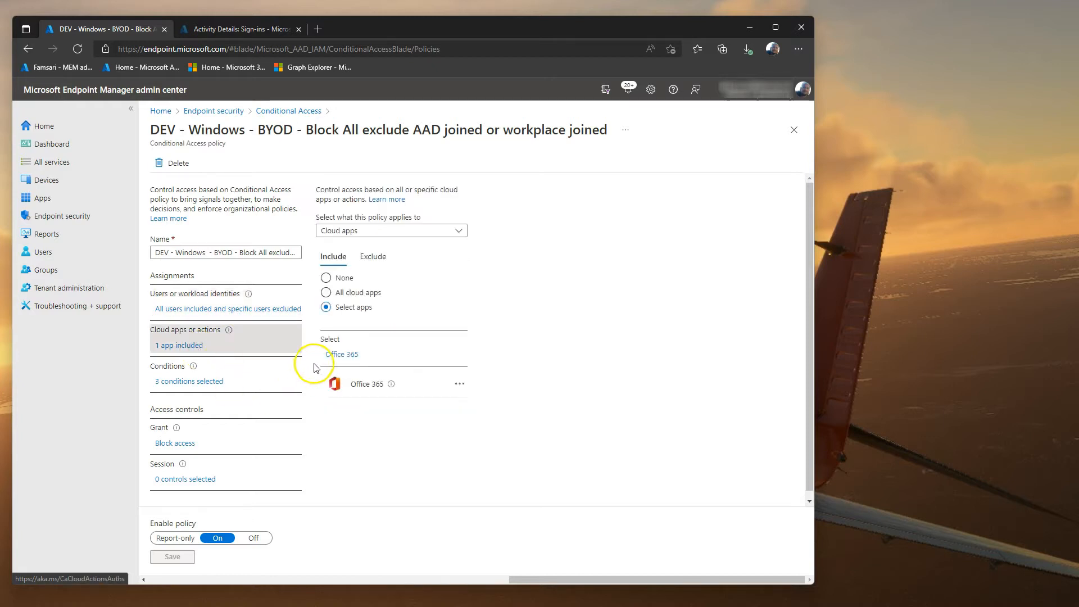
left_click(196, 383)
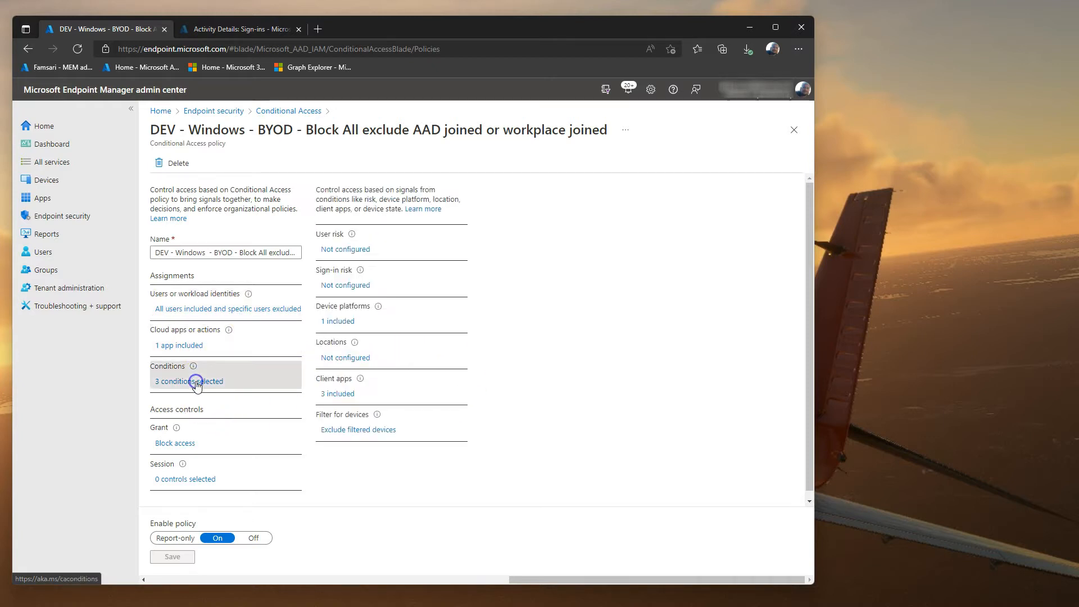
left_click(340, 393)
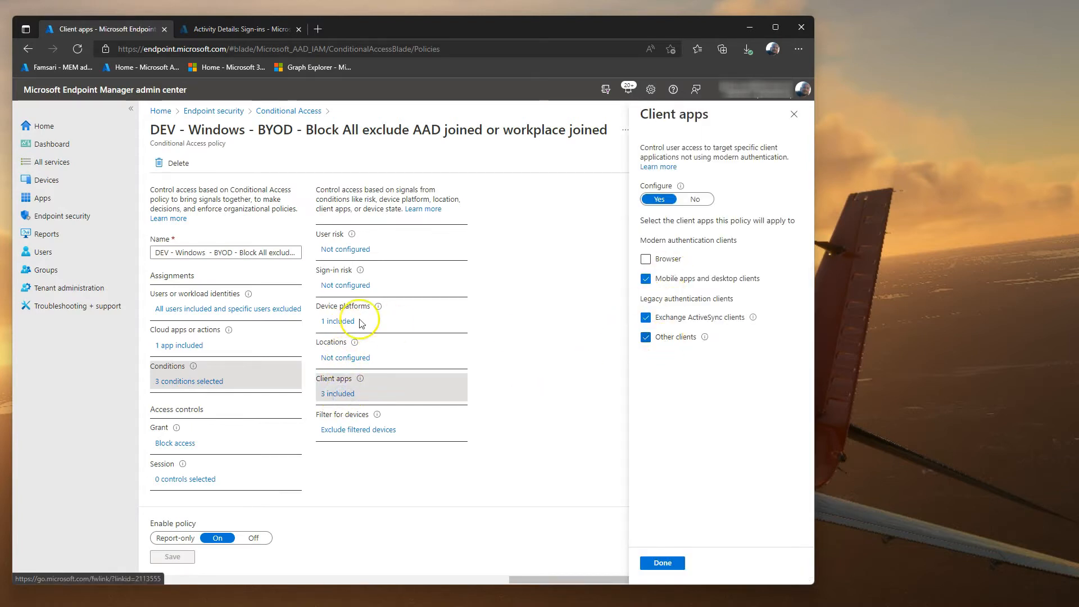
left_click(332, 321)
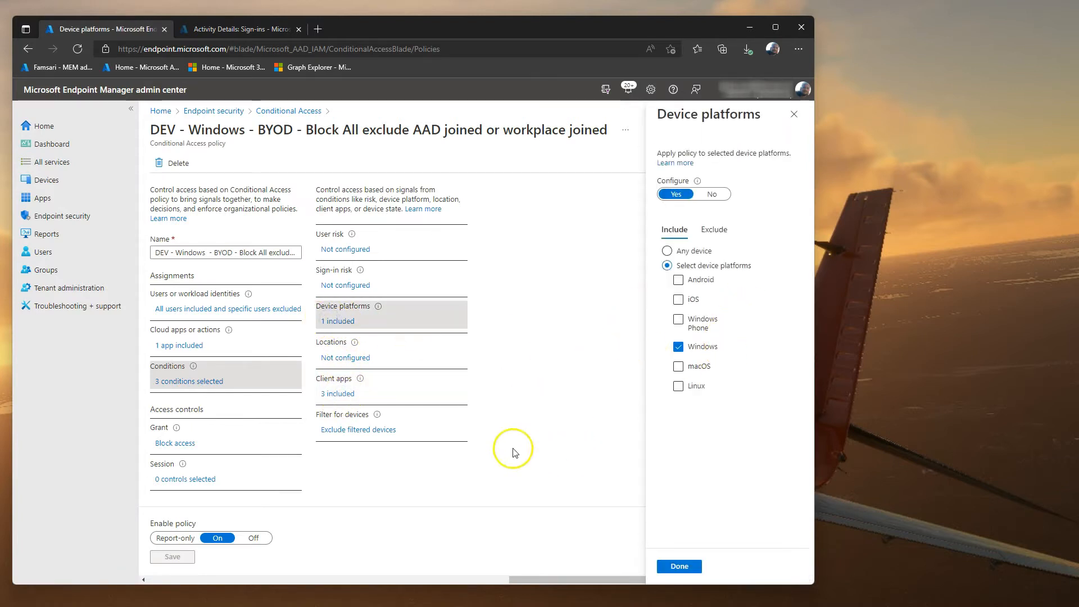
Step: Inspect its device filter excluding Azure AD joined or registered devices via trustType rules
left_click(358, 430)
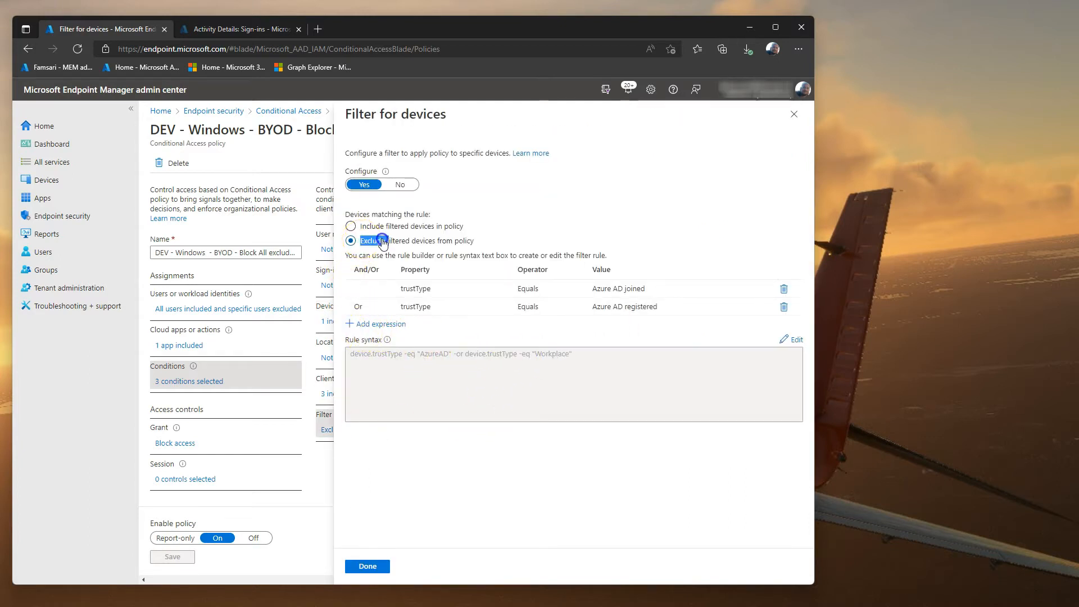
left_click_drag(383, 241, 473, 240)
right_click(490, 211)
left_click(644, 203)
left_click(399, 288)
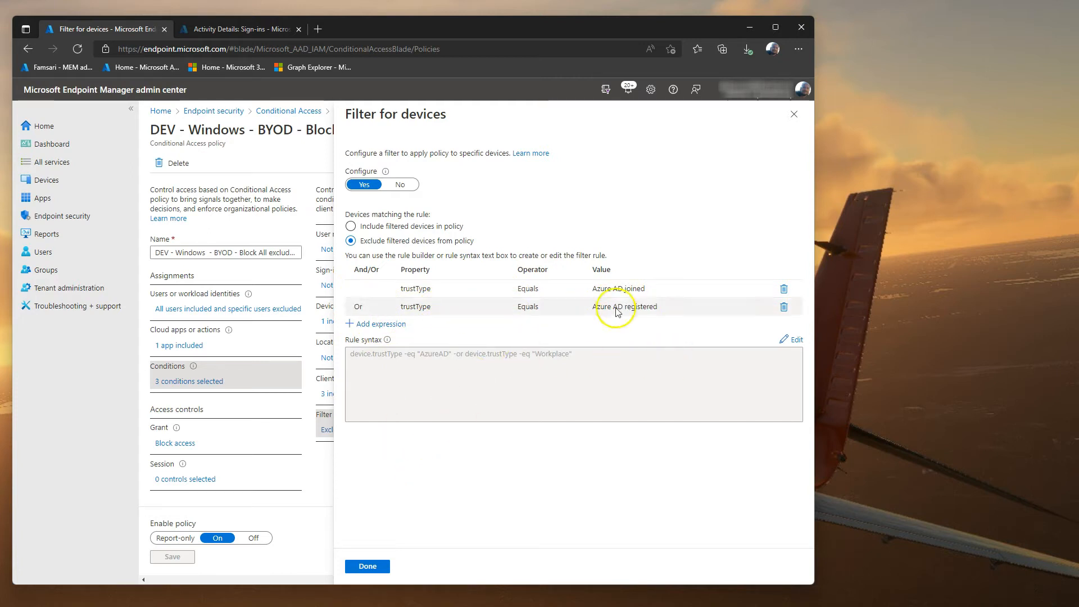
left_click(794, 115)
Step: Confirm the grant control is Block access, then return to the policies list
left_click(180, 443)
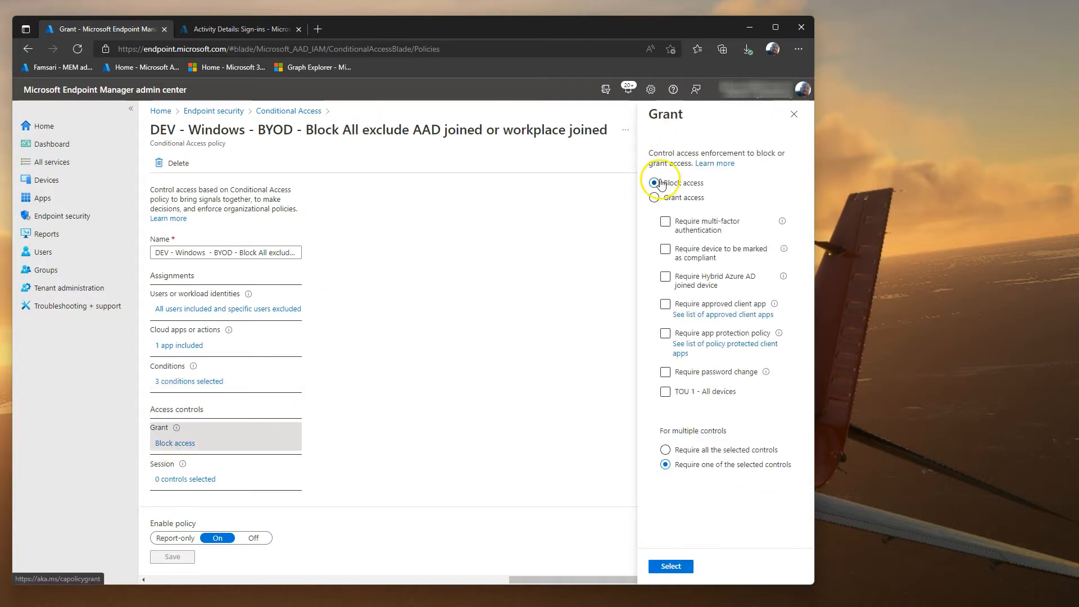
left_click(794, 114)
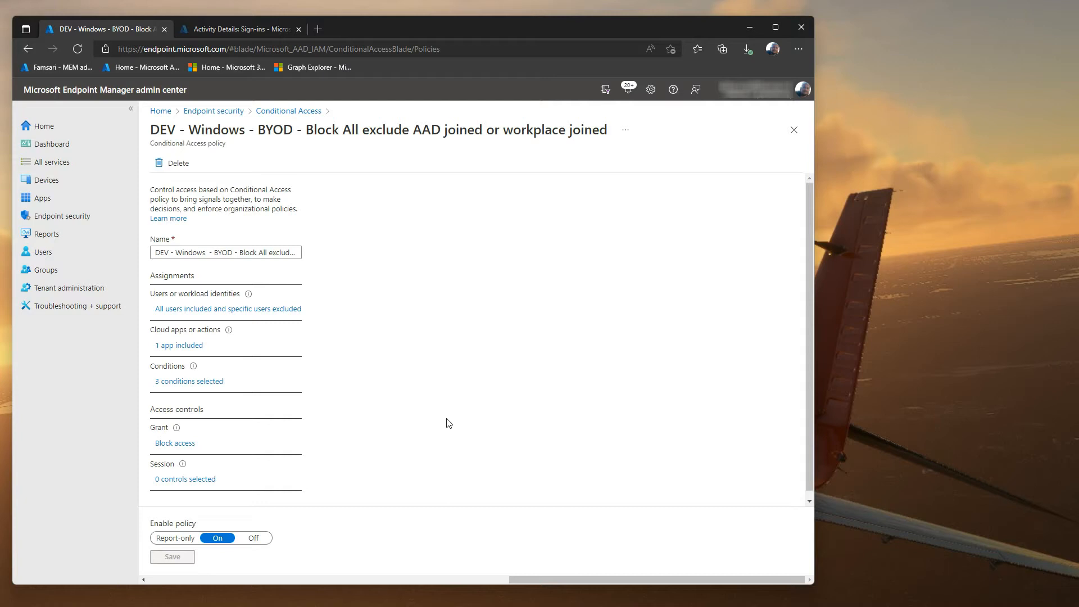
left_click(287, 110)
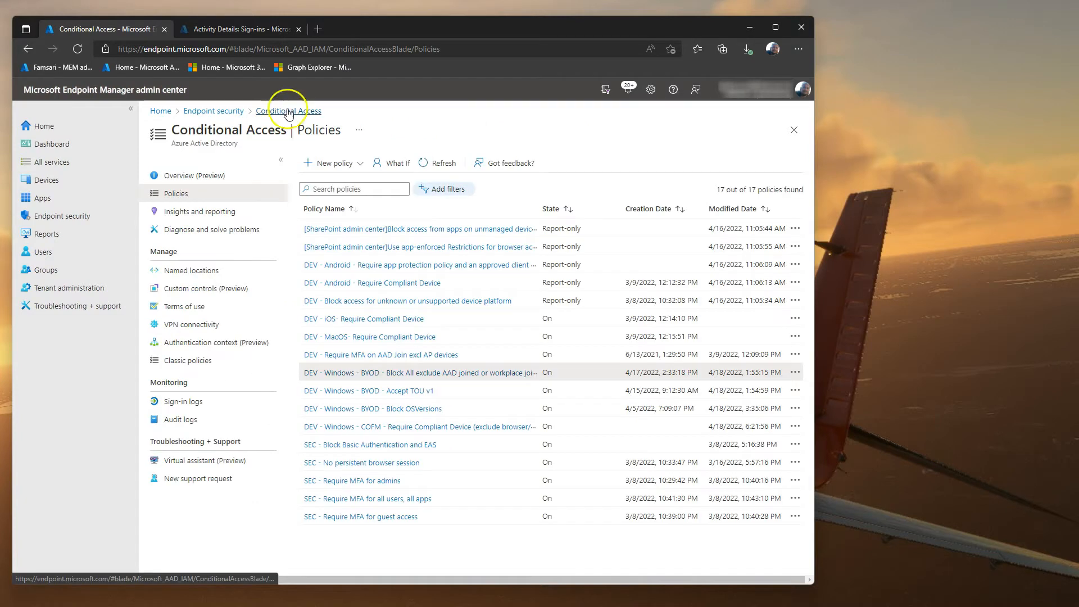
Step: Open the BYOD Accept TOU v1 policy and review its users, cloud apps and conditions
left_click(396, 392)
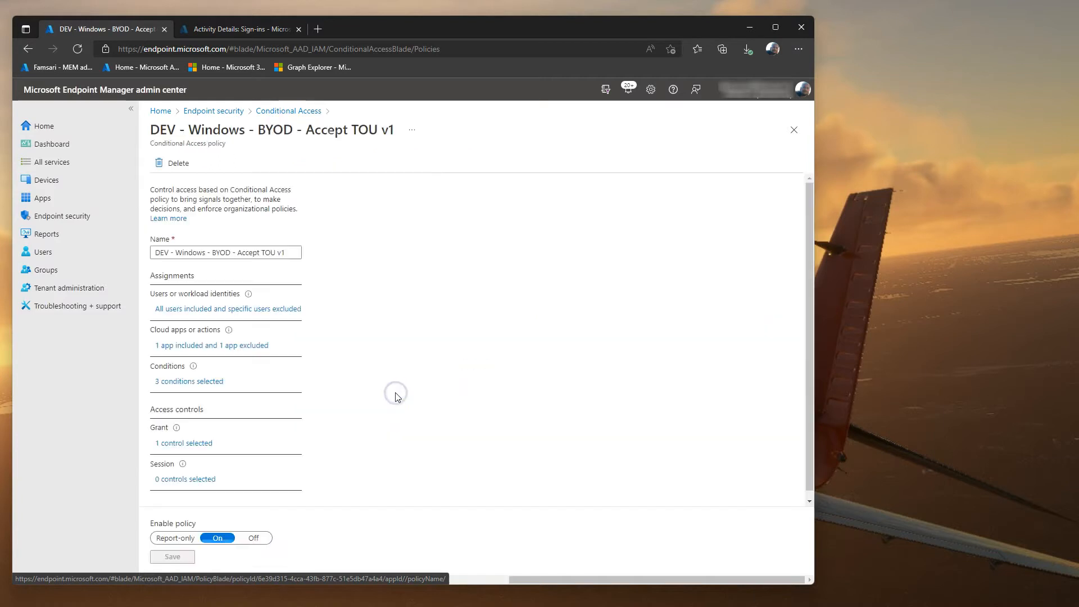
left_click(217, 310)
left_click(195, 346)
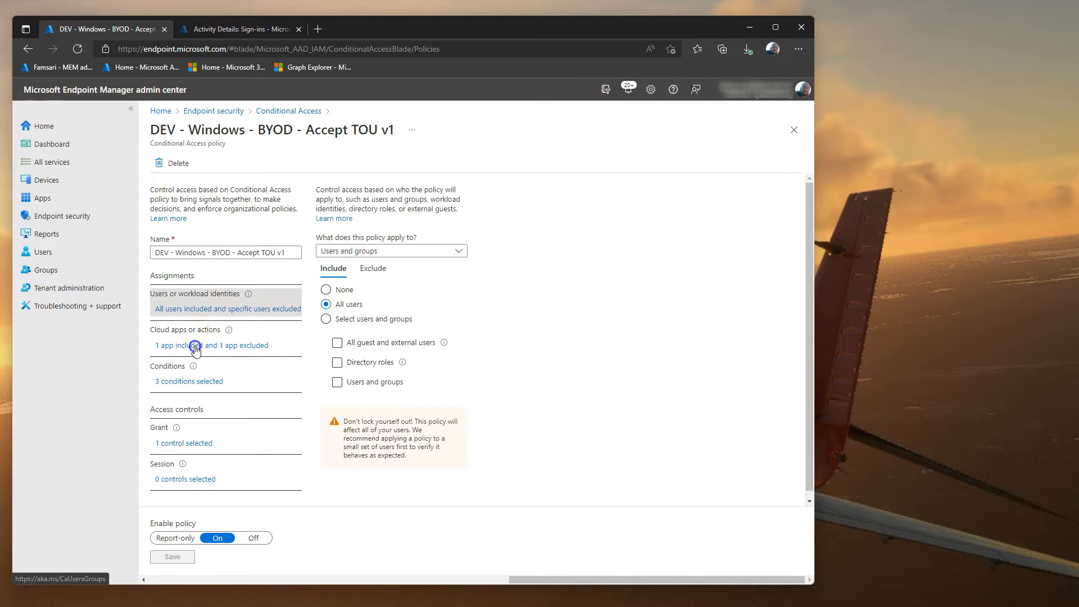
left_click(205, 381)
Step: Inspect its trustType filter including non-Azure-AD-joined devices, then return to the policies list
left_click(357, 430)
left_click(422, 289)
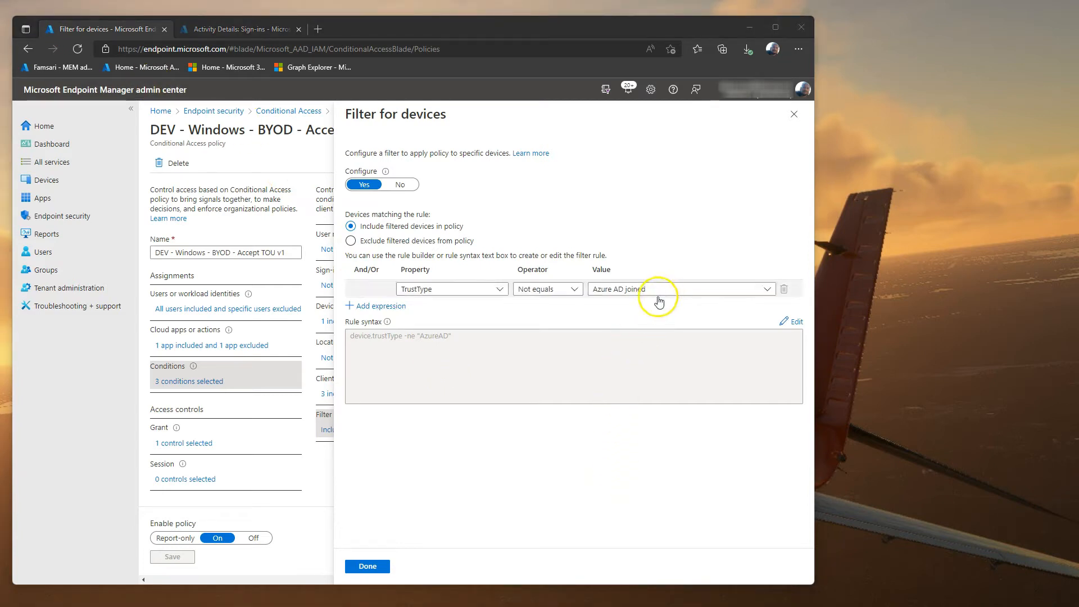
left_click_drag(485, 358, 391, 342)
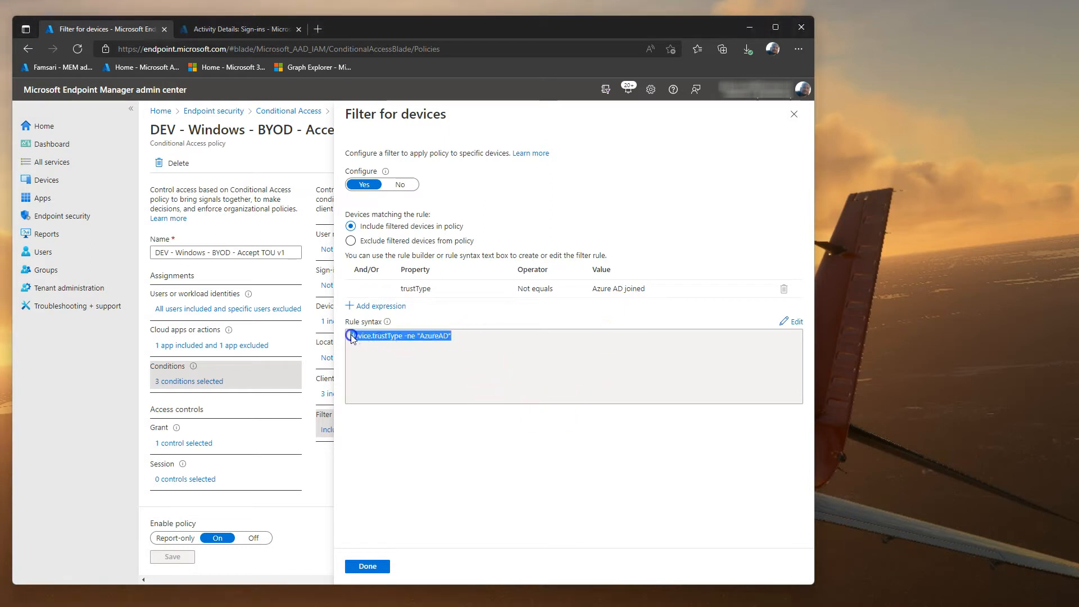
left_click(793, 116)
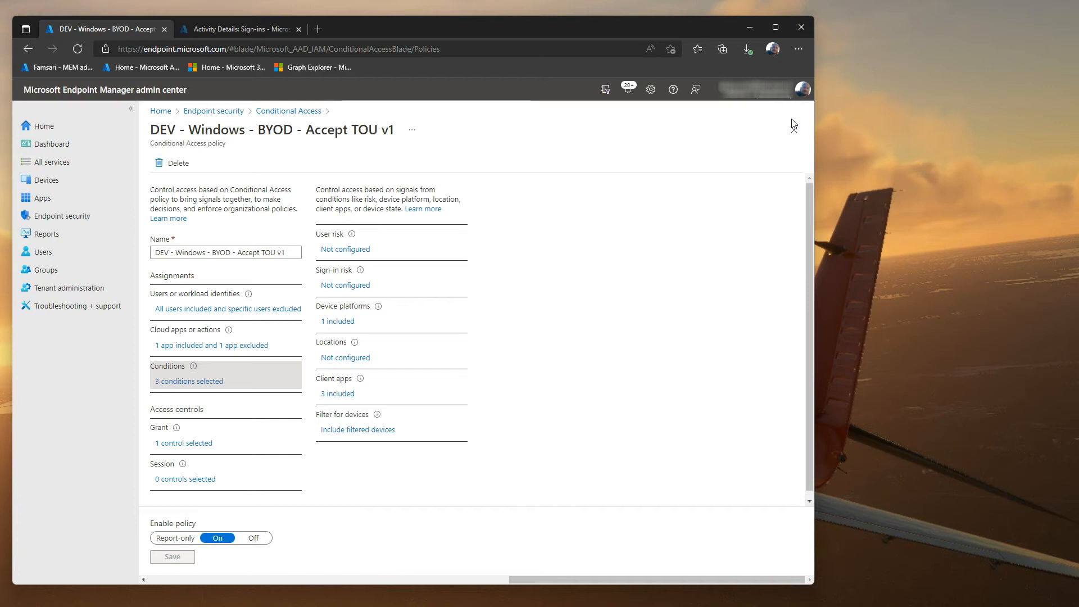
left_click(299, 110)
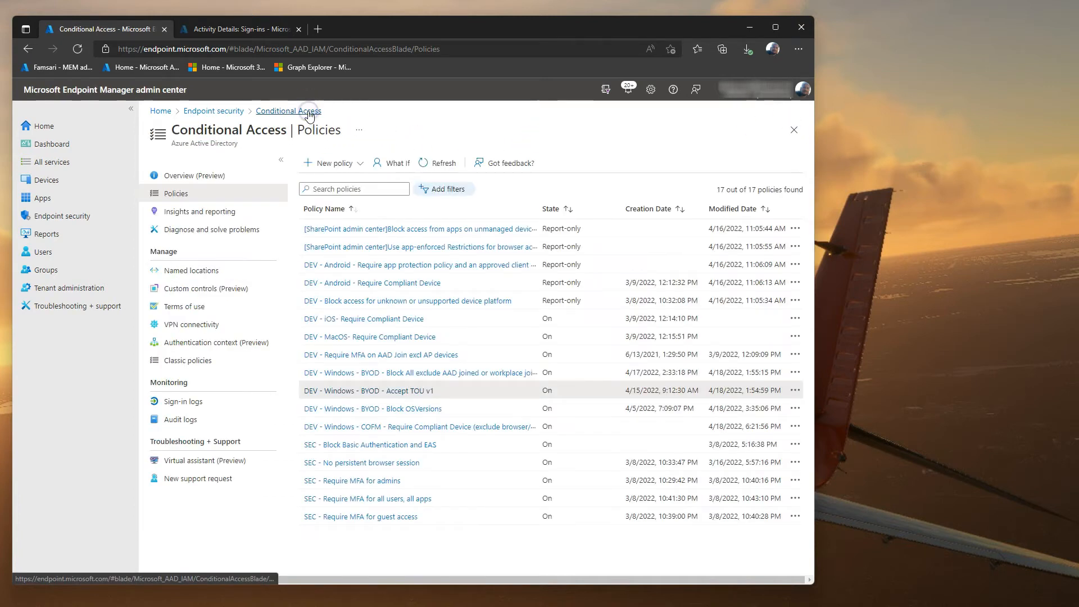
Step: Open Block OSVersions, review its users, cloud apps and conditions, and open its device filter
left_click(374, 411)
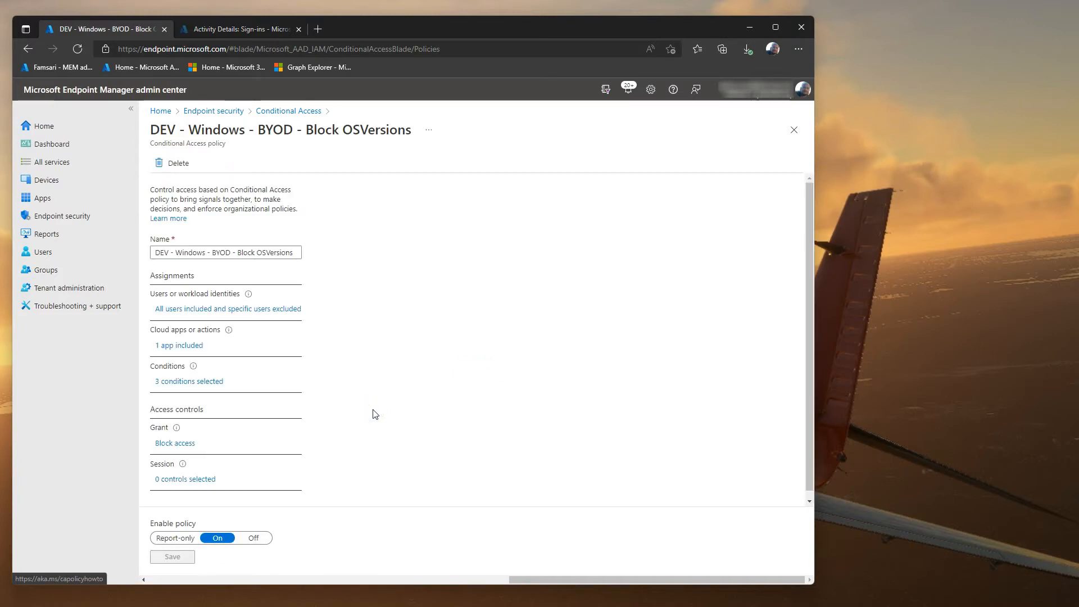
left_click(206, 309)
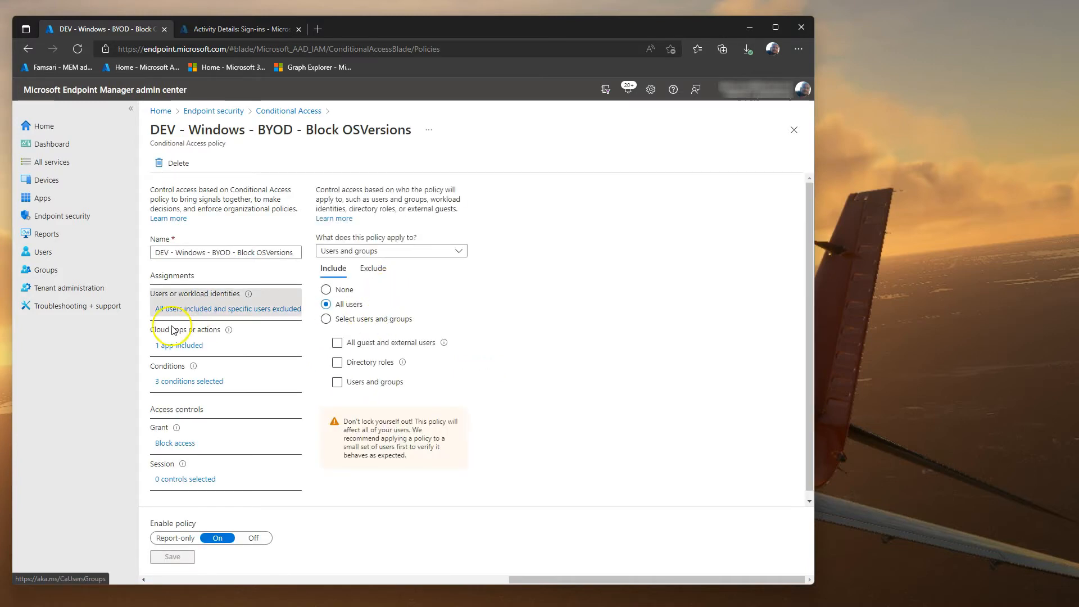
left_click(168, 345)
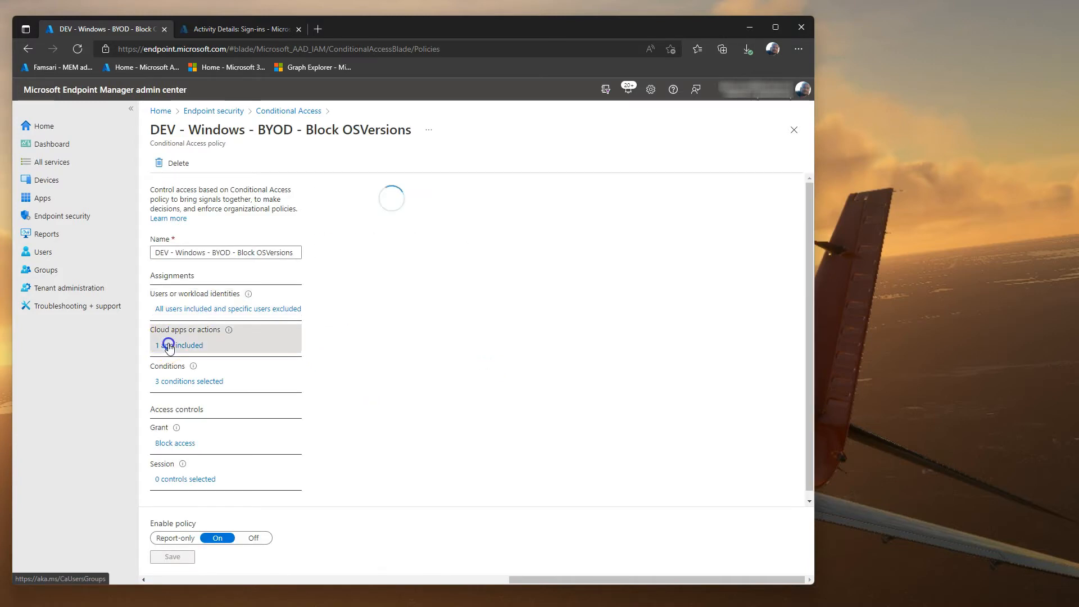
left_click(185, 382)
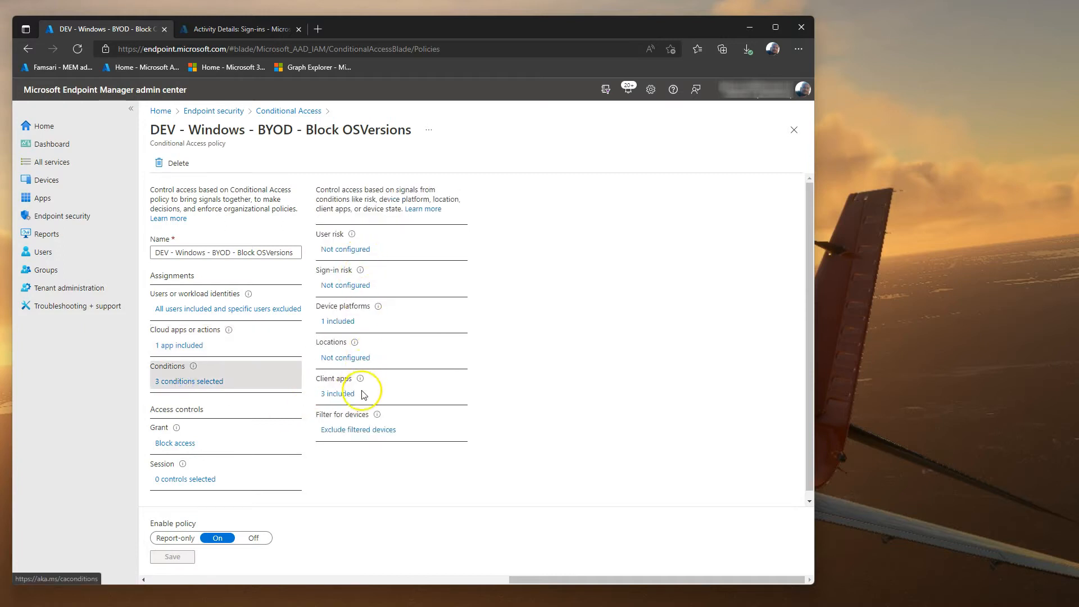
left_click(358, 430)
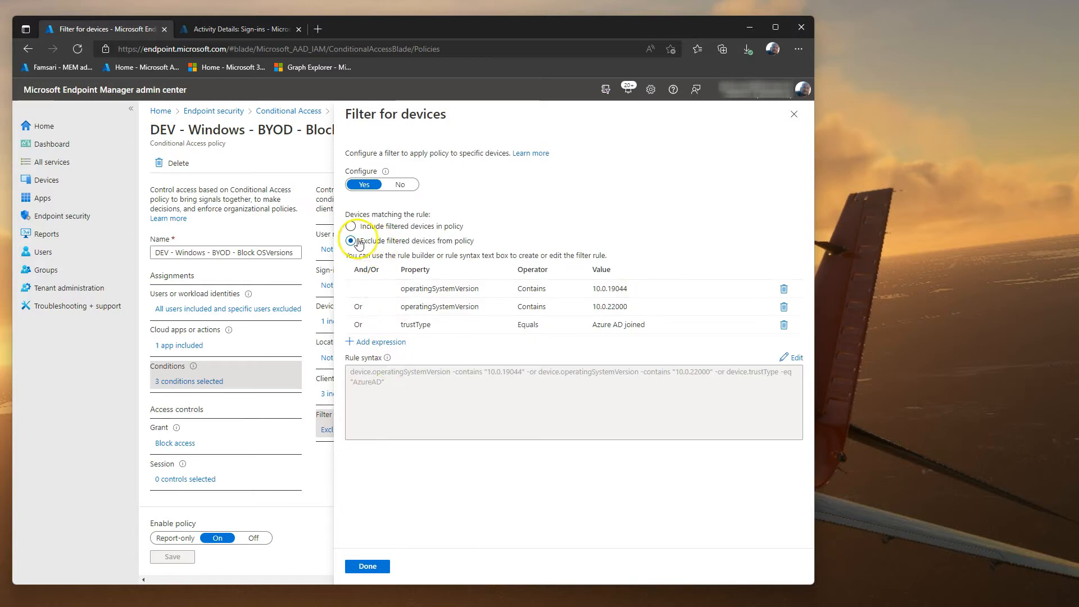
Step: Review the filter rules excluding versions 10.0.19044, 10.0.22000 and Azure AD joined devices
left_click_drag(361, 240, 480, 245)
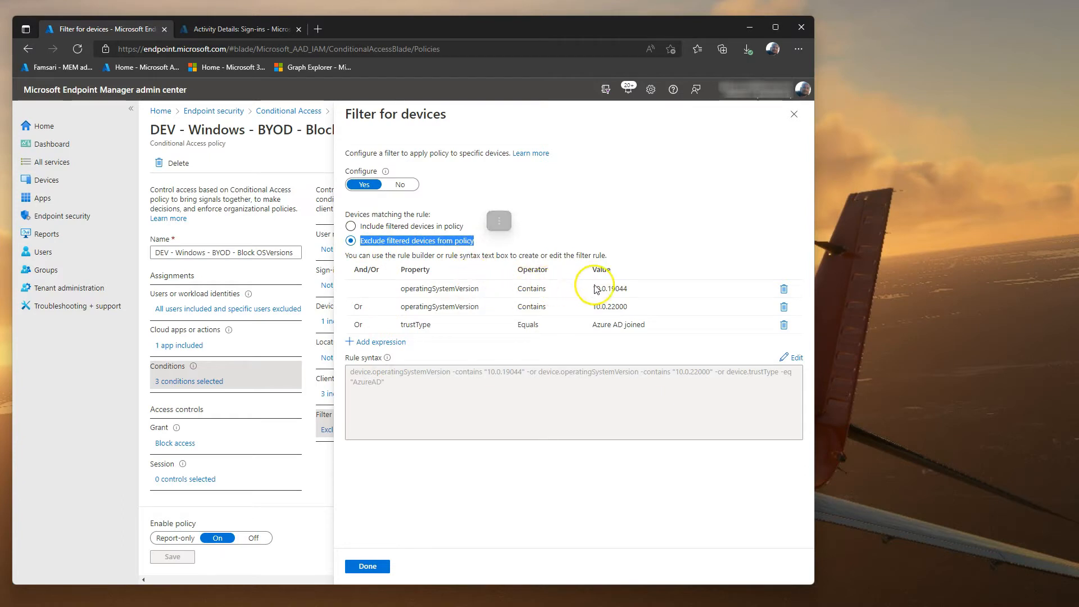
left_click(641, 293)
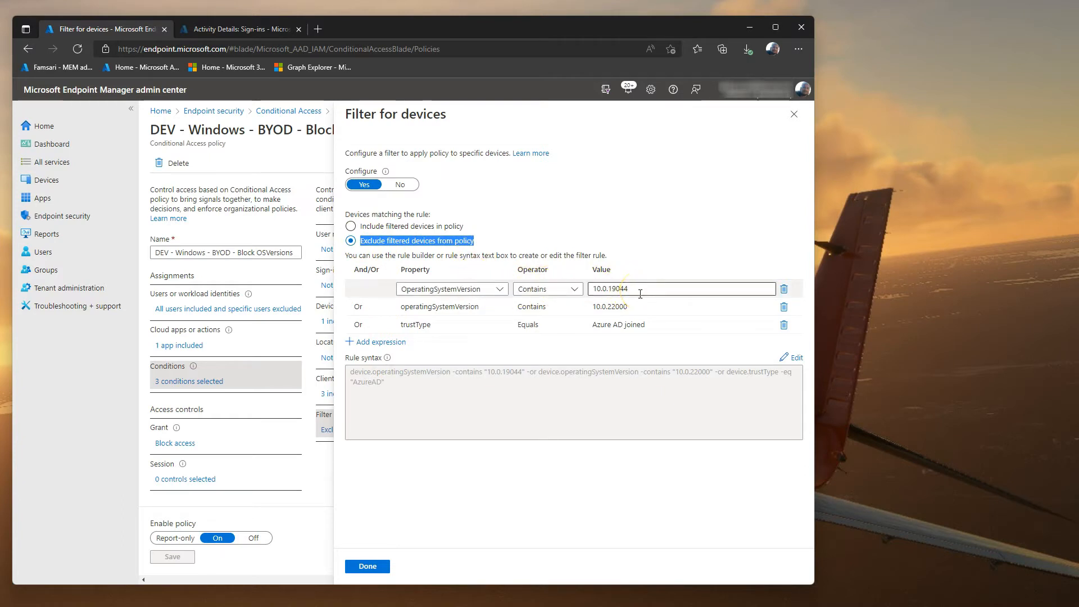
left_click(638, 307)
left_click(640, 326)
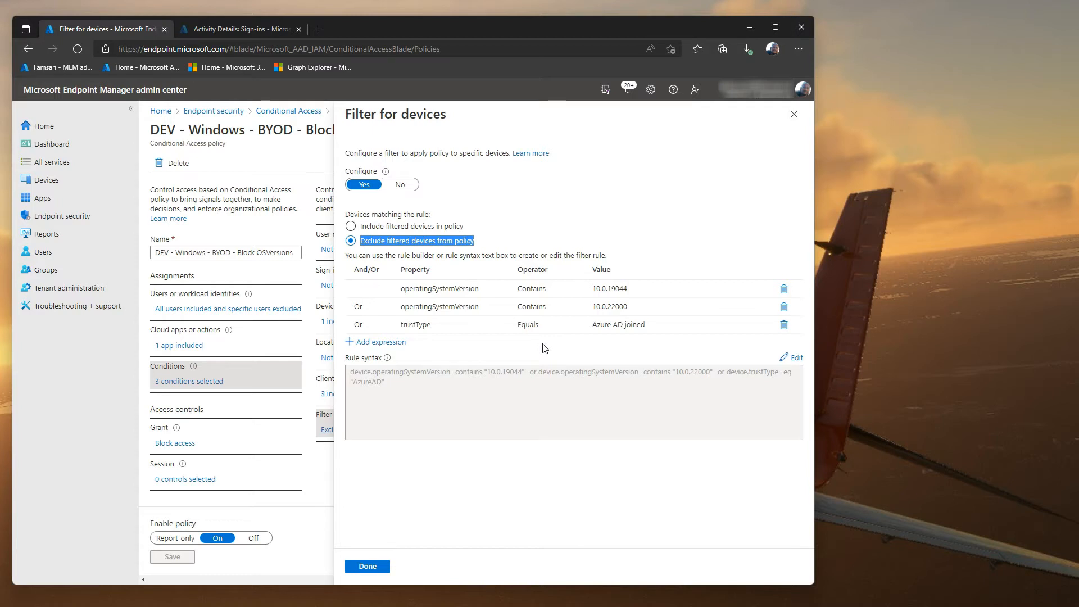
left_click(793, 114)
Step: Run winver in the Windows 10 VM to see OS Build 19043.1586
left_click_drag(1078, 144, 413, 32)
right_click(44, 488)
left_click(71, 430)
left_click(134, 452)
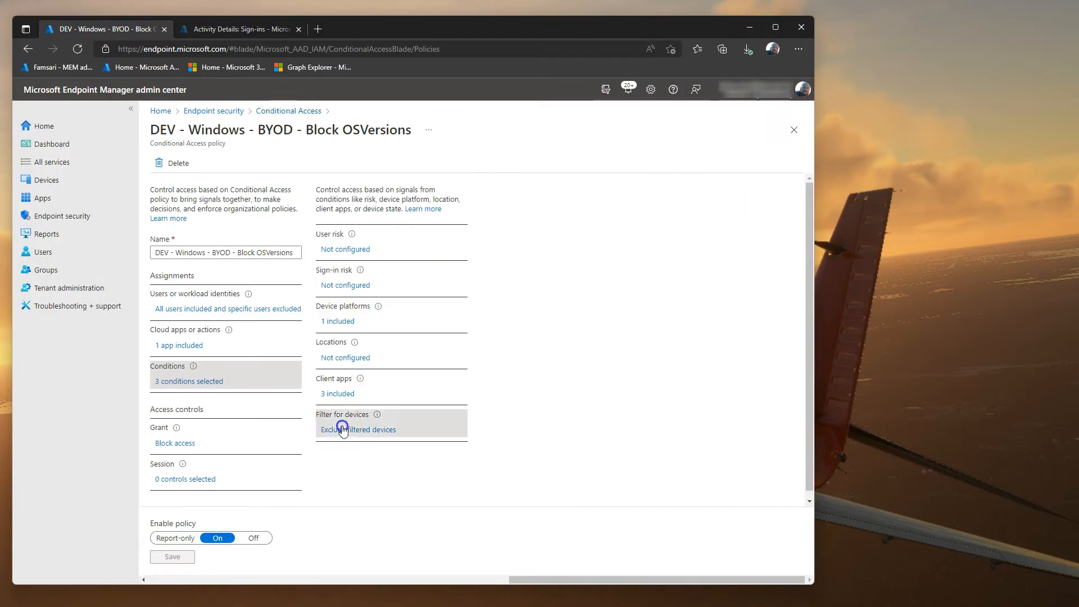
Step: Reopen the device filter and recheck the 10.0.19044 and 10.0.22000 version rules
left_click(338, 428)
left_click(644, 291)
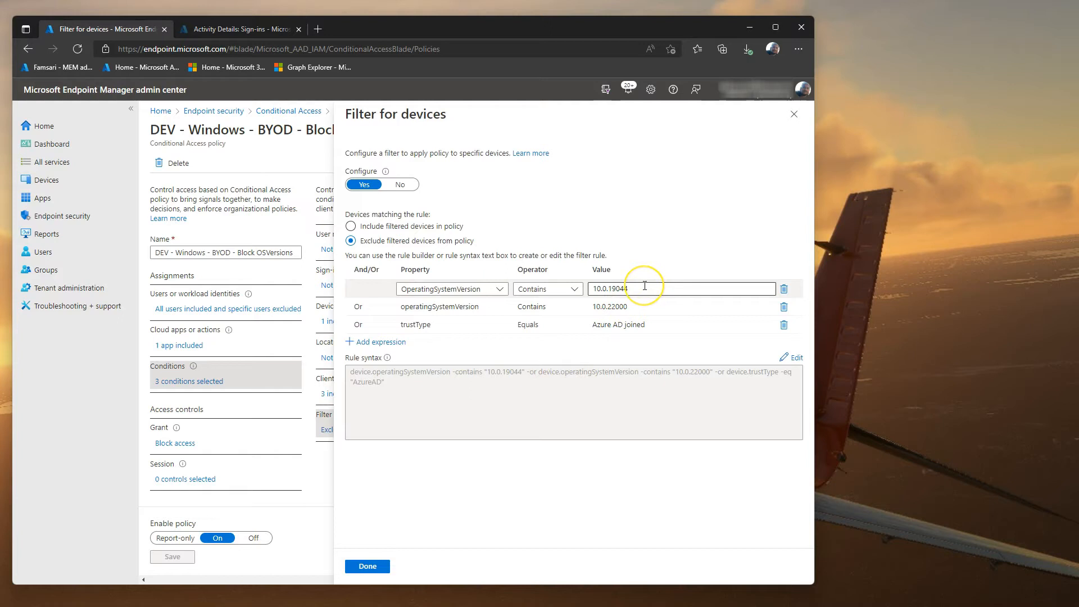
left_click(644, 307)
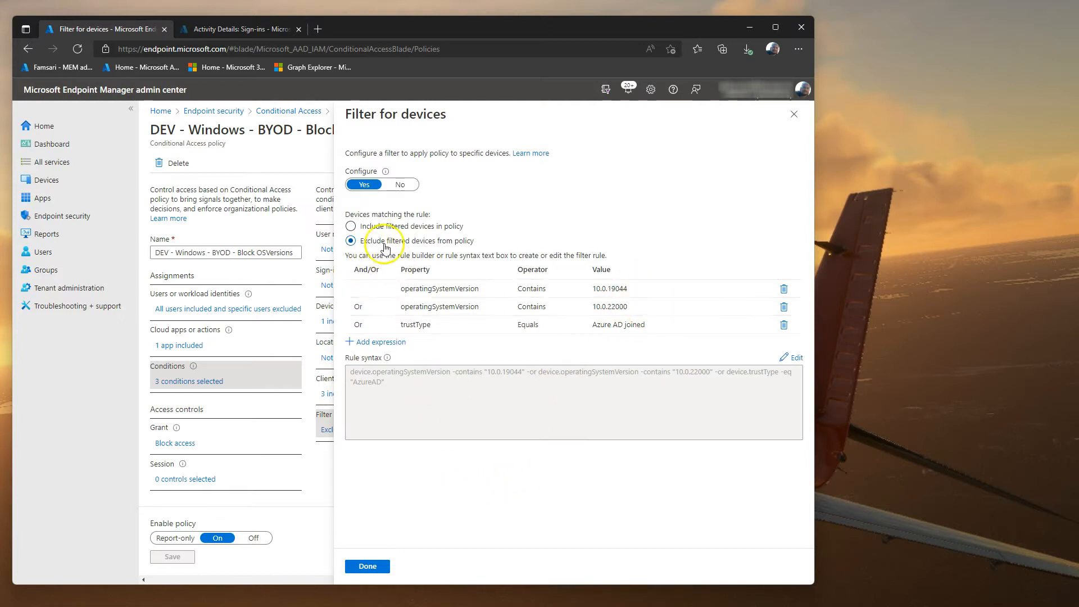
Step: In the VM, close winver and check Access work or school in Settings
left_click(749, 28)
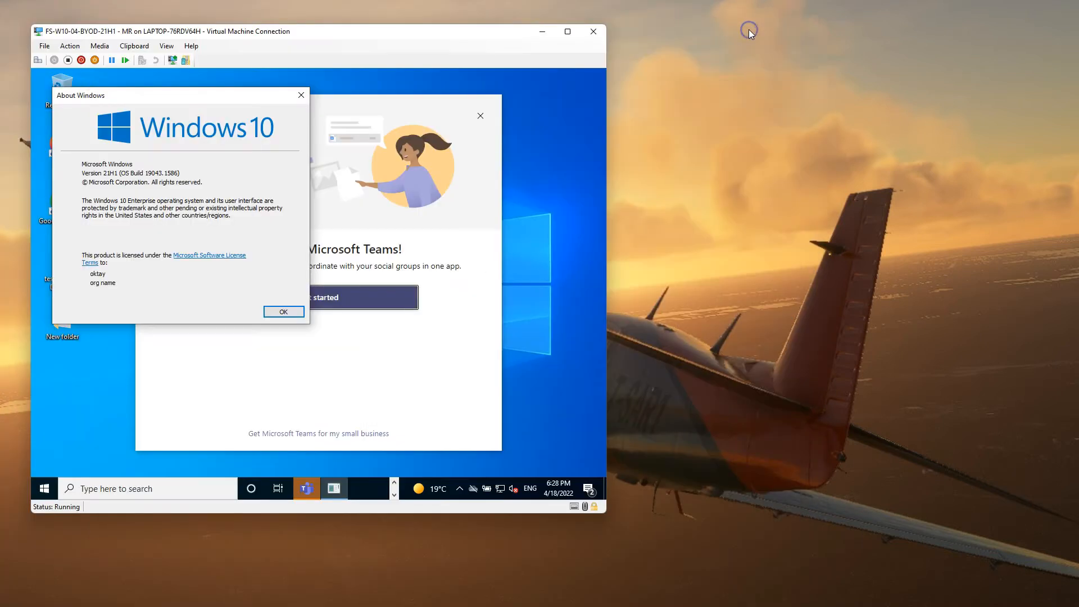
left_click(284, 312)
left_click(44, 488)
left_click(44, 437)
left_click(169, 331)
left_click(107, 276)
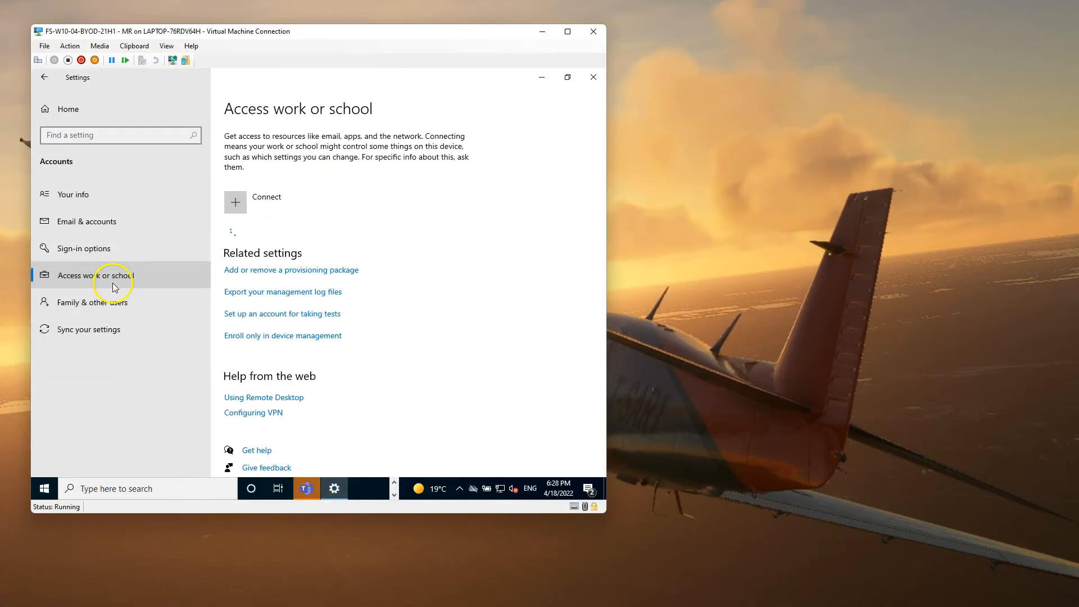
left_click(542, 77)
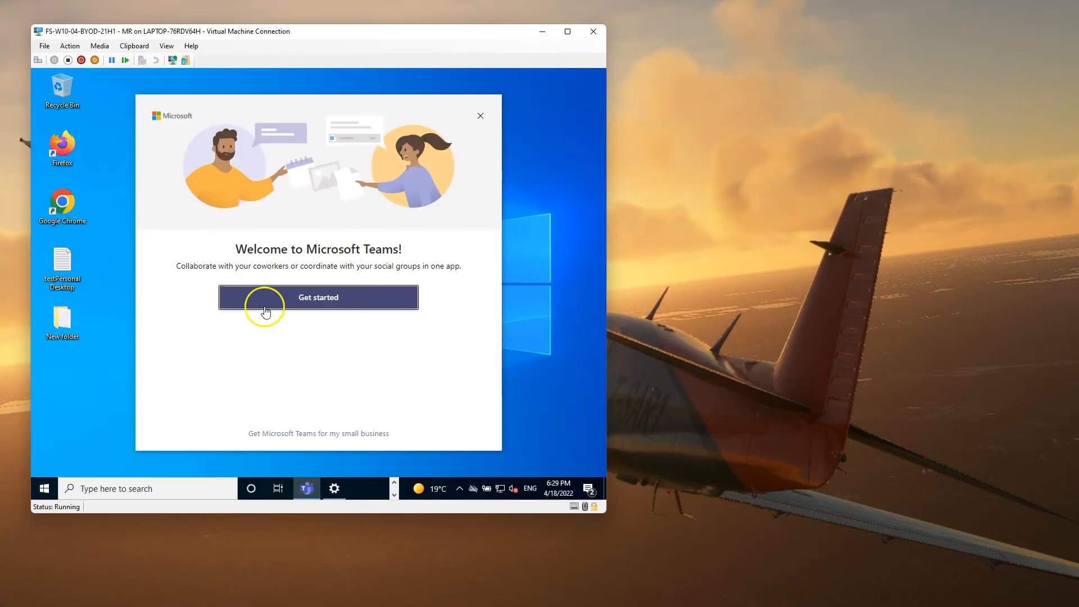
Step: Sign in to Microsoft Teams with the work account e-mail and password
left_click(344, 301)
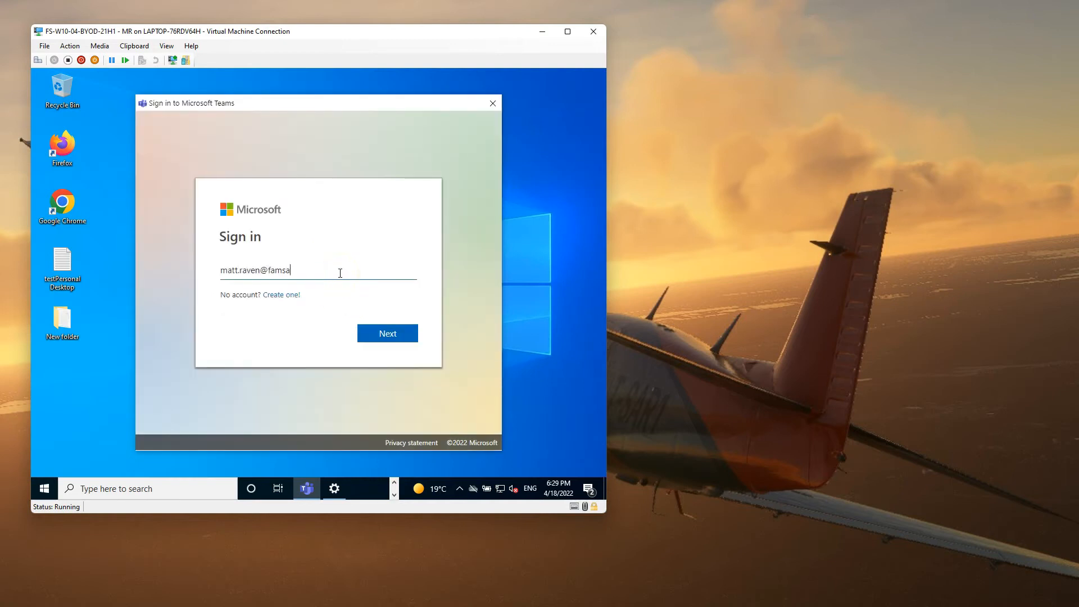
key("Return")
type("a**********")
key("Return")
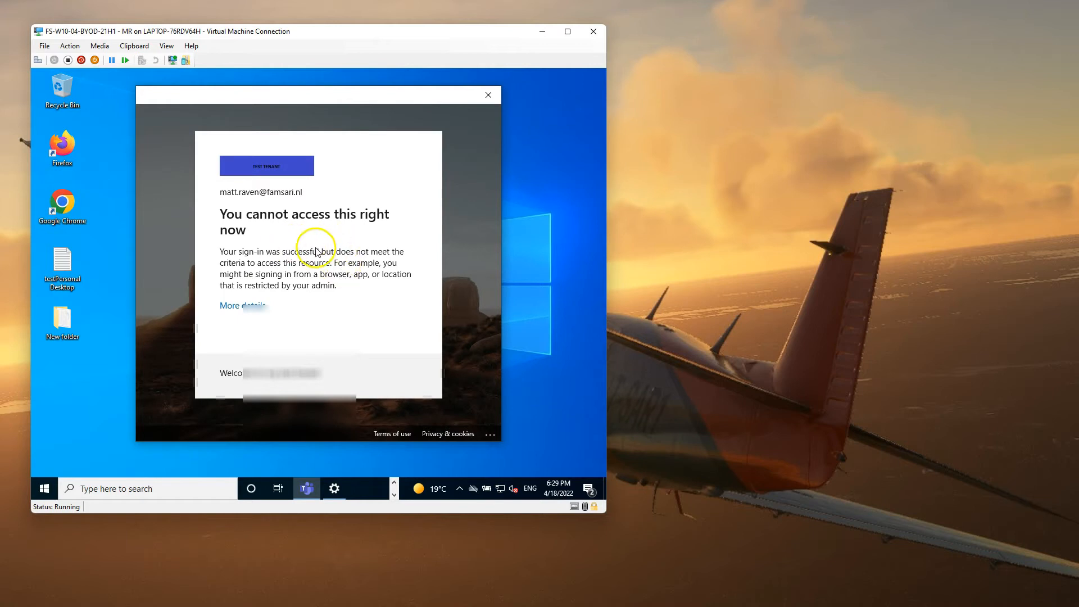
Step: Copy the troubleshooting details of the blocked sign-in error 53003
left_click(251, 305)
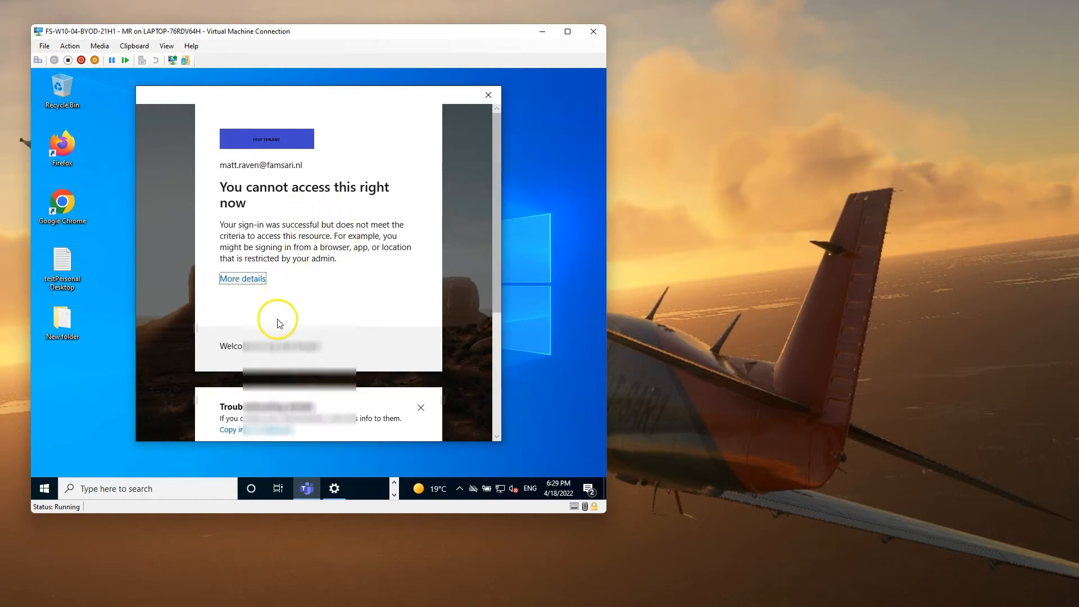
scroll(278, 323, "down", 2)
scroll(282, 338, "down", 2)
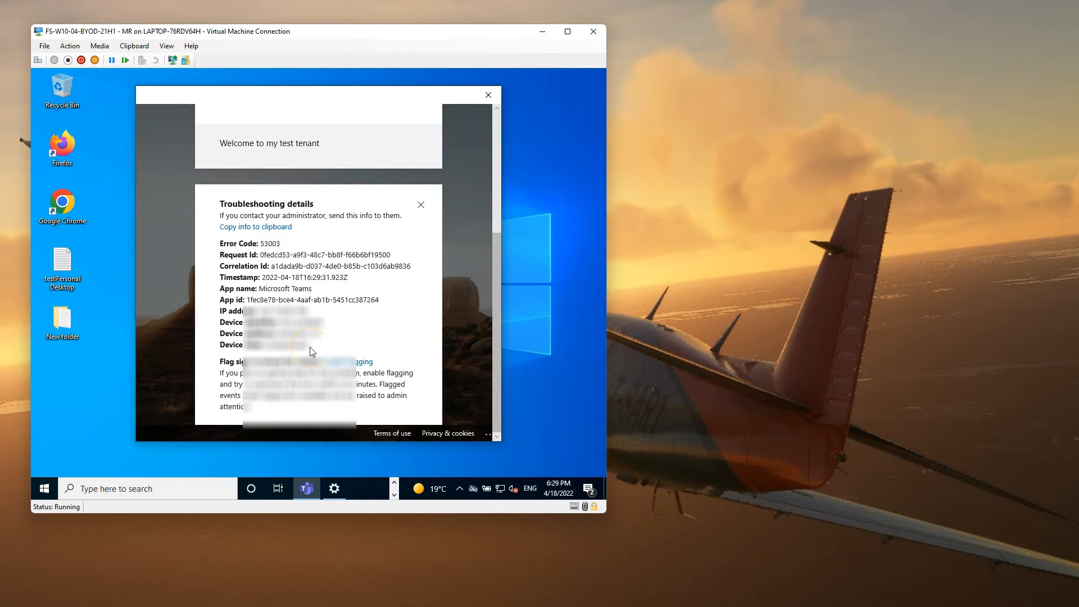
left_click(265, 228)
Step: Create a desktop text file named errors, paste the details in, and save
right_click(93, 365)
mouse_move(151, 331)
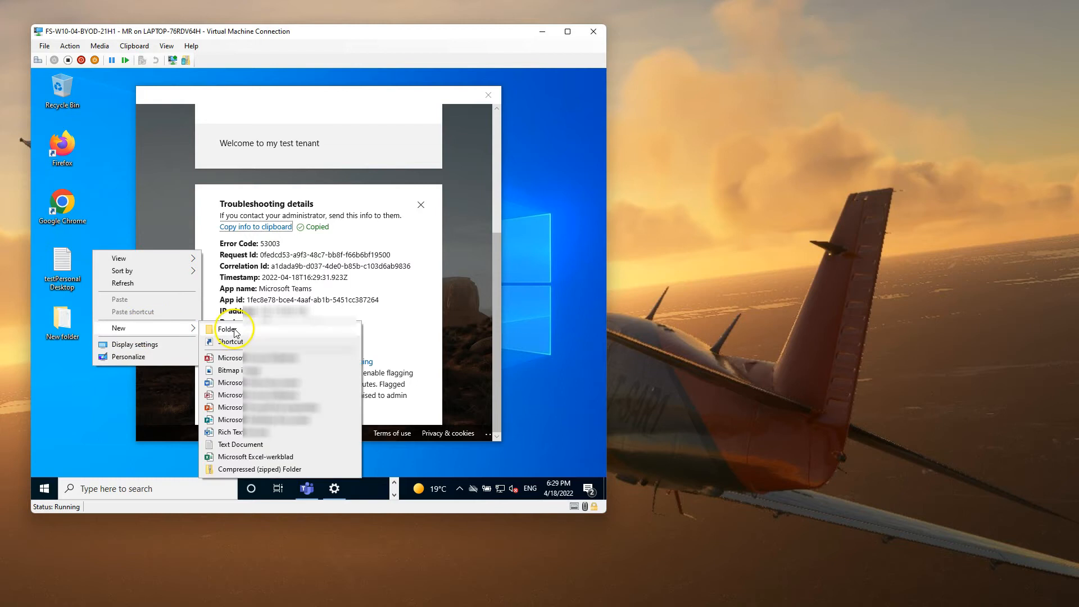
left_click(236, 443)
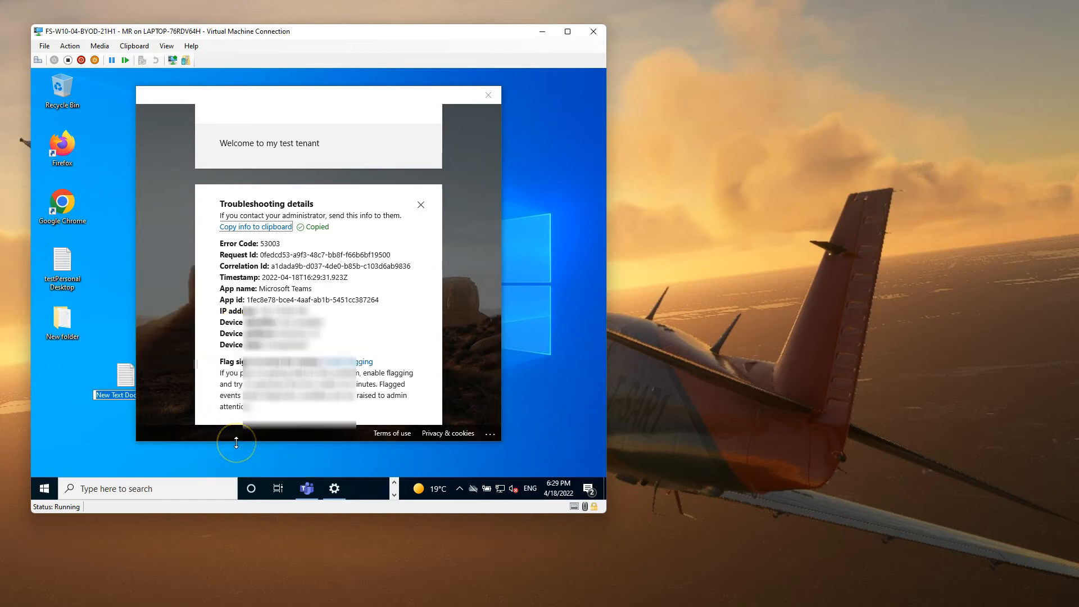
type("errors")
key("Return")
key("Return")
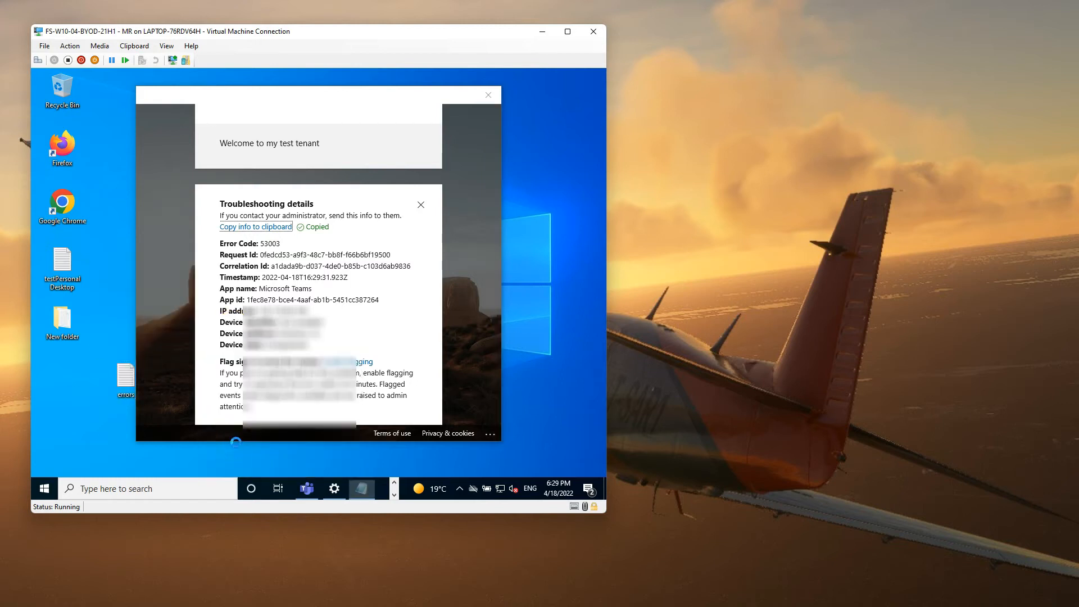
key("ctrl+v")
key("ctrl+s")
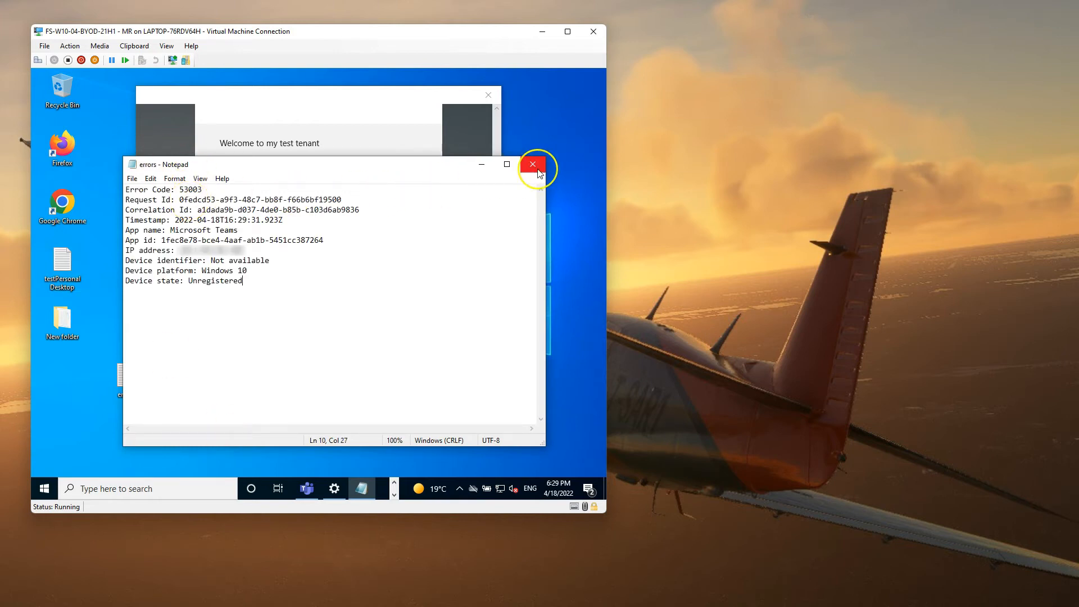
Step: Close Notepad, the troubleshooting details and the Teams error window
left_click(536, 169)
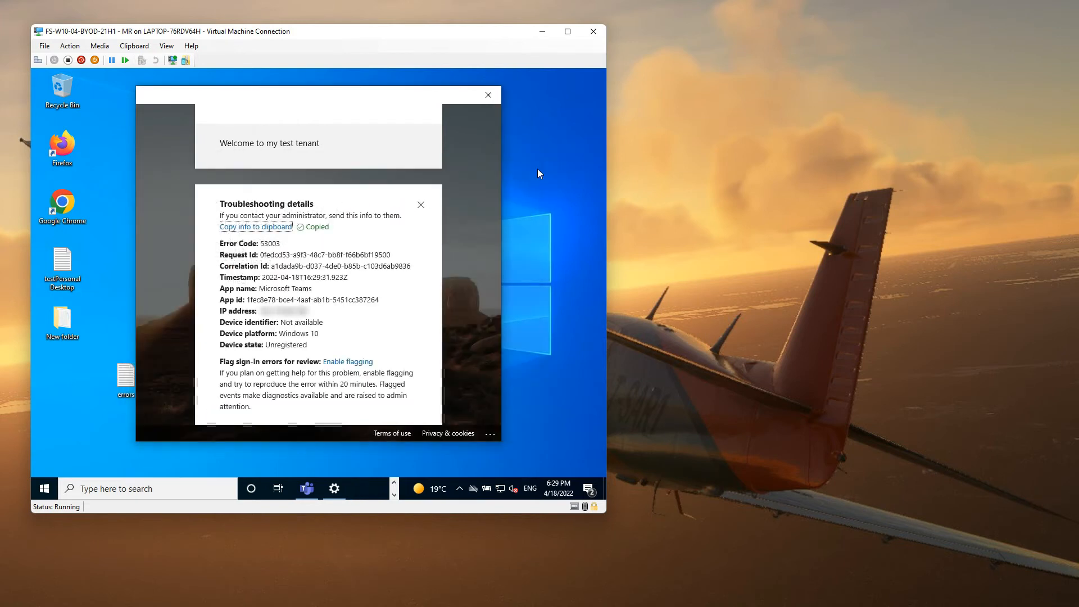
left_click(489, 95)
left_click(593, 77)
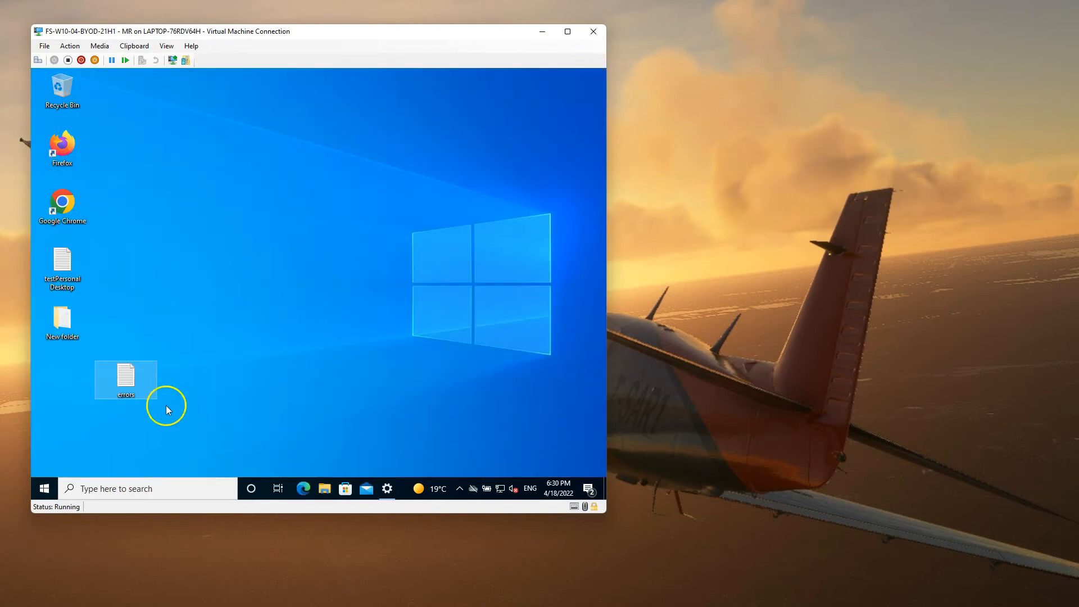
Step: Connect the work account under Access work or school, entering its e-mail and password
right_click(44, 493)
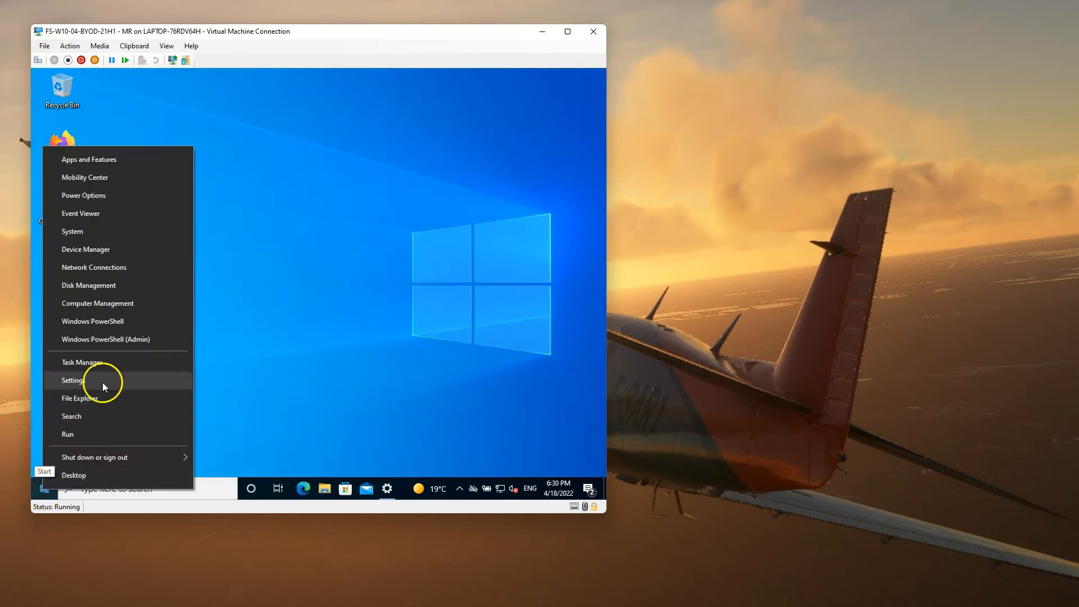
left_click(99, 380)
left_click(282, 206)
key("Return")
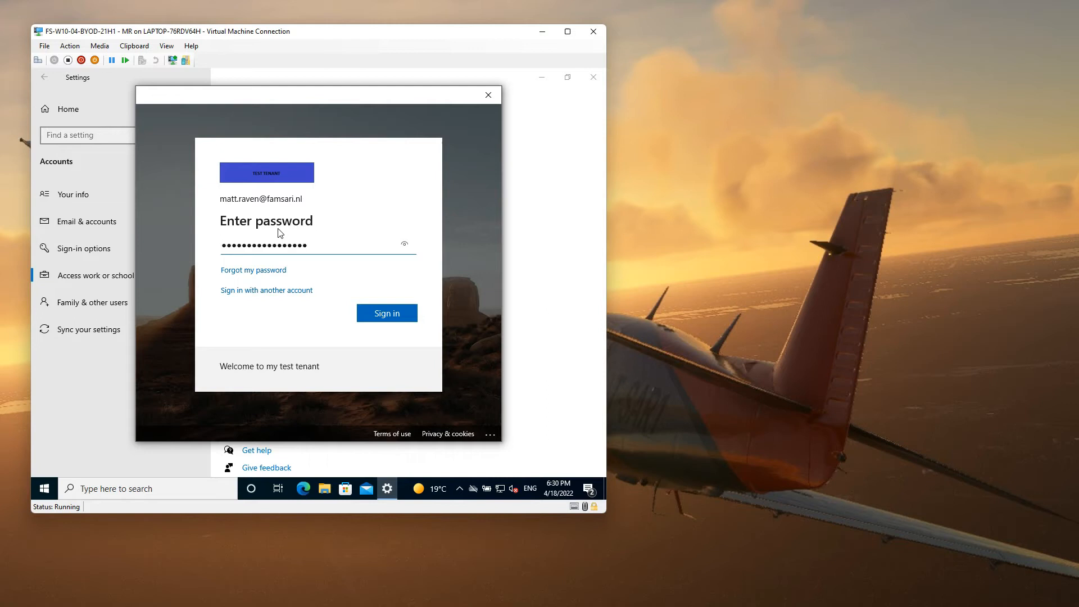
key("Return")
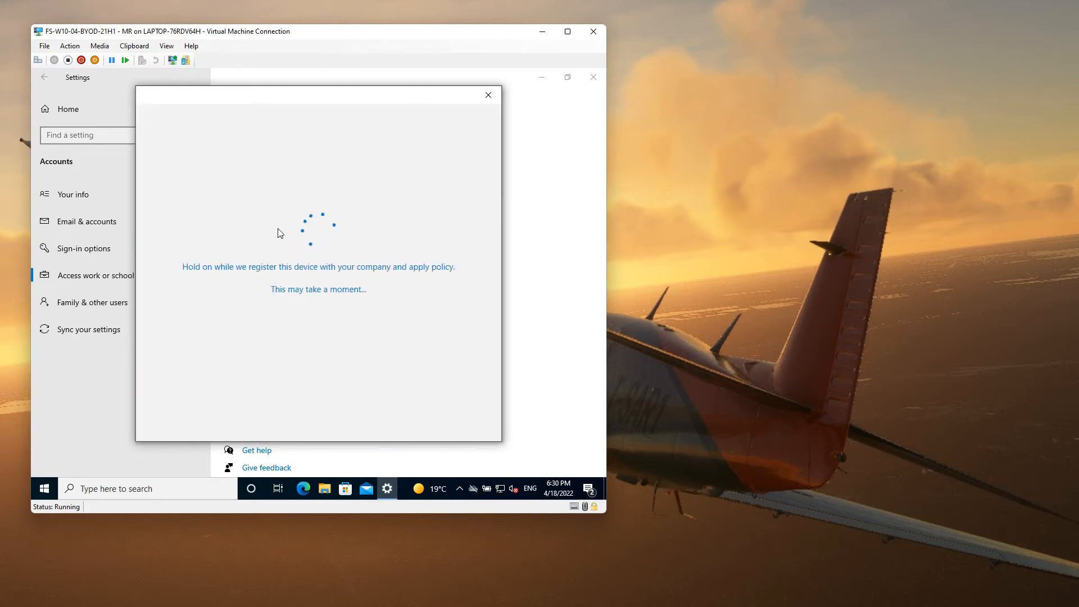
Step: Let the device register with the organisation and finish the work account setup
left_click(463, 413)
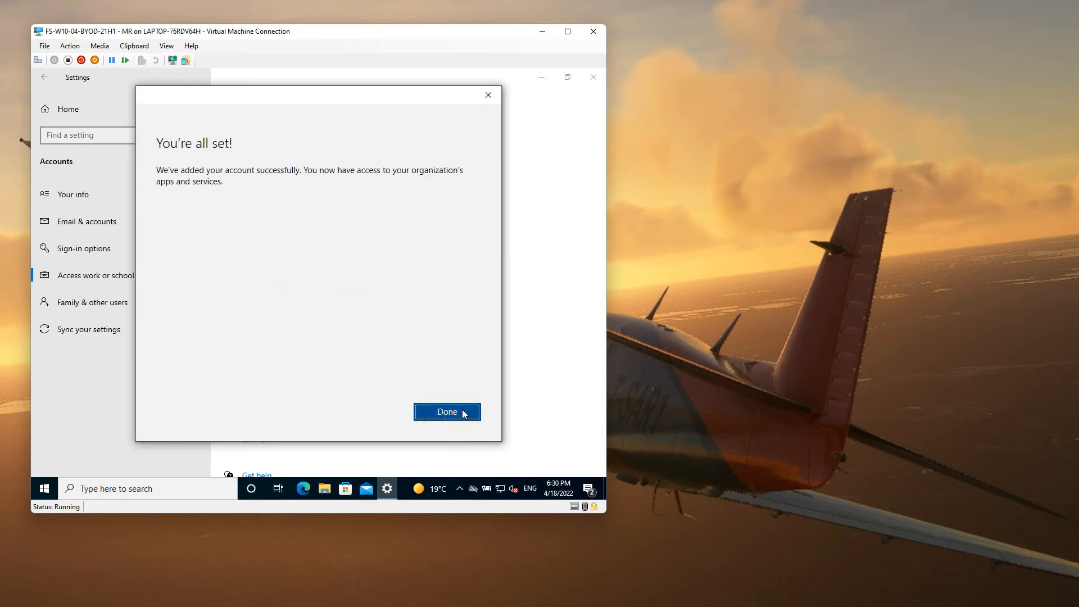
left_click(464, 412)
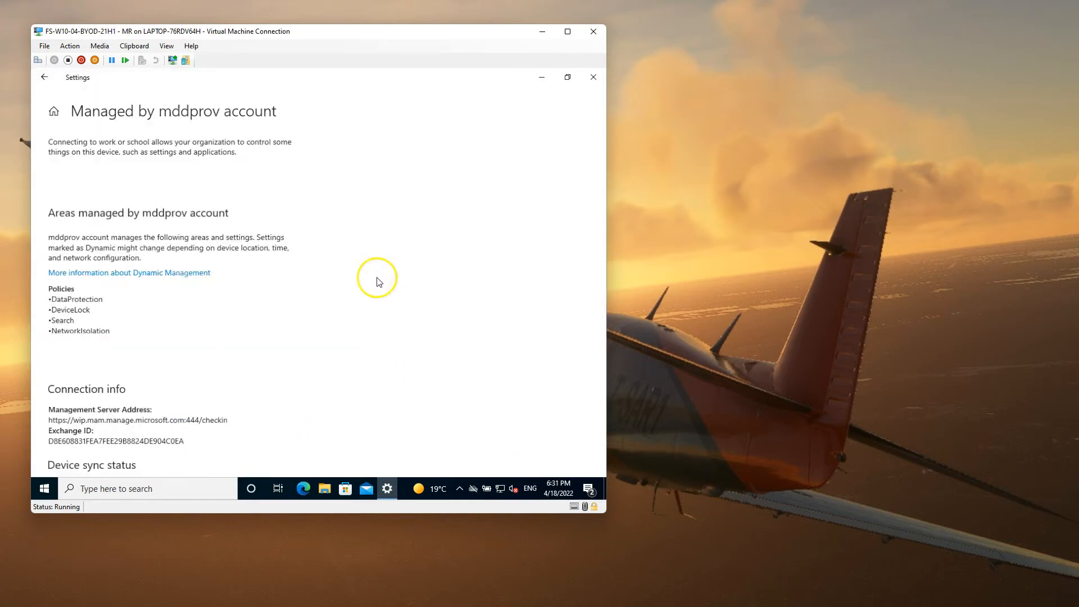
scroll(187, 294, "down", 5)
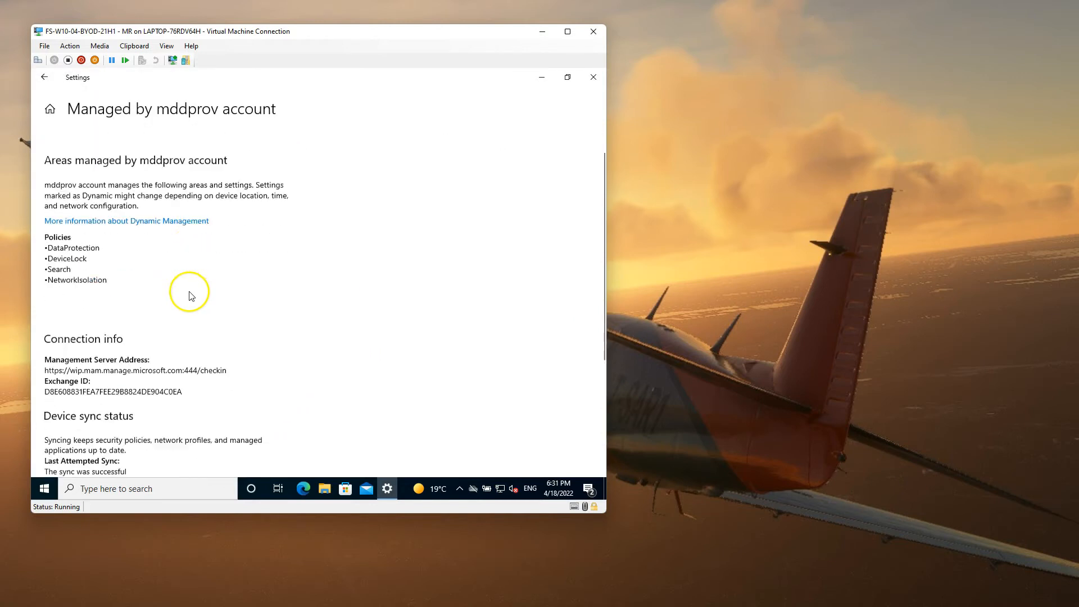
scroll(491, 171, "up", 5)
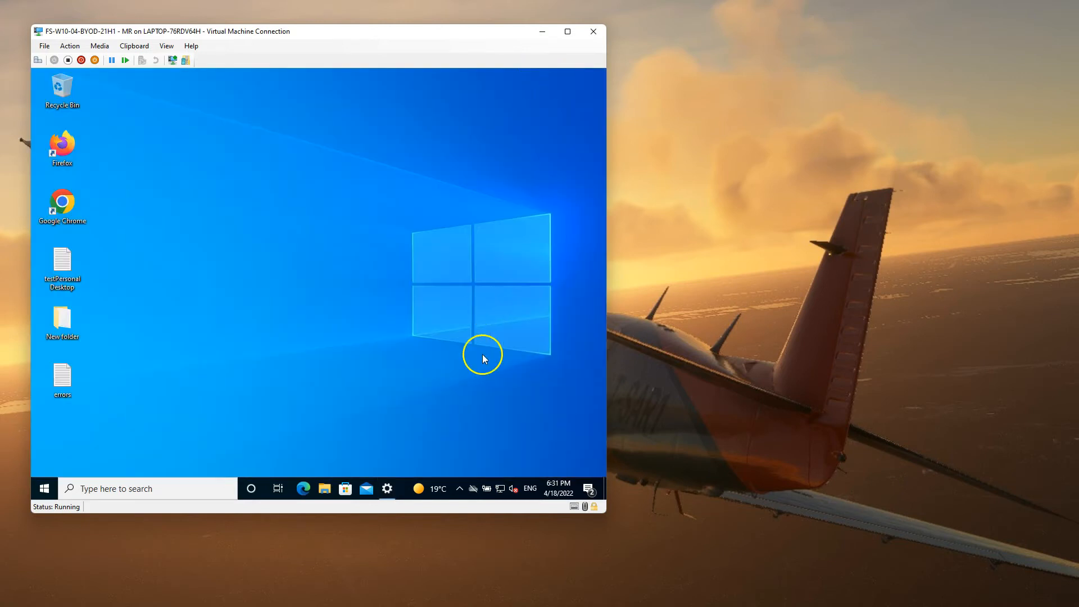
right_click(44, 490)
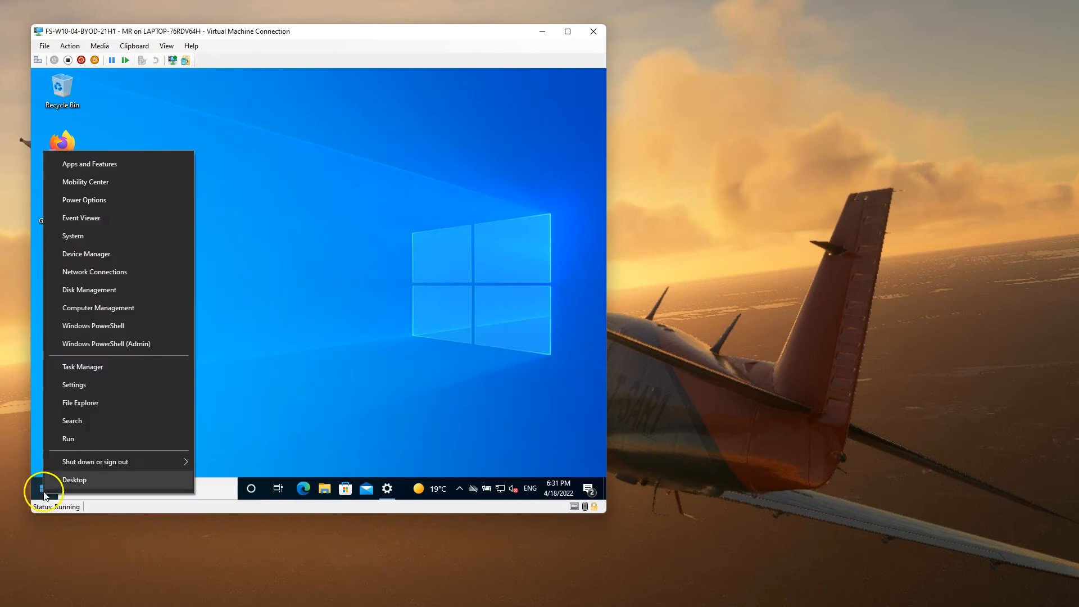
left_click(90, 442)
Step: Check the VM's Windows version, close the OS-version filter, and return to the policies list
left_click(116, 449)
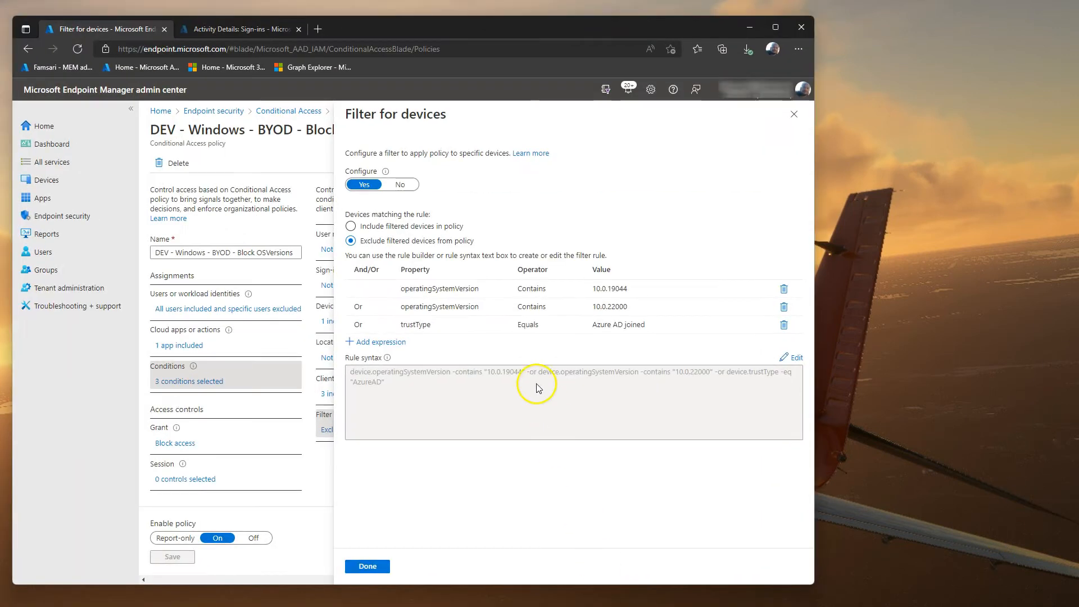
left_click(794, 114)
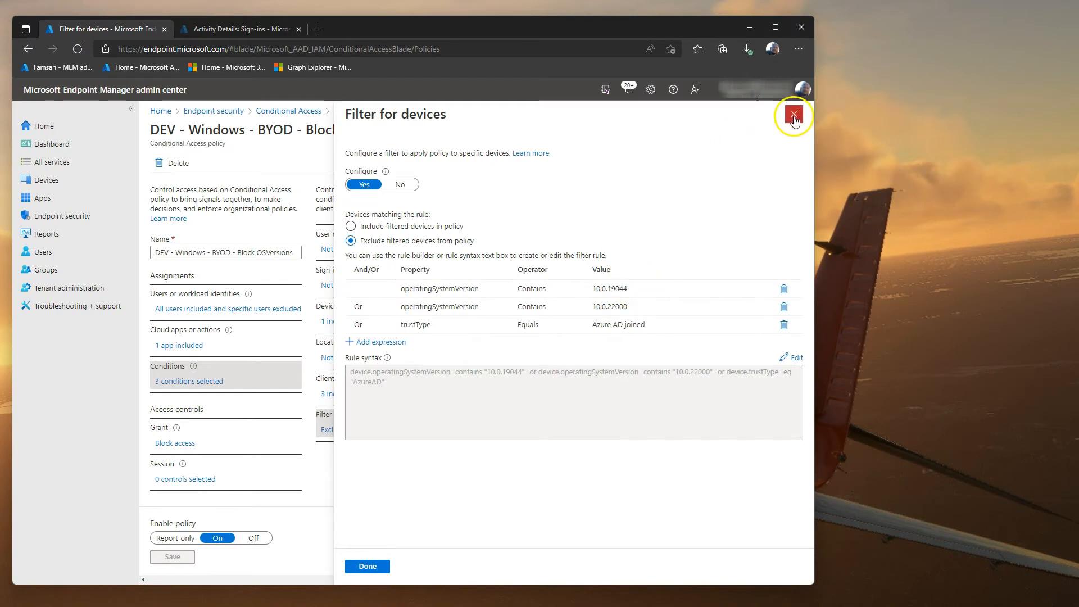
left_click(281, 111)
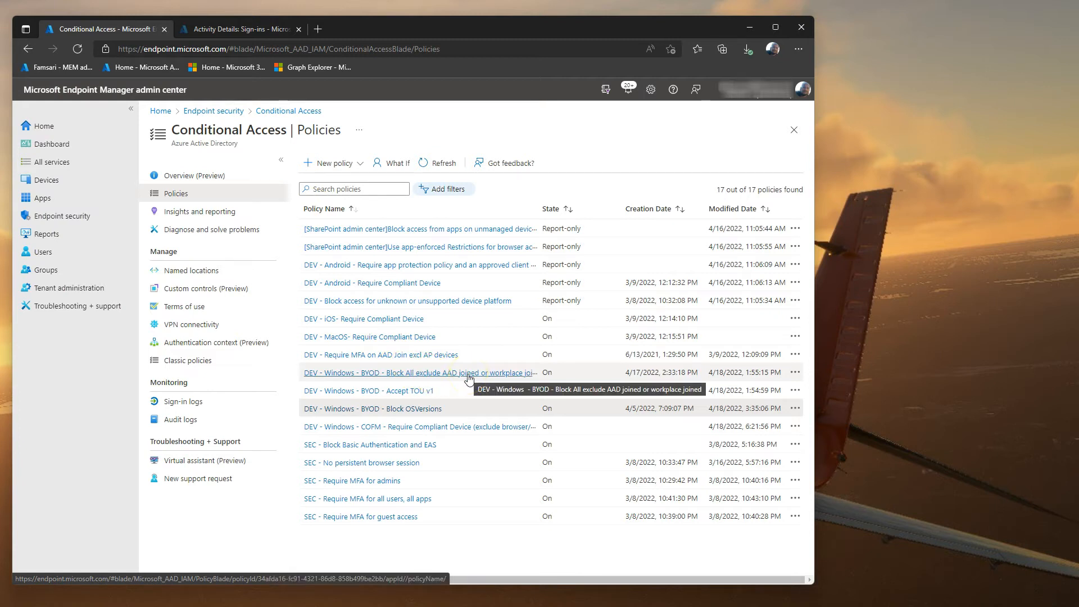
Step: Recheck the Block All exclude AAD joined policy's device filter, then return to the list
left_click(469, 373)
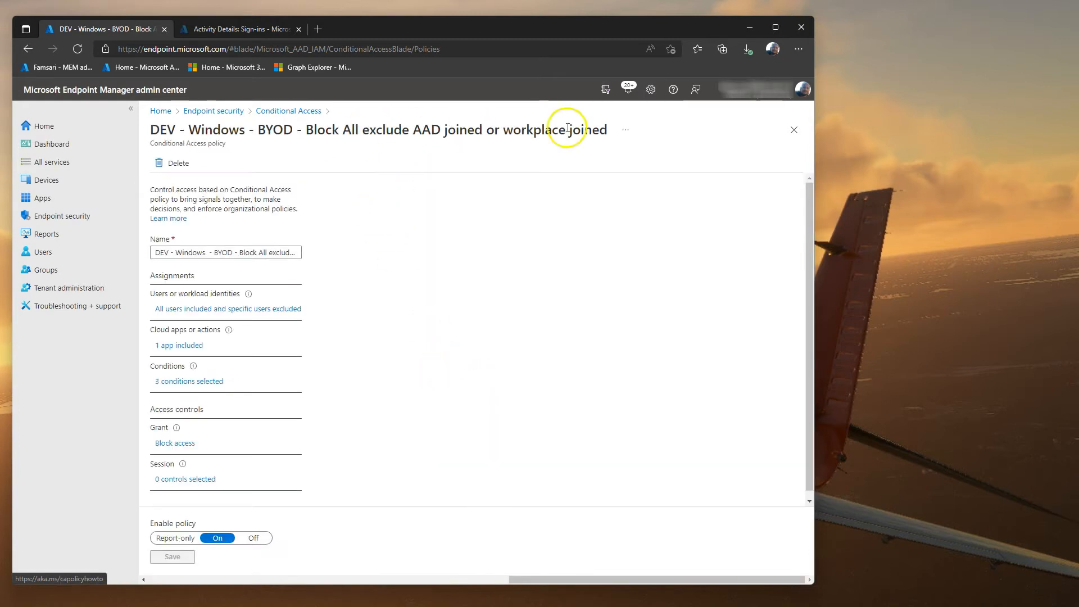
left_click(192, 381)
left_click(344, 429)
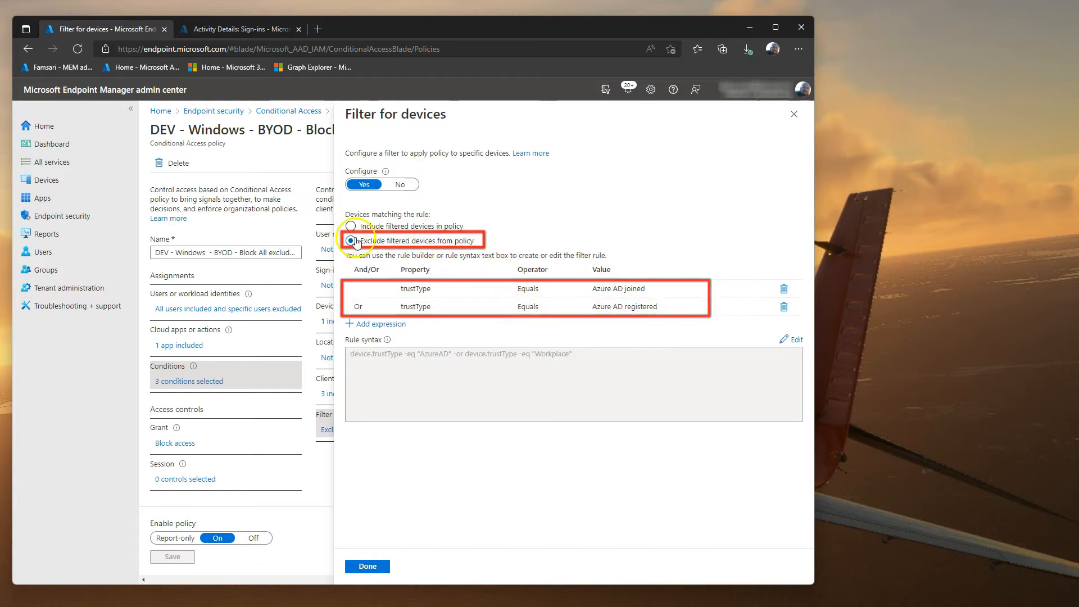
left_click(792, 116)
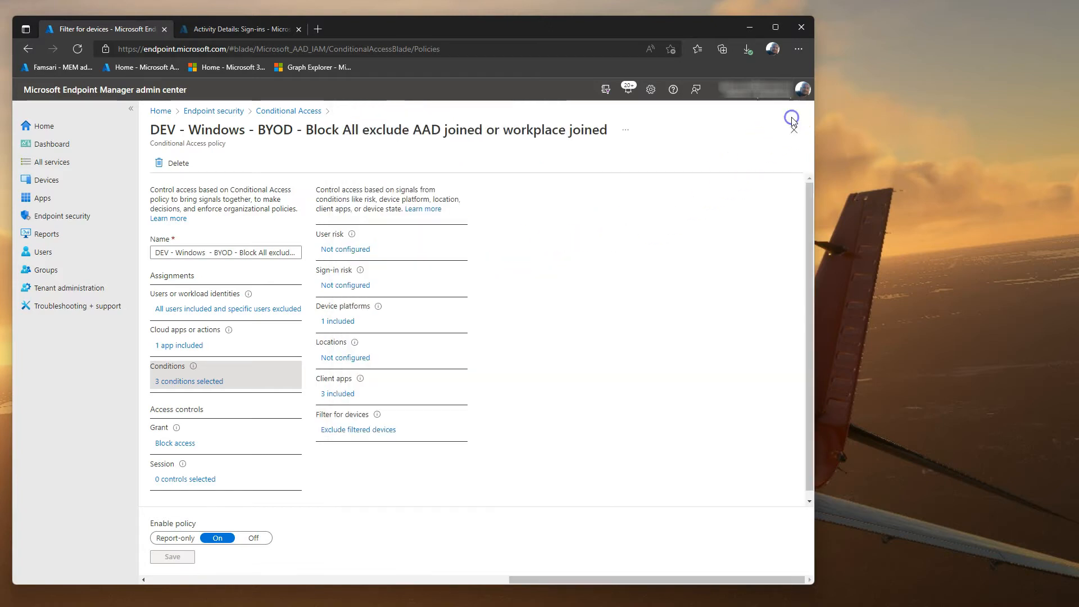
left_click(283, 113)
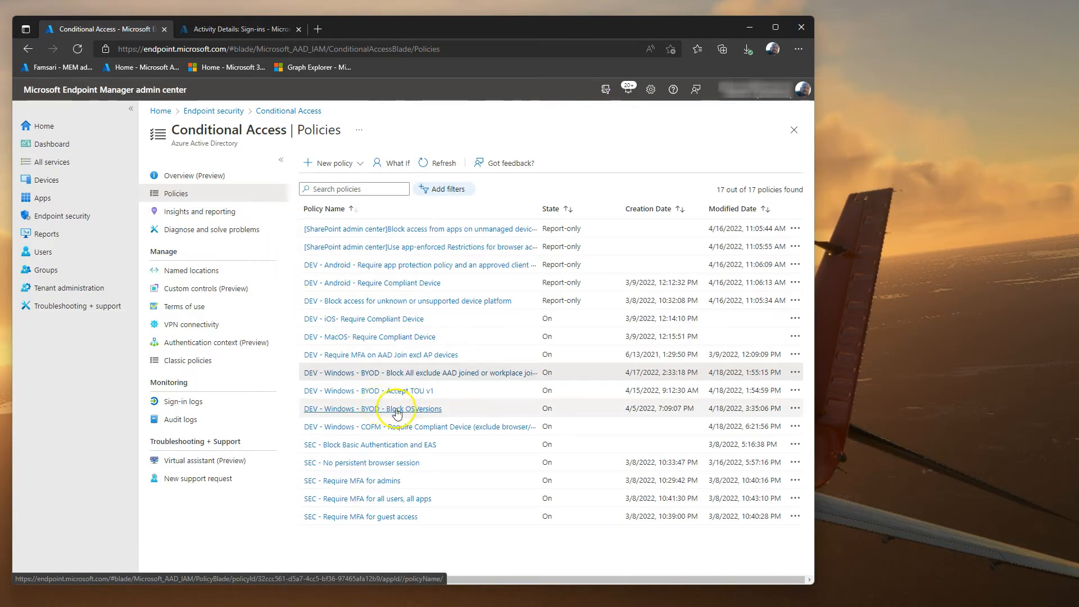
Step: Review the COFM Require Compliant Device policy's grant controls and device filter, then return to the VM
left_click(402, 427)
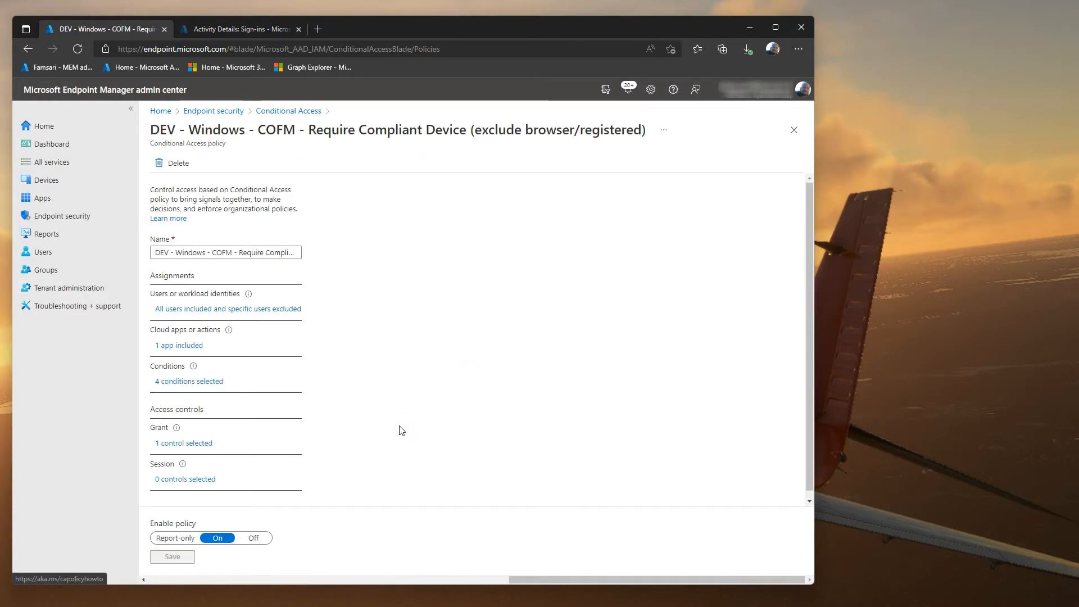
left_click(198, 444)
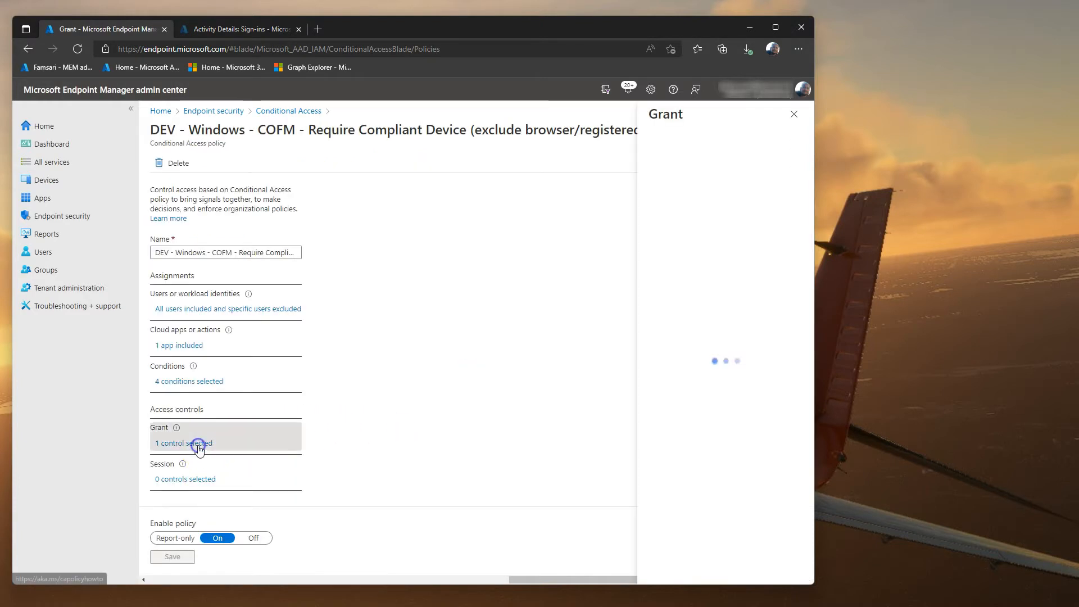
left_click(201, 382)
left_click(368, 431)
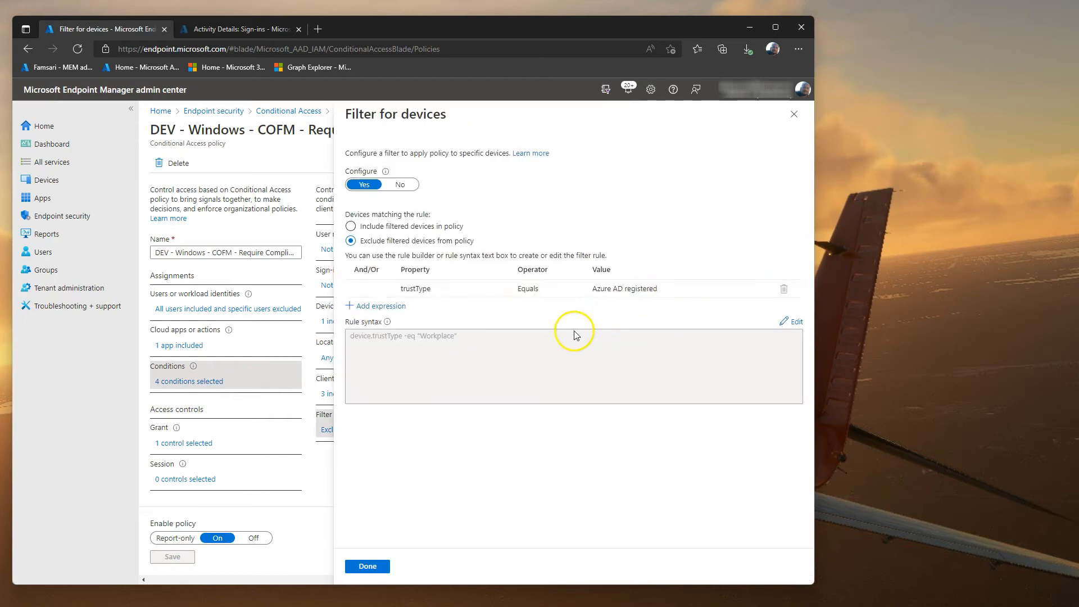
left_click(794, 115)
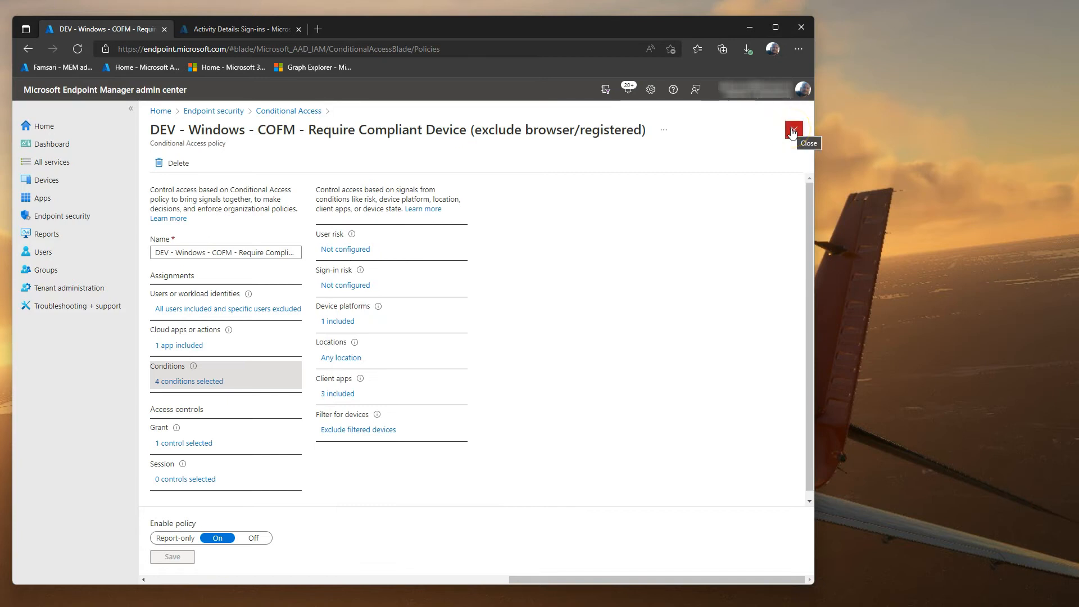
left_click(792, 131)
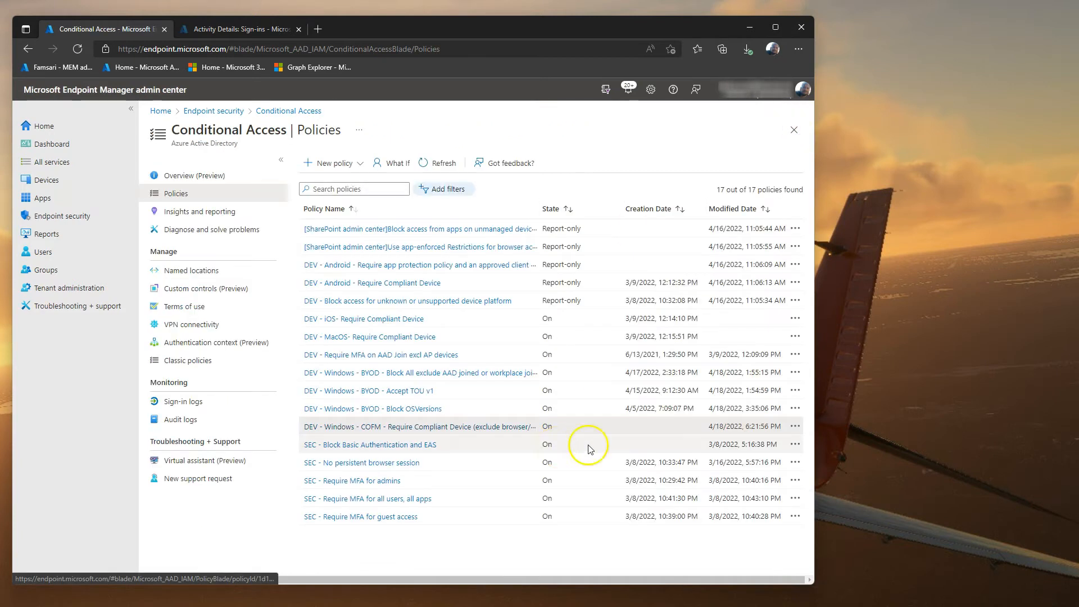
key("alt+Tab")
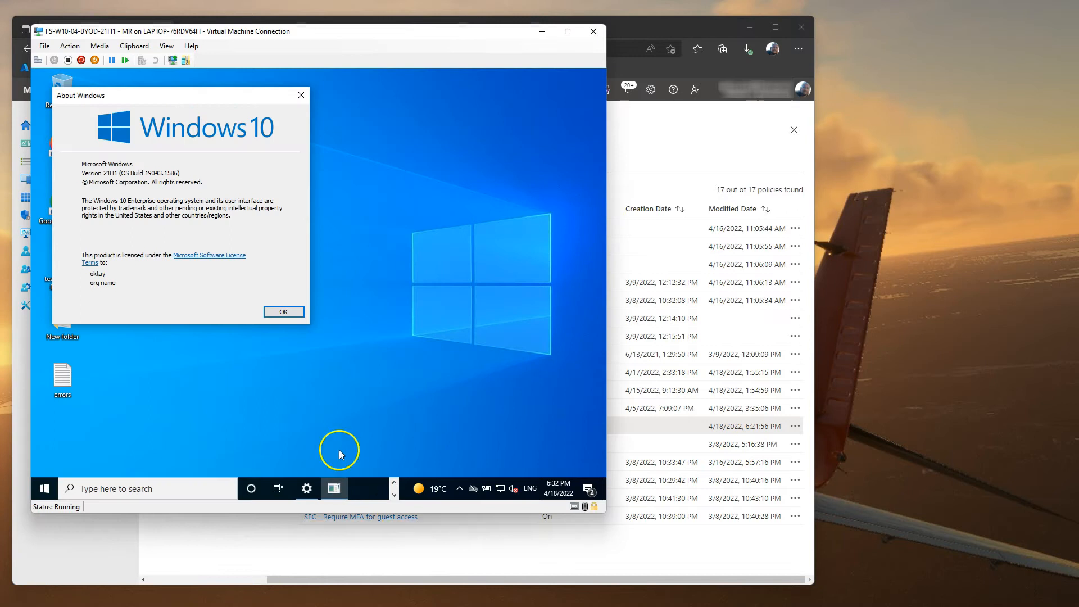
Step: Close winver and launch Teams from Start search, continuing with the work account
left_click(285, 312)
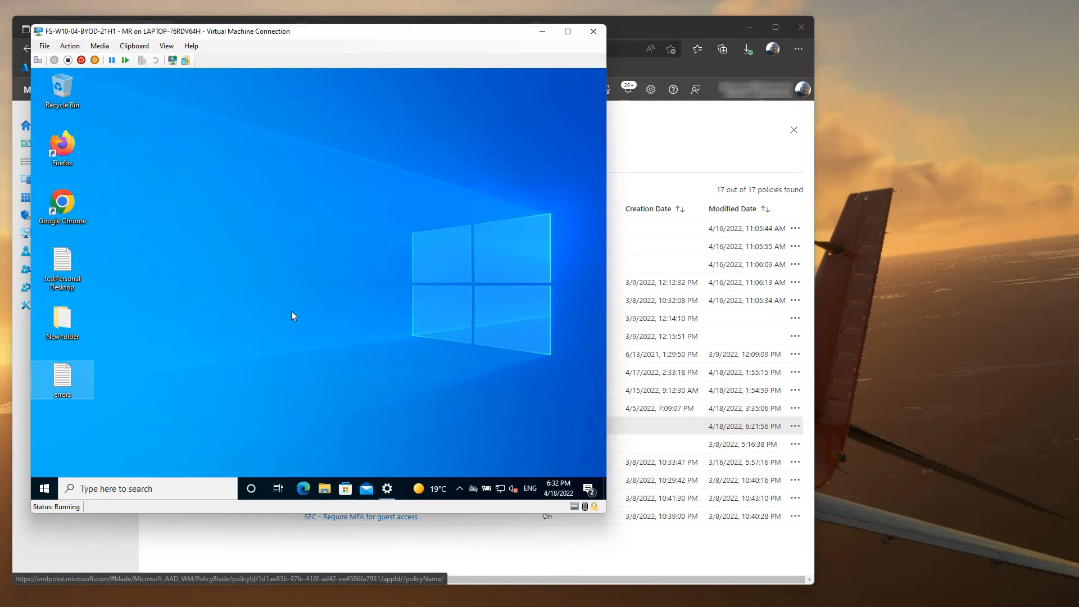
left_click(58, 478)
type("tea")
left_click(117, 181)
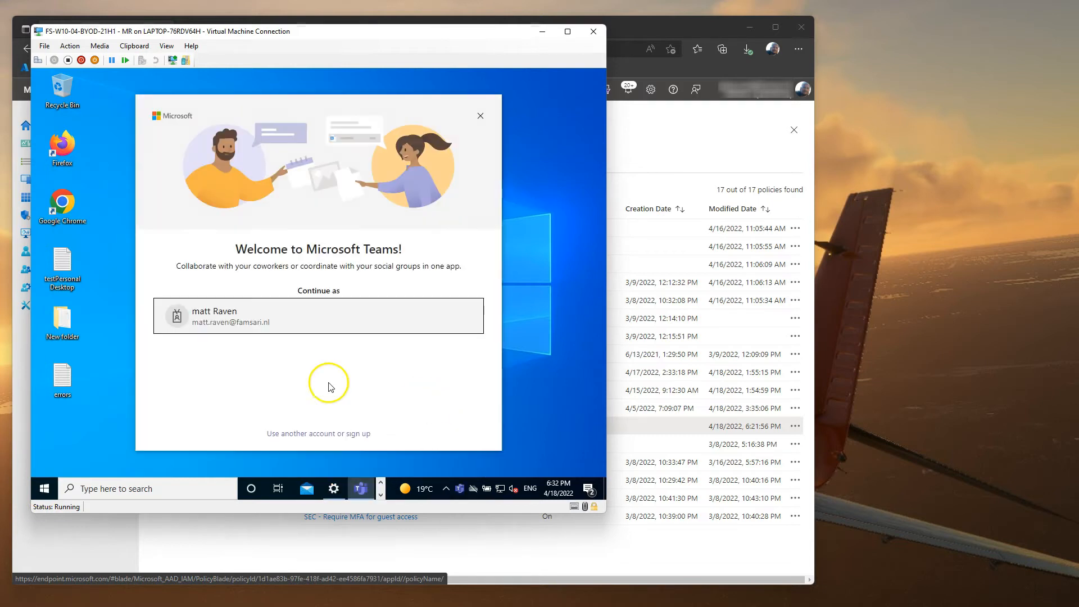
left_click(242, 322)
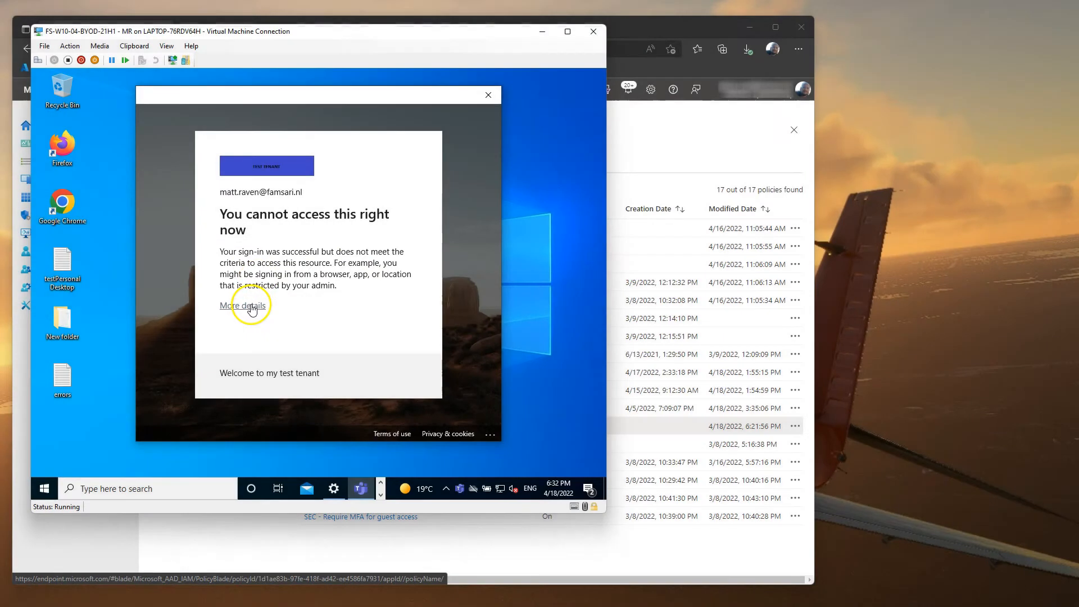
Step: Append the blocked sign-in's details to the errors file, marking the Device state: Registered line
left_click(251, 306)
scroll(251, 309, "down", 3)
left_click(255, 282)
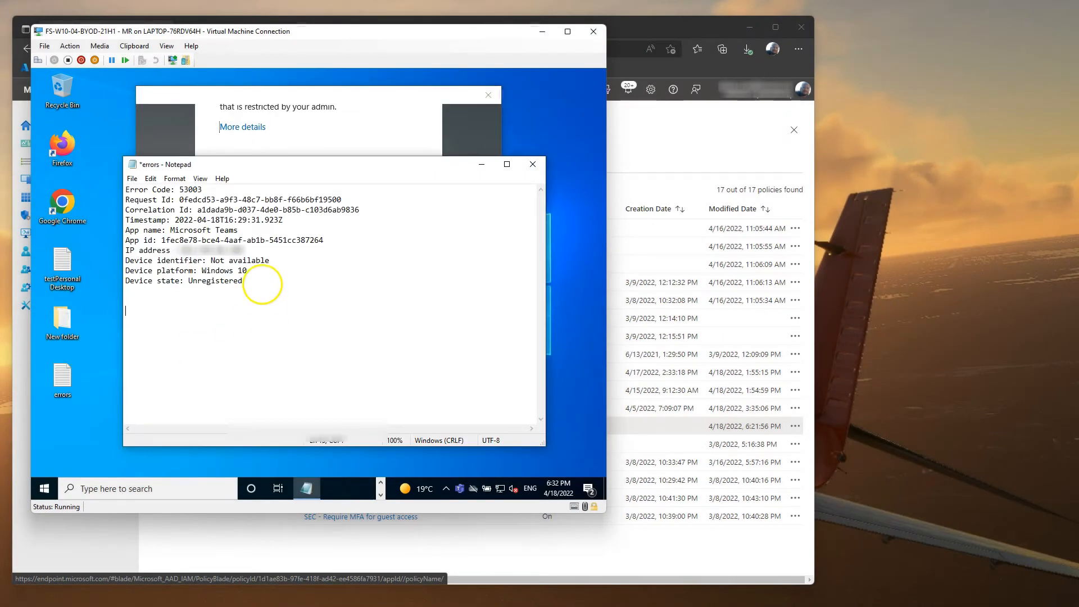
key("ctrl+v")
left_click_drag(238, 405, 126, 405)
left_click(537, 168)
left_click(493, 97)
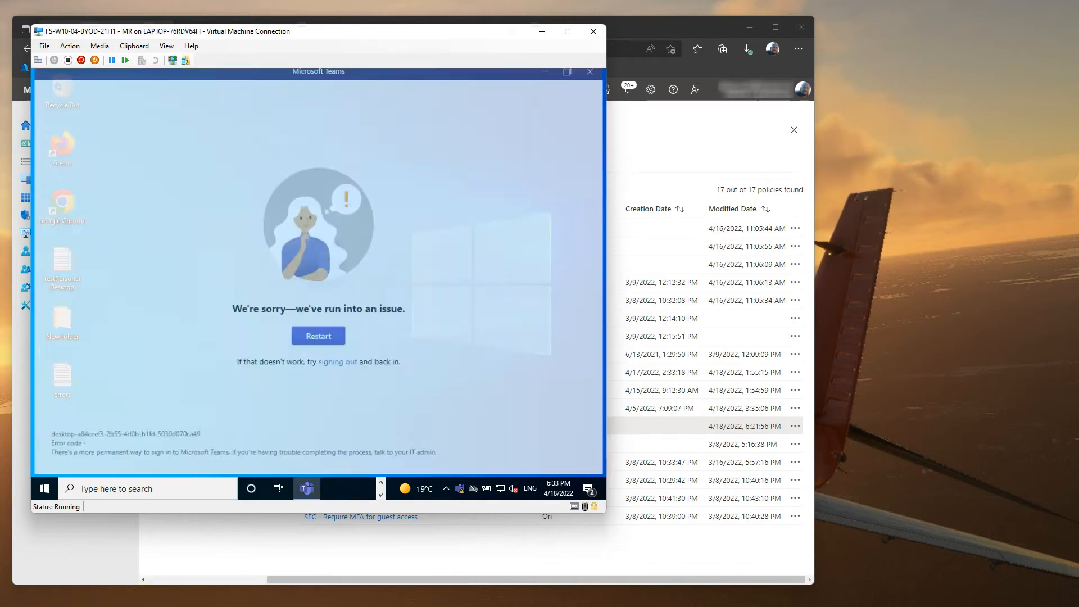
right_click(333, 488)
Step: Quit Teams, start Word, and sign out of the Office account
left_click(298, 403)
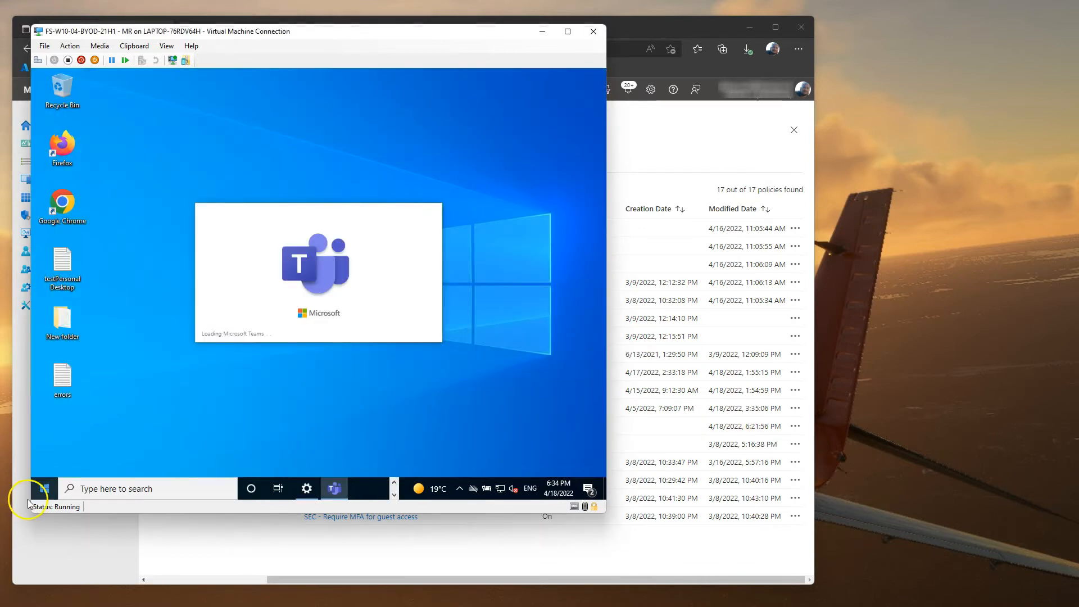
left_click(43, 489)
left_click(110, 149)
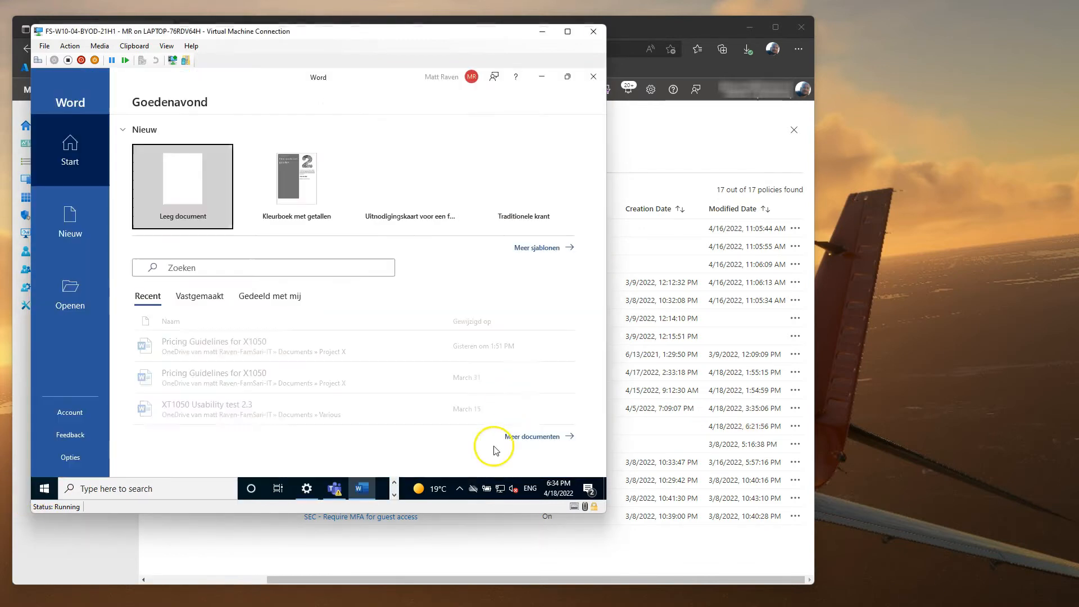
left_click(444, 77)
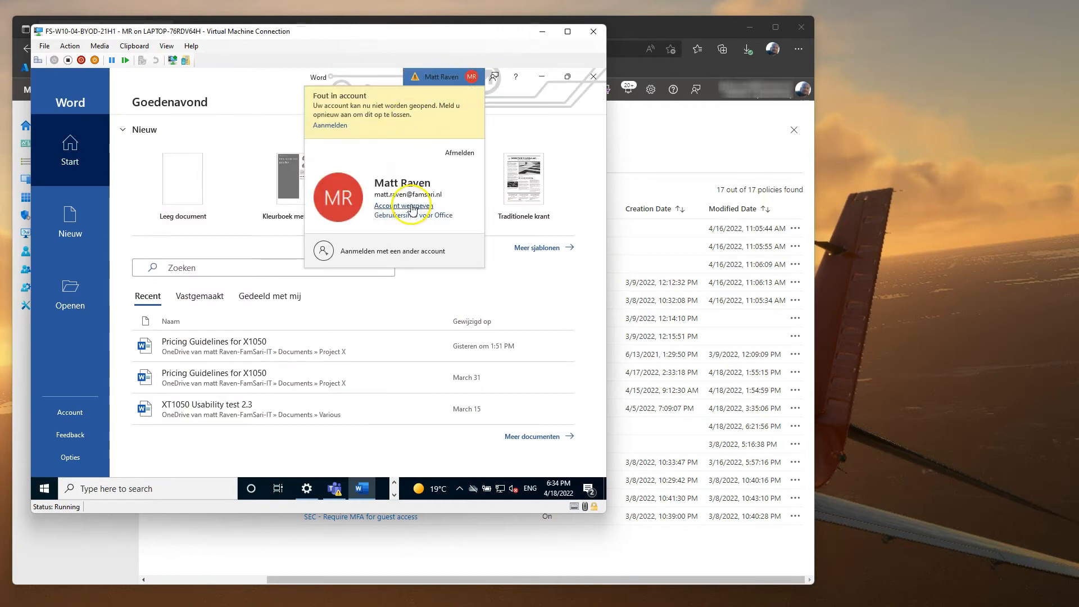
left_click(459, 153)
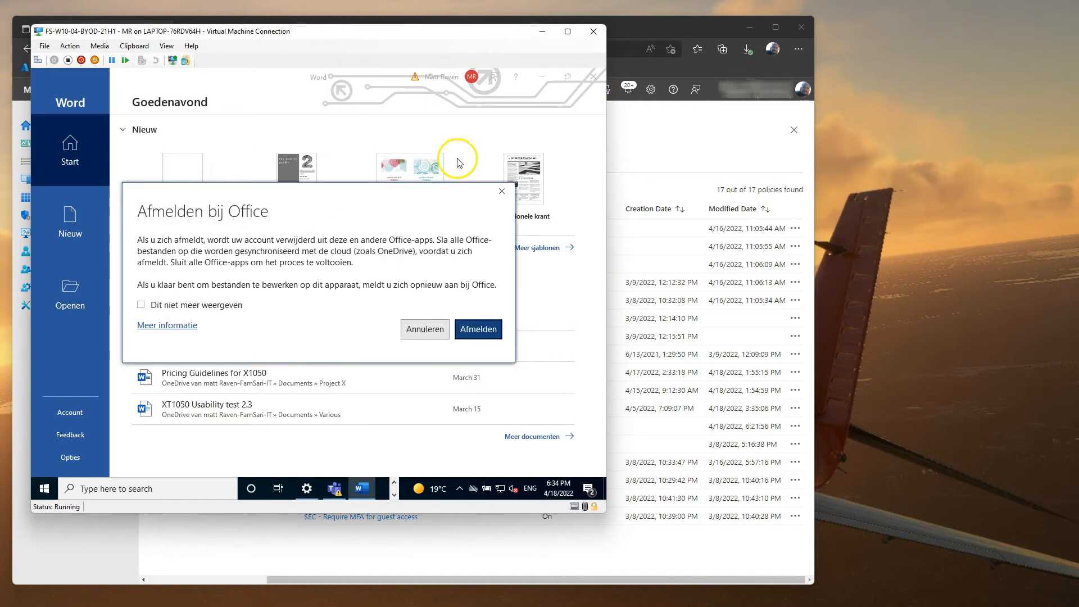
left_click(478, 329)
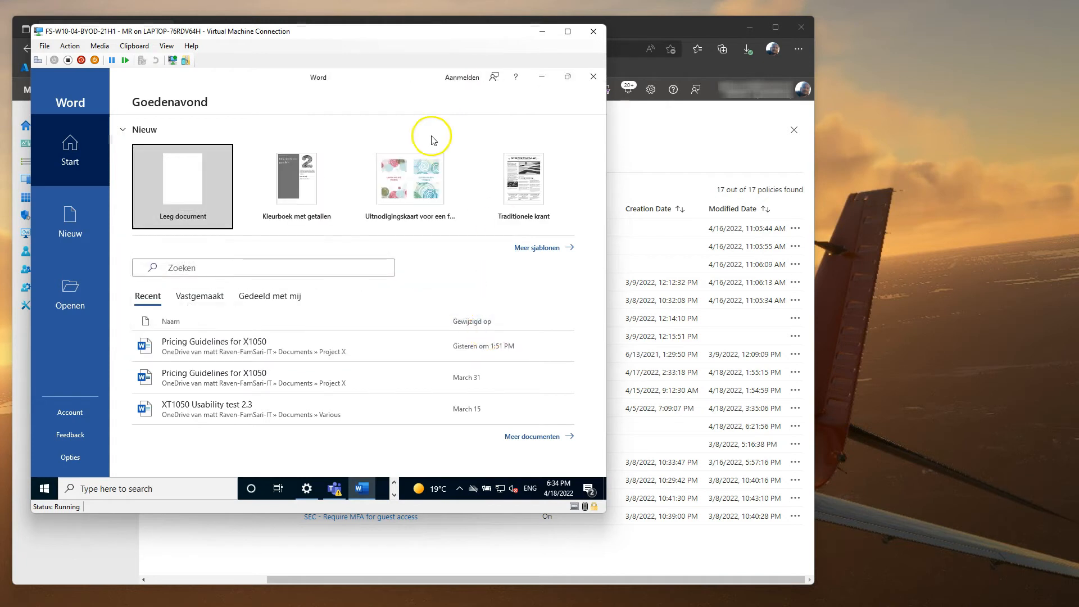
Step: Sign in to Office again with the account e-mail, dismiss the block message, and close Word
left_click(467, 78)
left_click(253, 222)
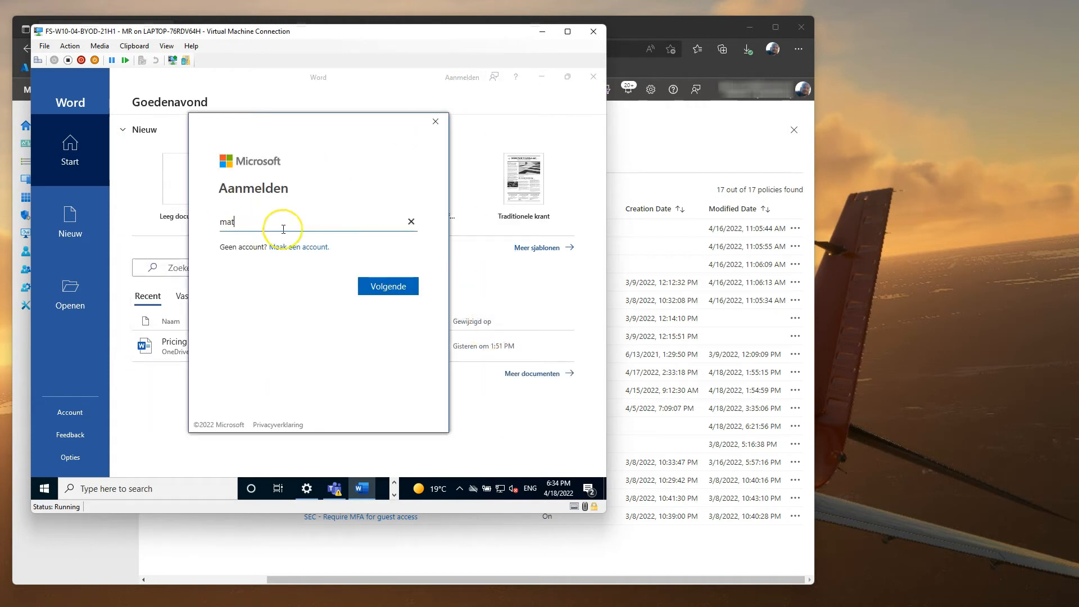
key("Return")
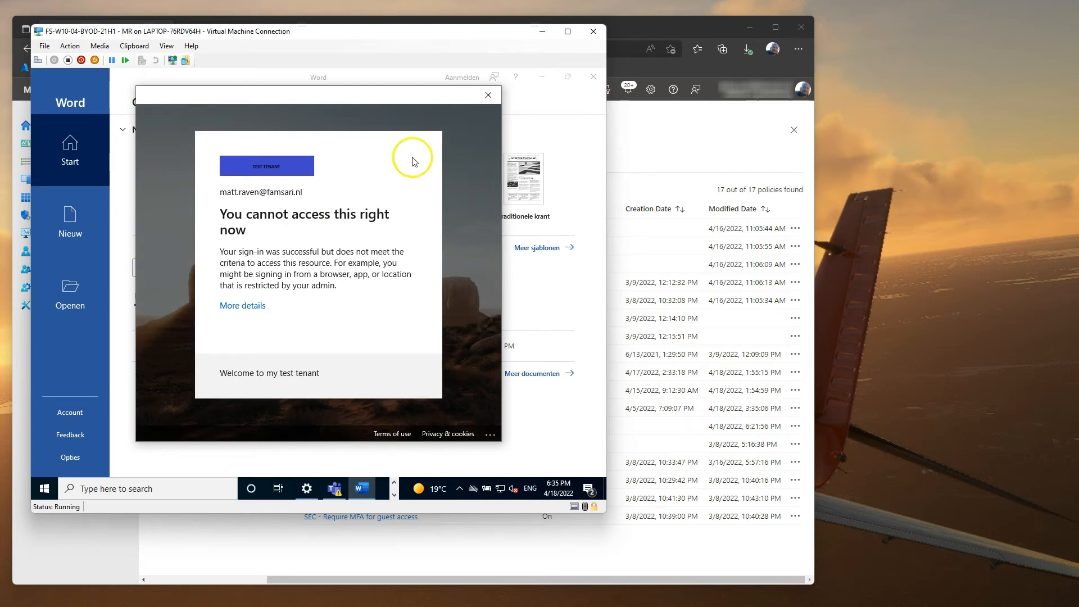
left_click(494, 96)
left_click(593, 77)
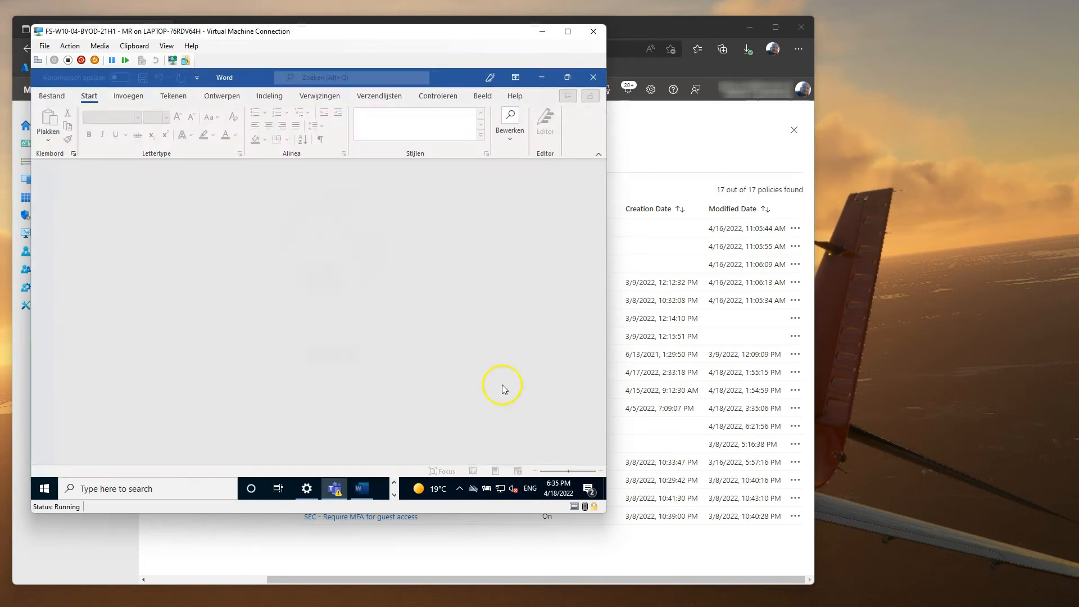
Step: Attempt OneDrive sign-in with the account e-mail, then dismiss the block page and 0x8004de44 error
left_click(593, 105)
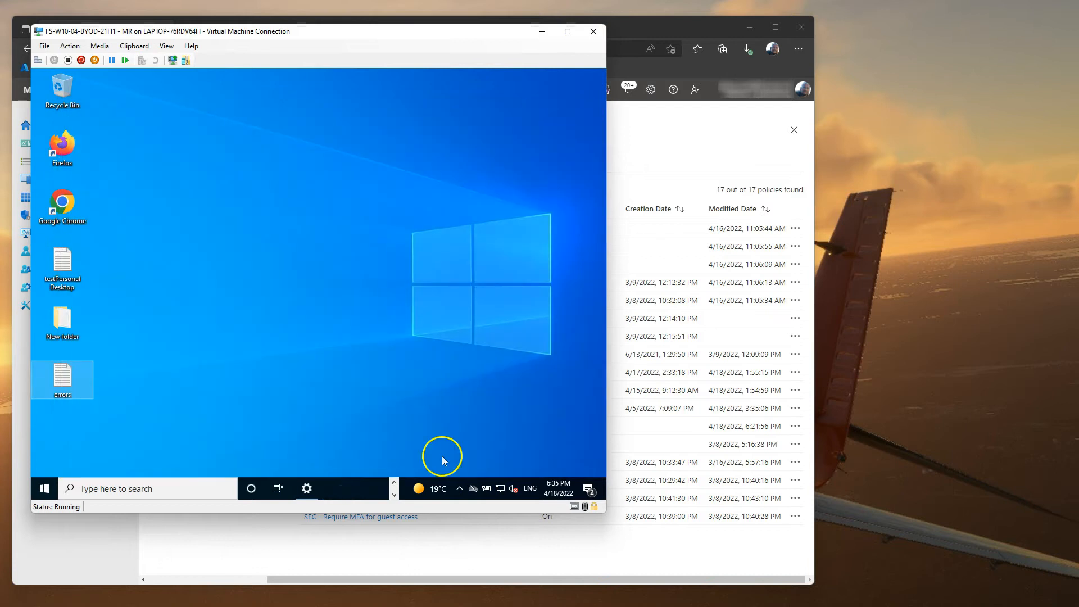
left_click(472, 489)
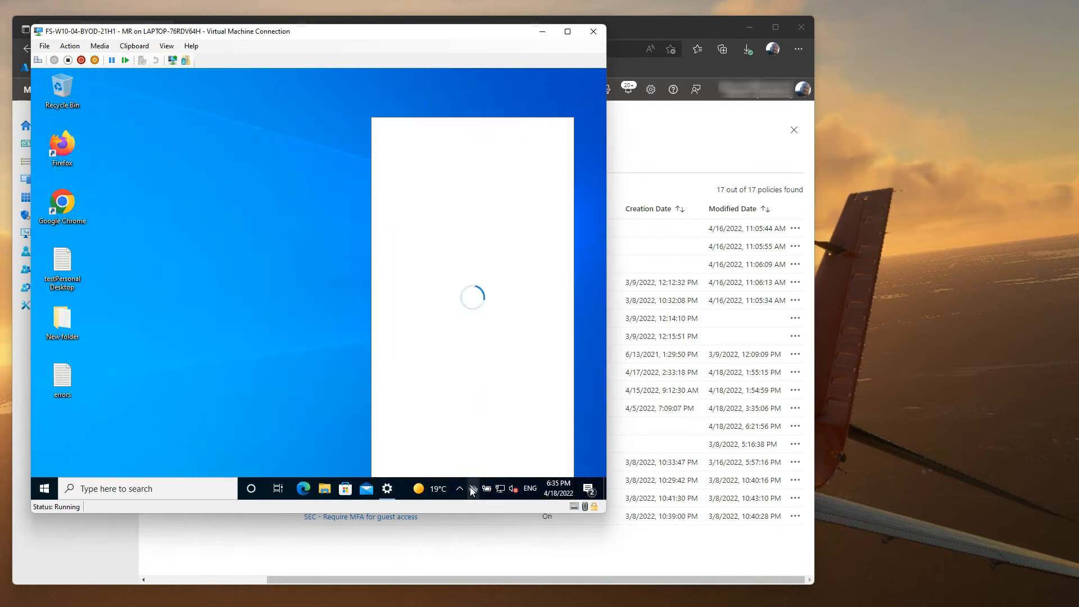
left_click(470, 263)
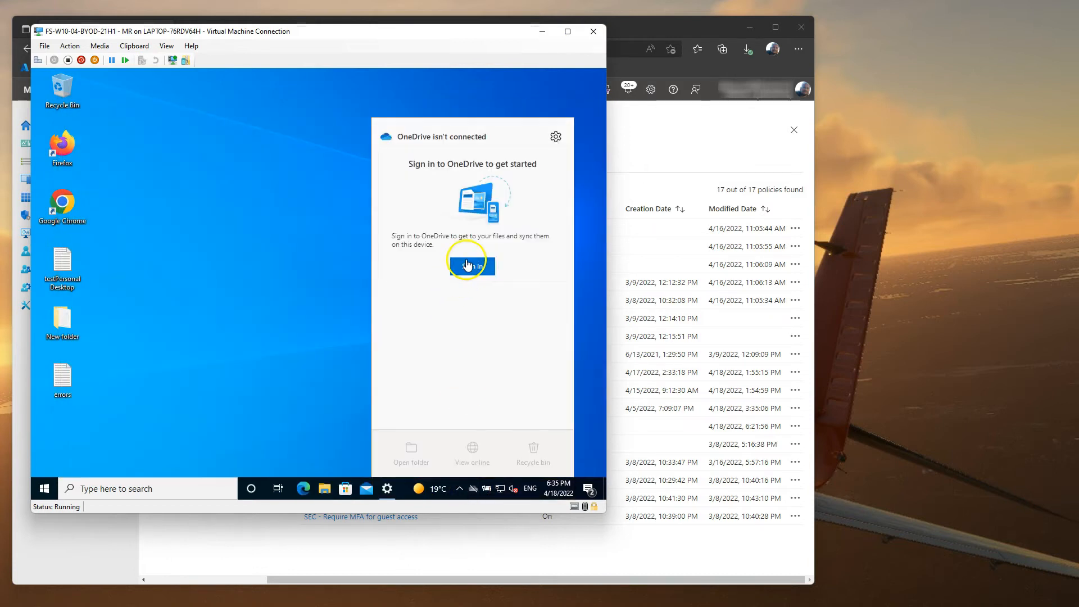
left_click(306, 366)
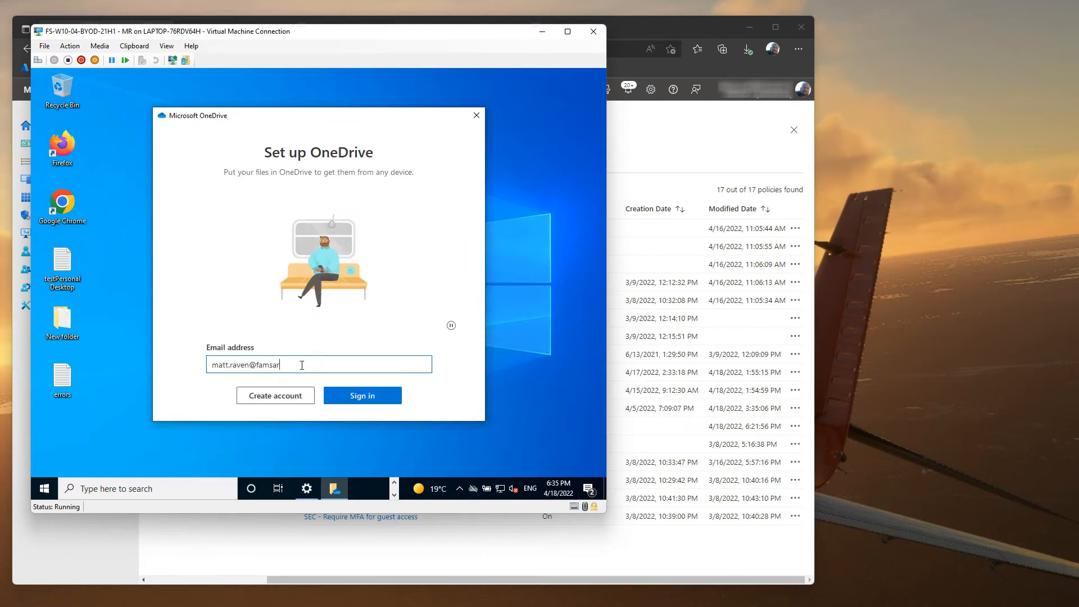
key("Return")
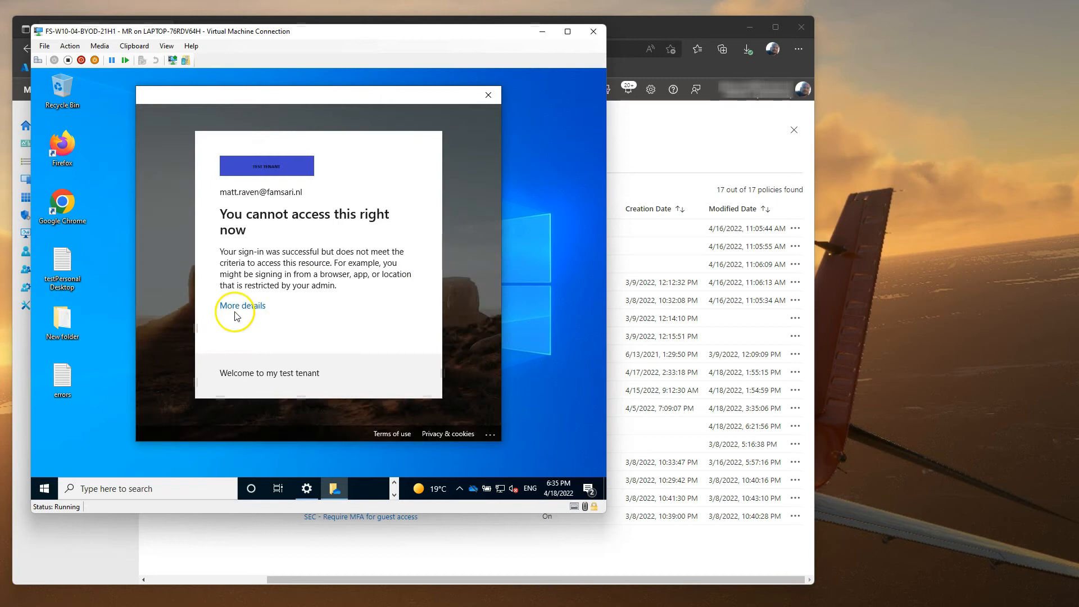
left_click(488, 95)
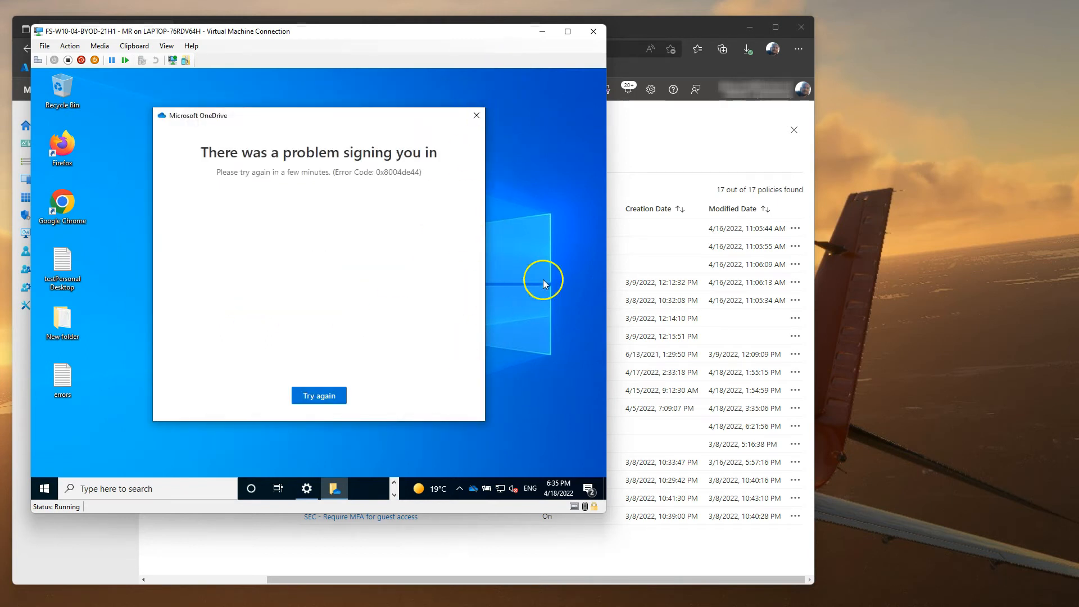
left_click(477, 112)
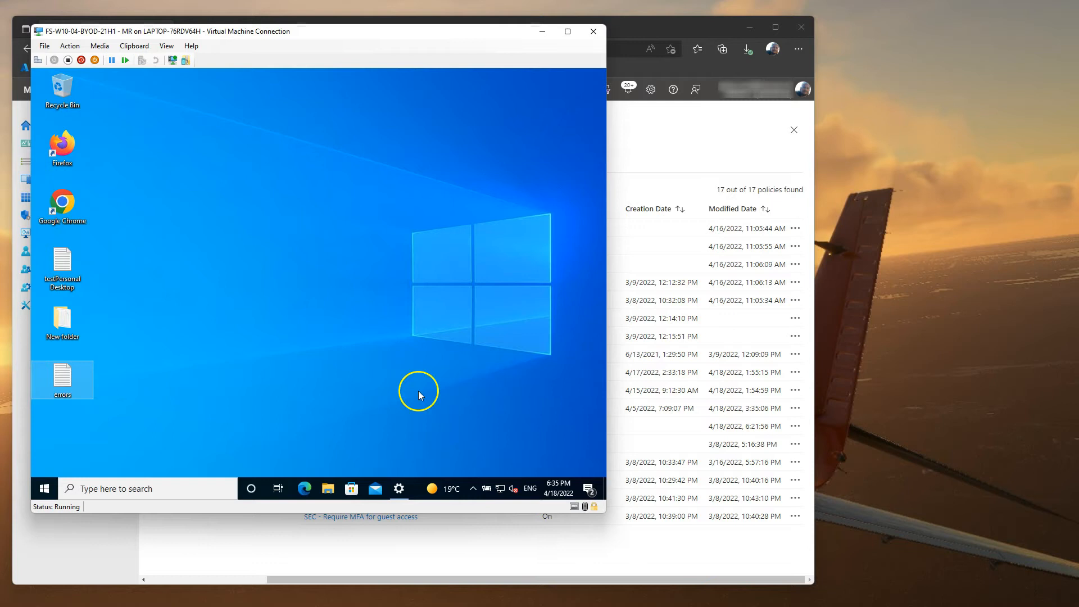
right_click(44, 489)
Step: Shut down the first VM and move the second BYOD VM's window onscreen
mouse_move(112, 460)
left_click(242, 443)
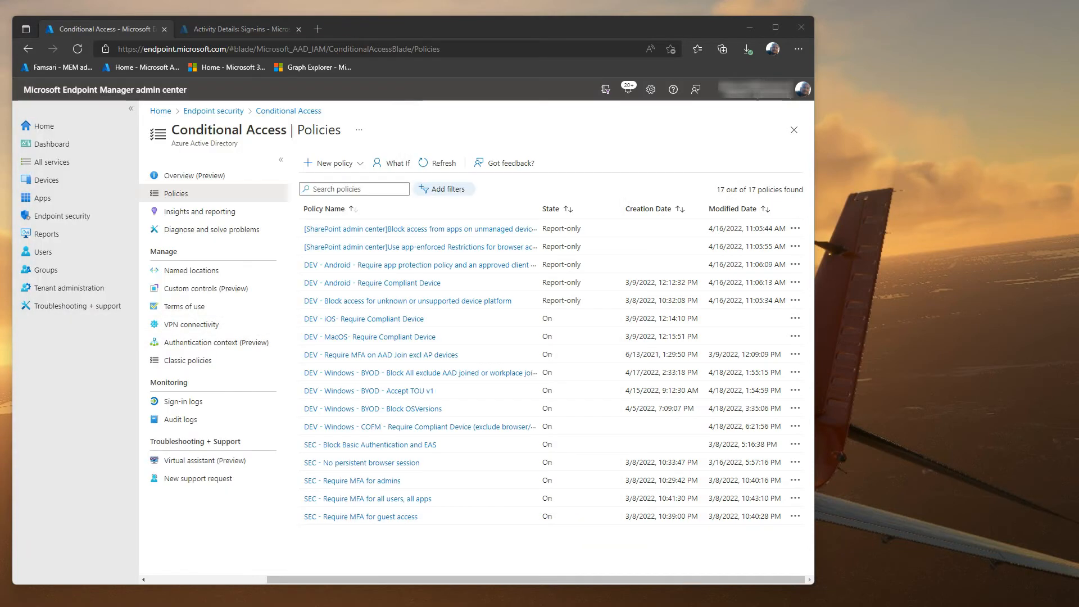
left_click_drag(1078, 73, 529, 70)
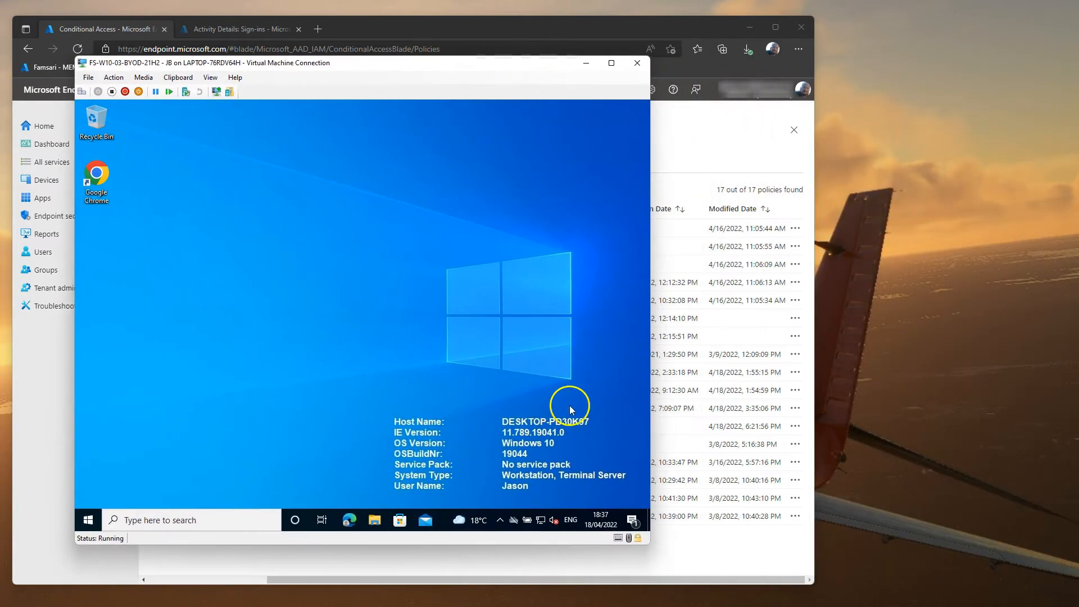
Step: Run winver on the second VM to show 21H2 build 19044.1620, dismissing the password reminder
right_click(88, 520)
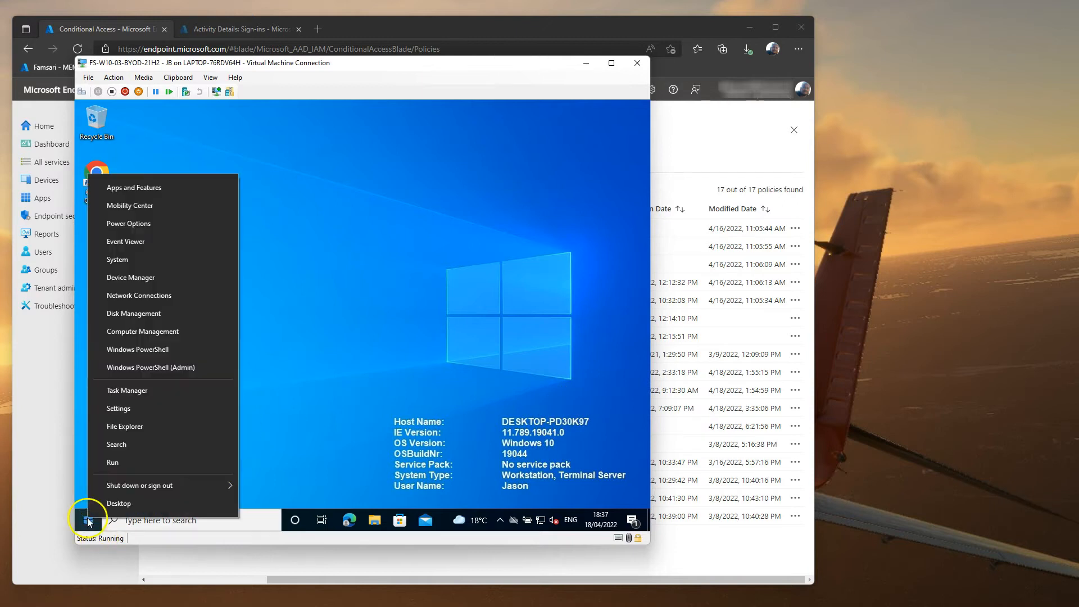
left_click(130, 463)
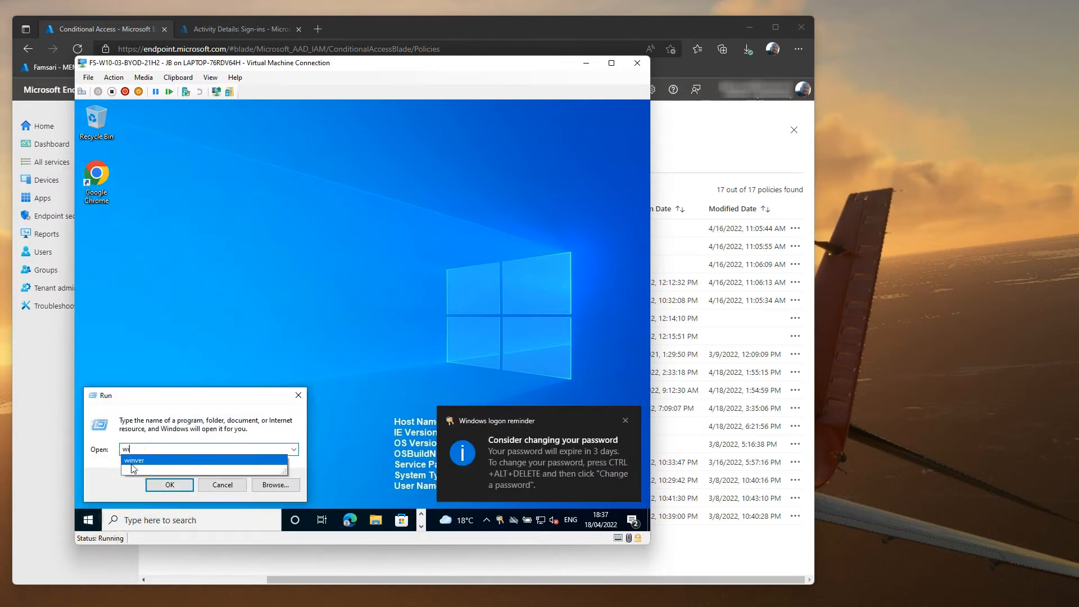
key("Return")
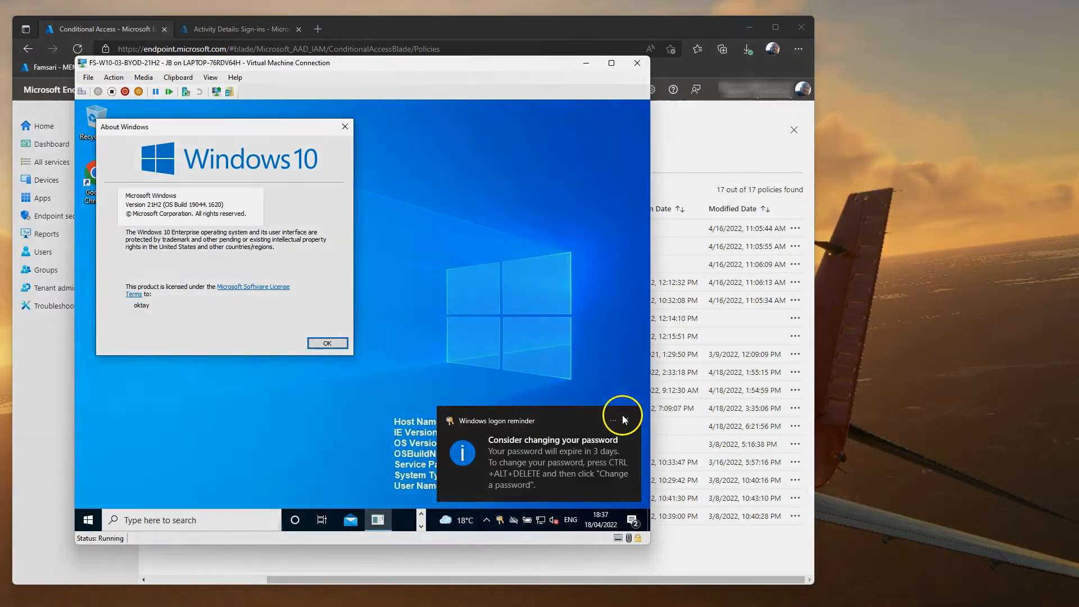
left_click(625, 421)
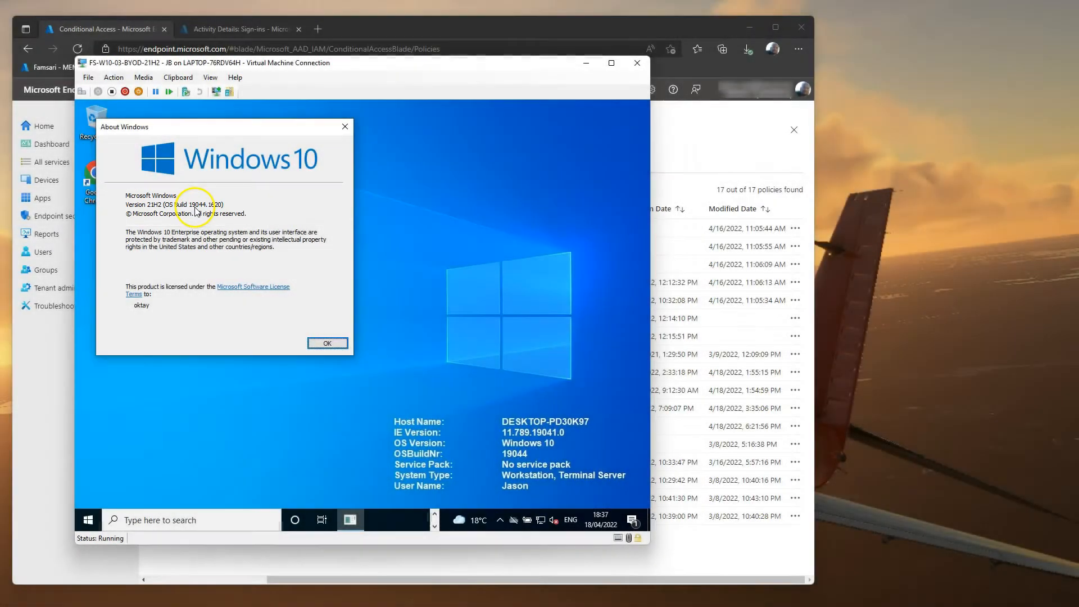
left_click(700, 158)
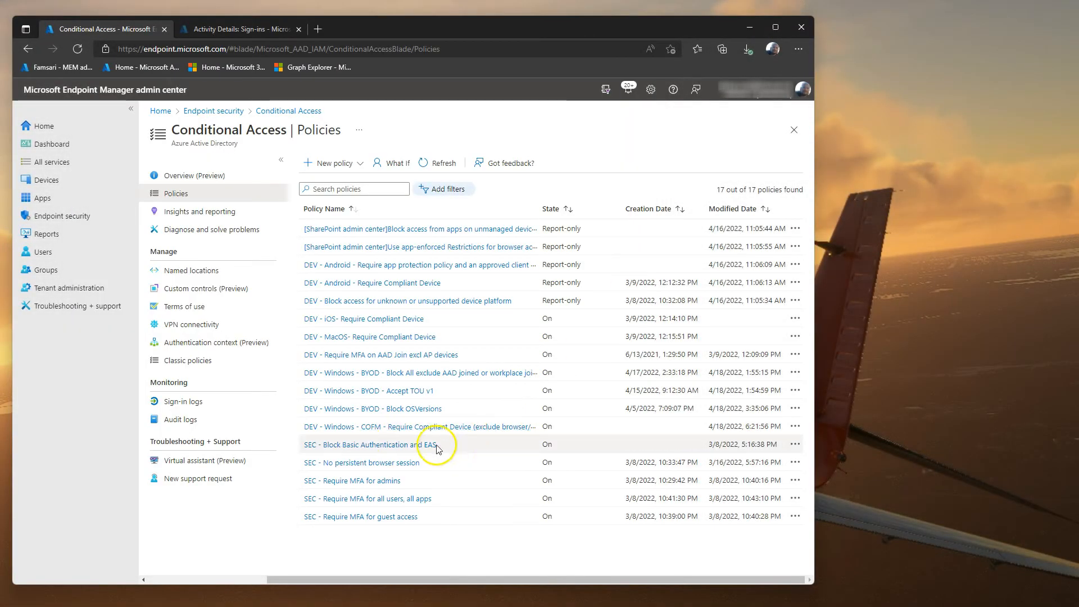
left_click(386, 409)
left_click(189, 381)
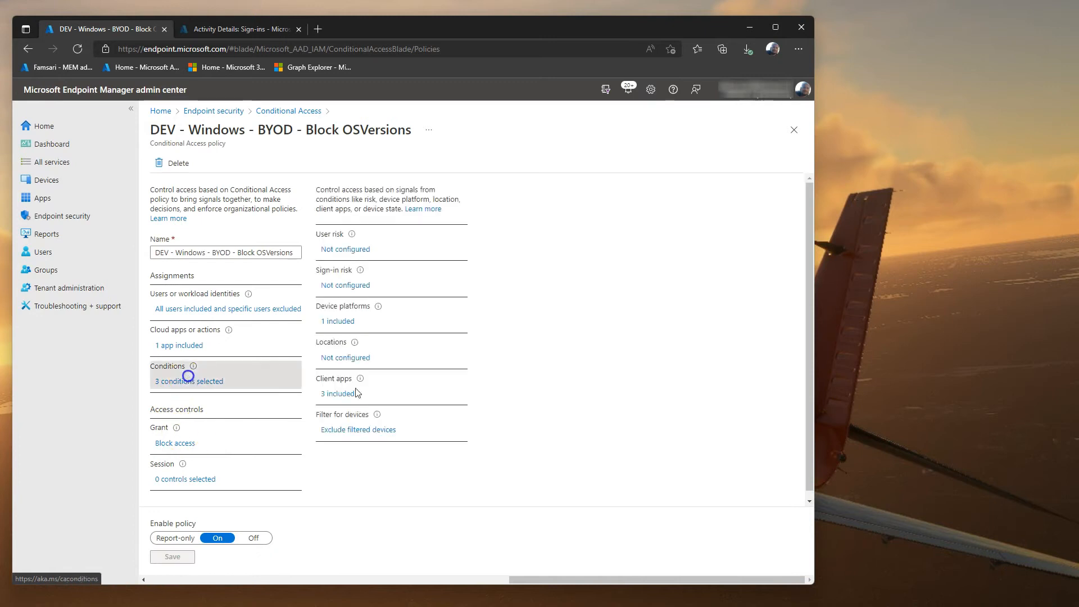
left_click(332, 429)
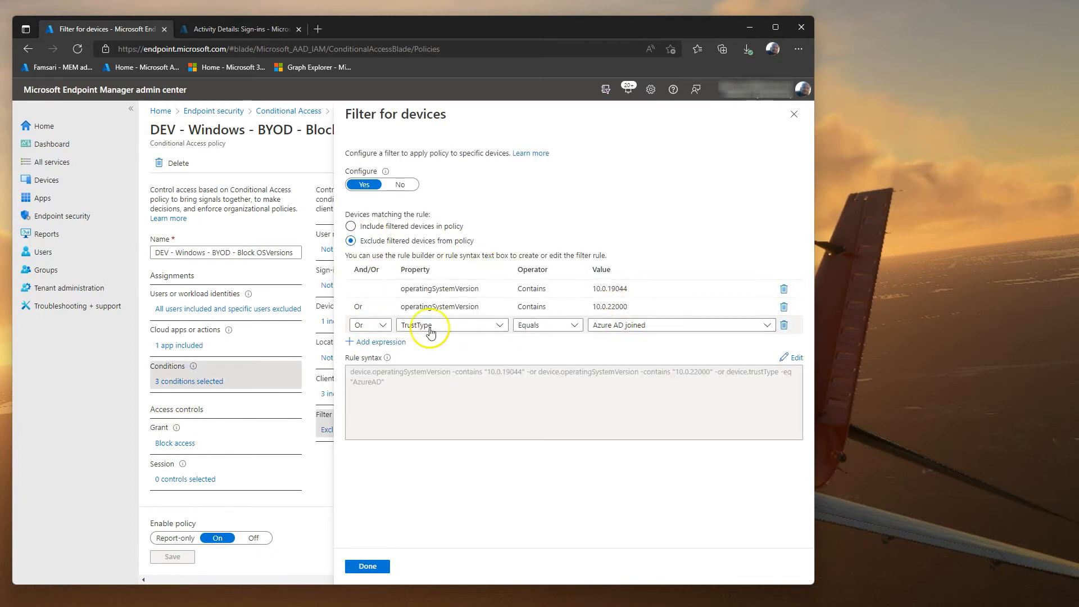
left_click(793, 114)
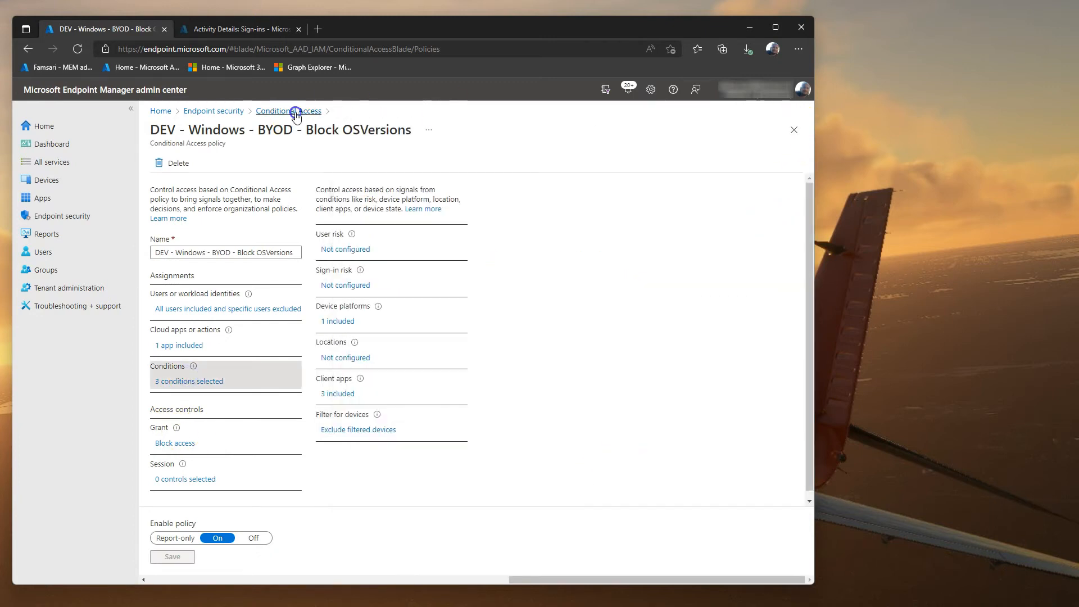
left_click(289, 111)
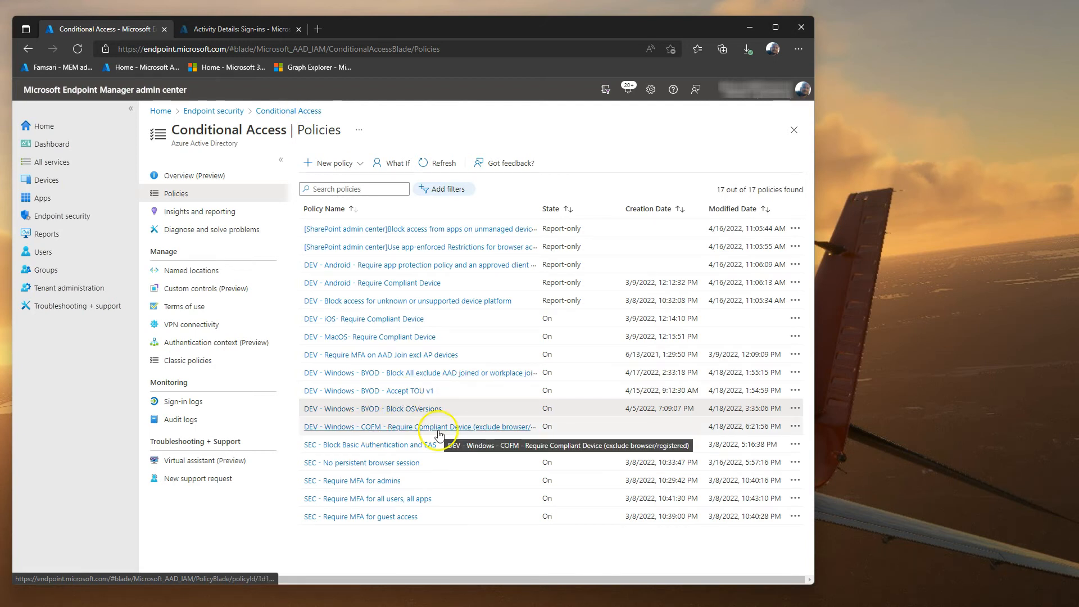
key("alt+Tab")
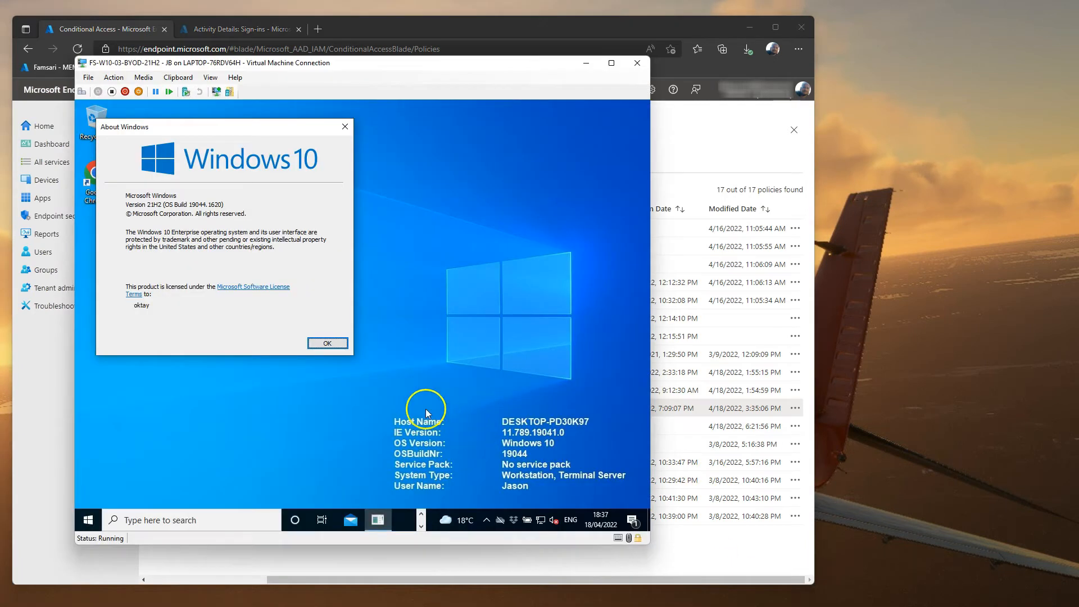
Step: Close winver, launch Teams, and sign in with the work account e-mail and password
left_click(327, 343)
key("super")
type("tea")
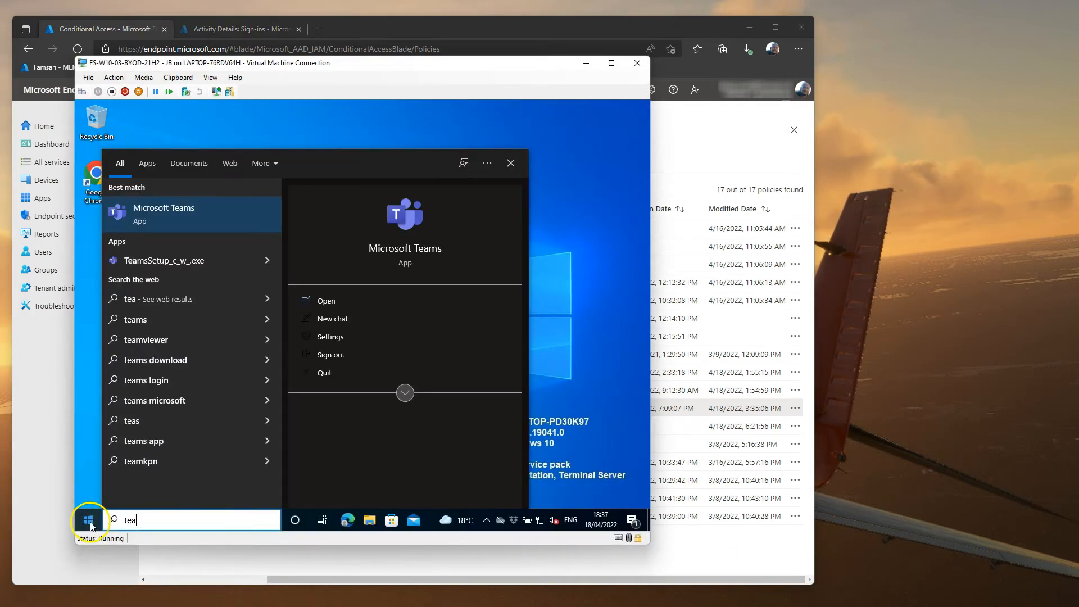
left_click(173, 219)
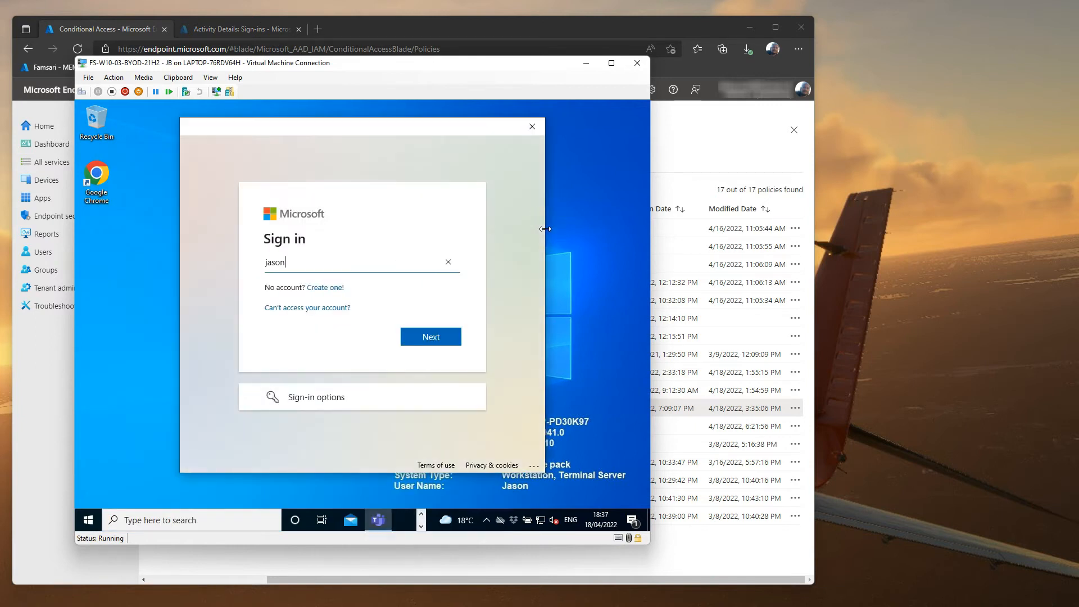
key("Return")
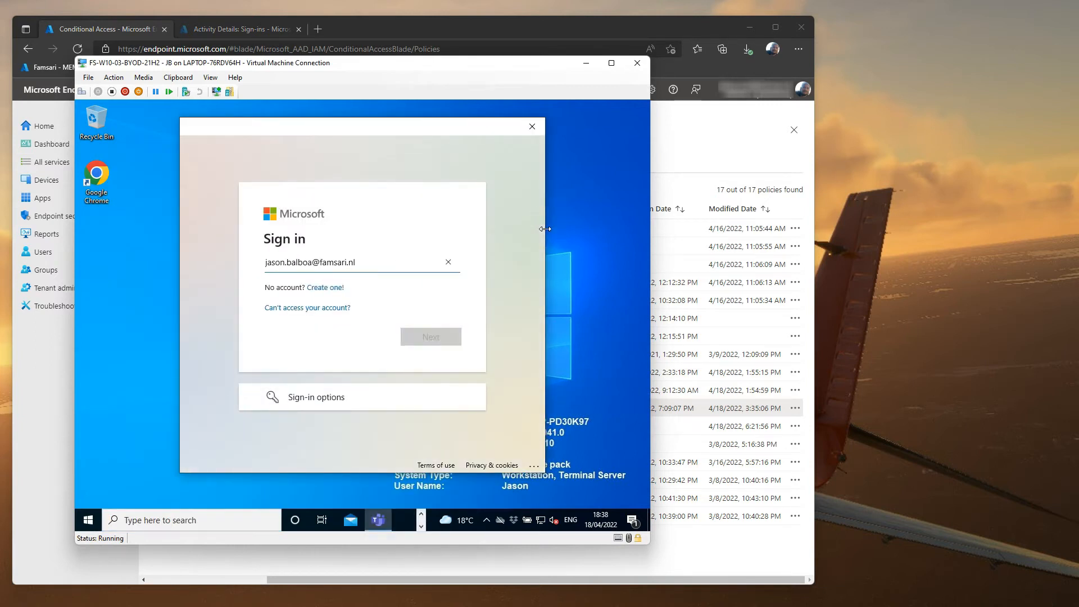
key("Return")
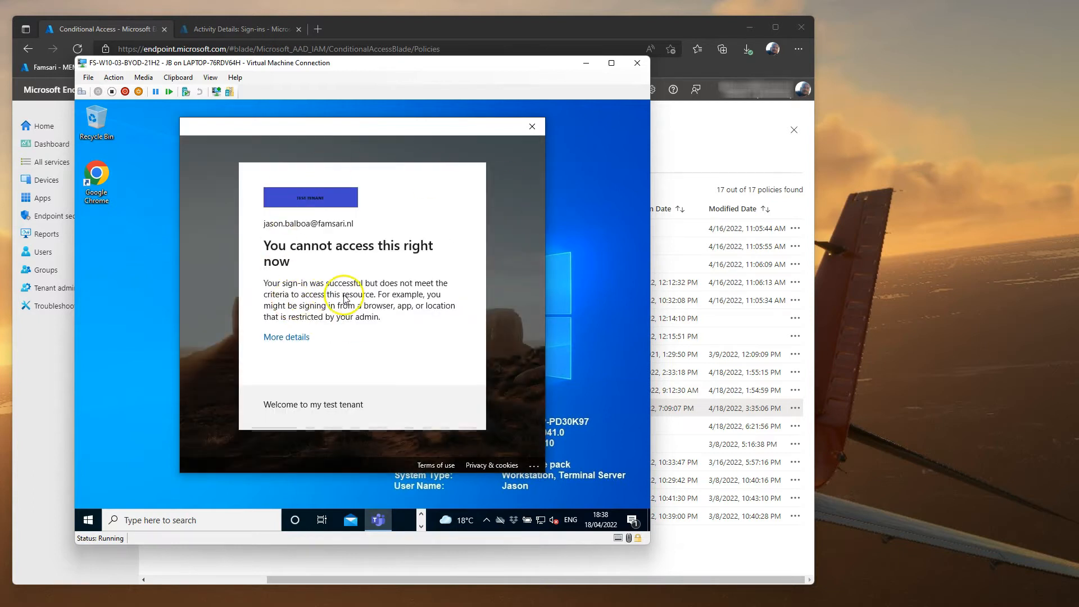
Step: Paste the error 53003 details into a new desktop 'errors' text file and close the error windows
left_click(290, 336)
scroll(354, 361, "down", 4)
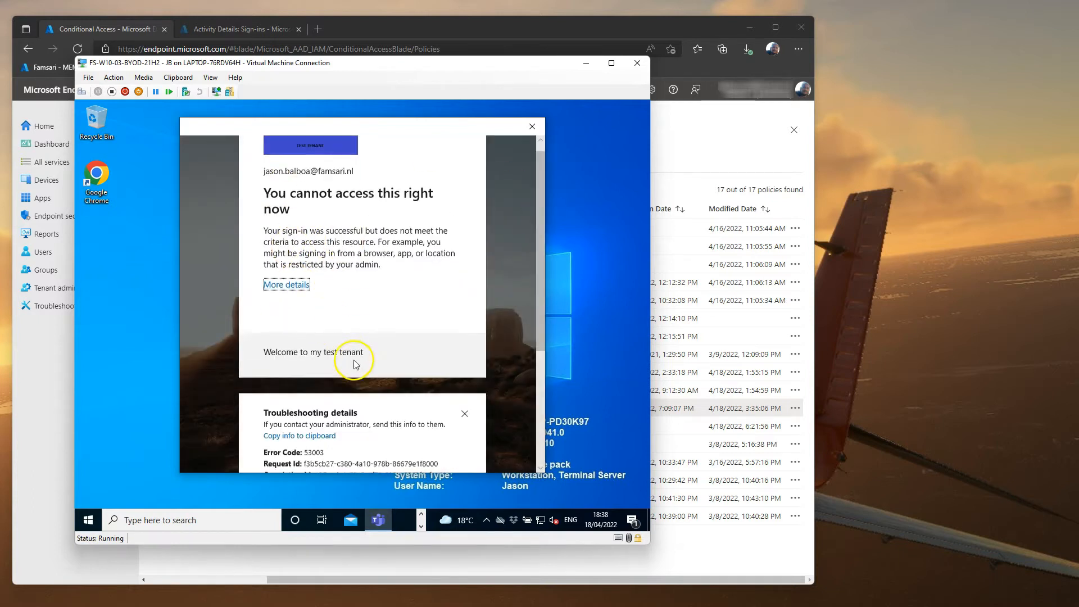
left_click(315, 264)
right_click(112, 238)
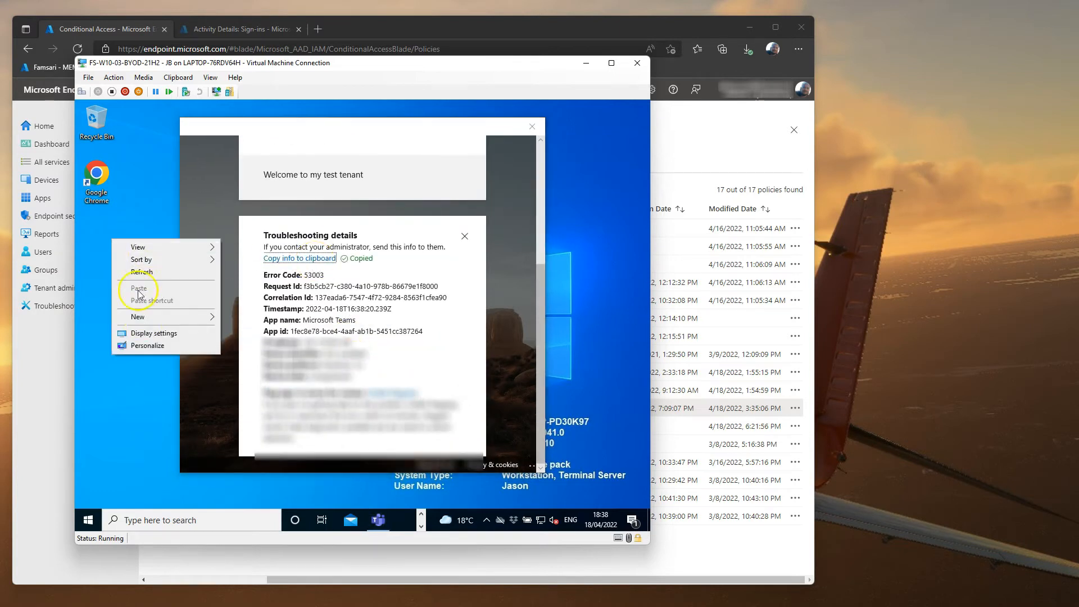
mouse_move(138, 316)
left_click(256, 433)
type("errors")
key("Return")
key("Return")
key("ctrl+v")
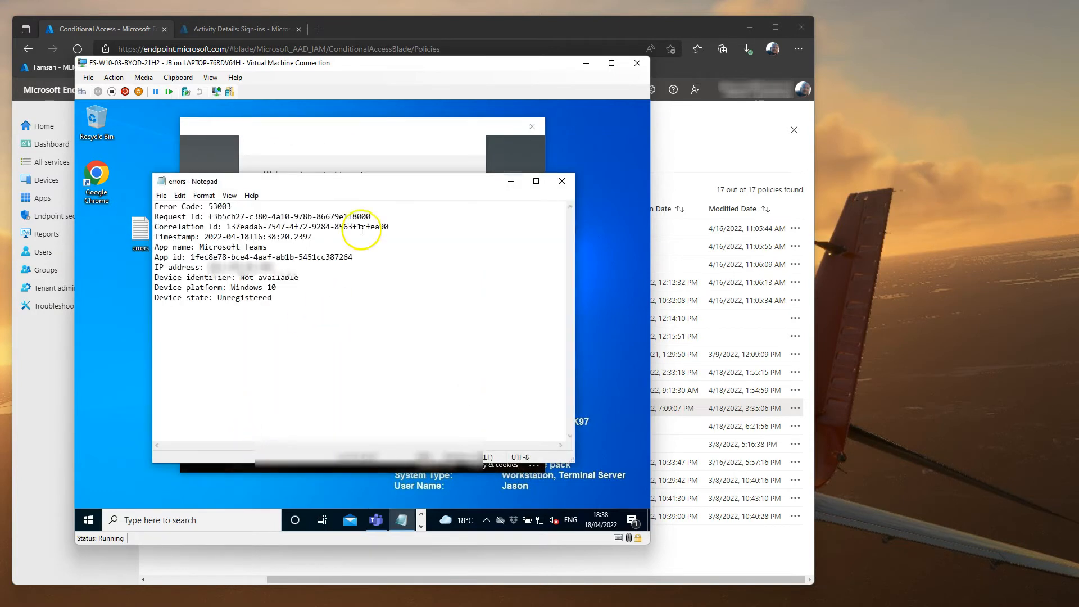
left_click(511, 181)
left_click(532, 127)
left_click(465, 109)
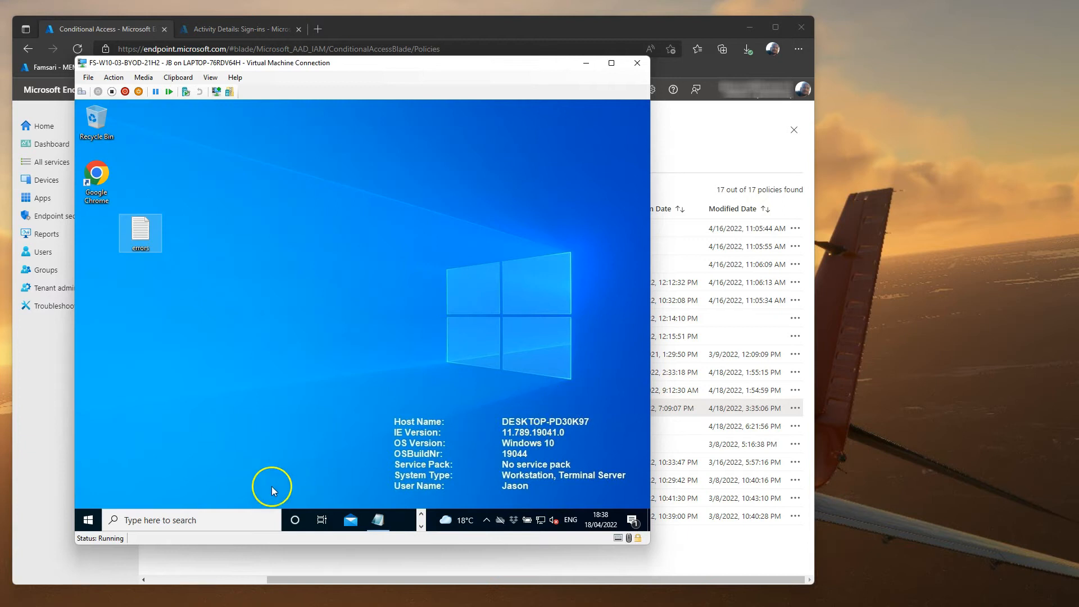
Step: Connect the work account under Settings > Accounts > Access work or school
right_click(83, 519)
left_click(143, 411)
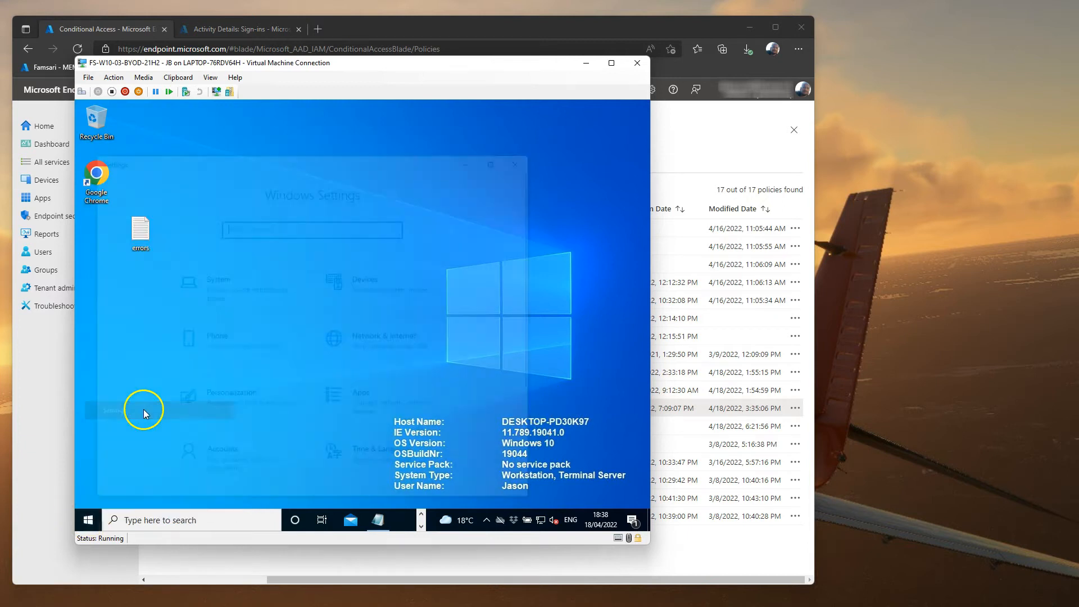
left_click(247, 455)
left_click(256, 360)
left_click(318, 278)
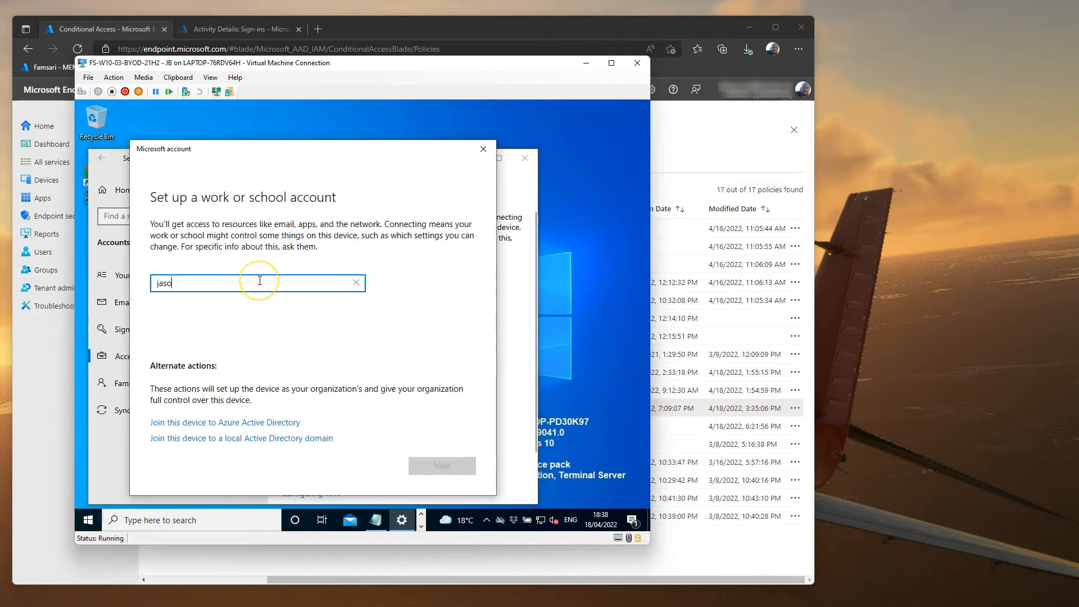
key("Return")
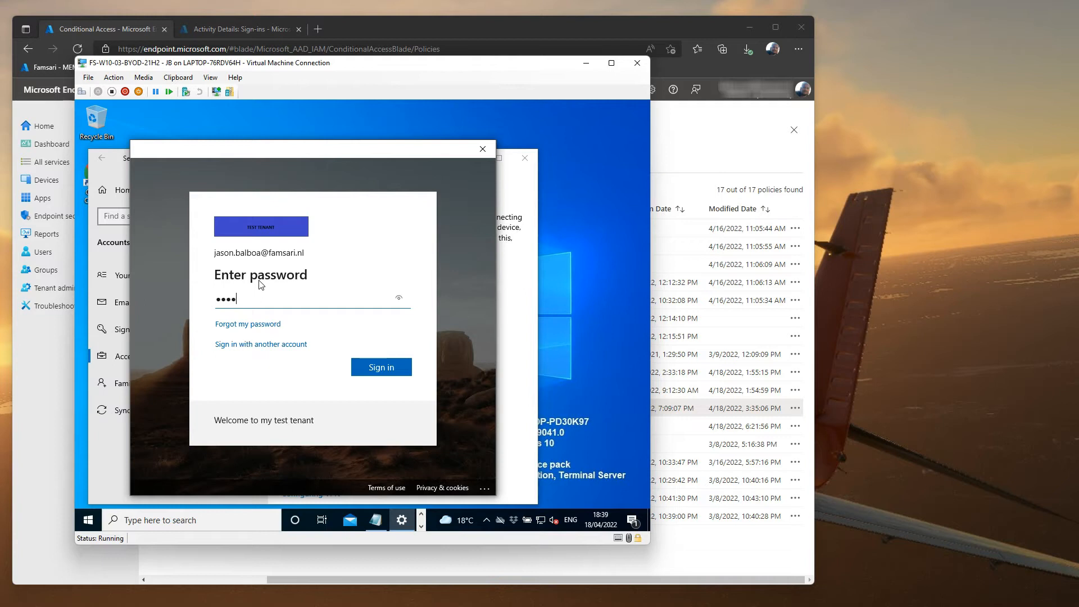
key("Return")
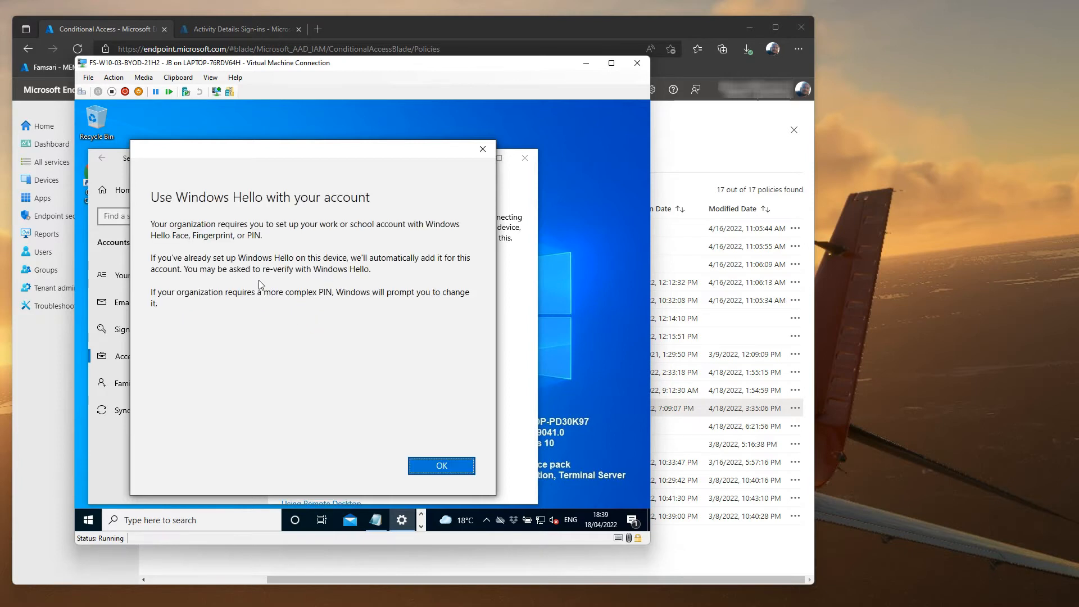
left_click(448, 471)
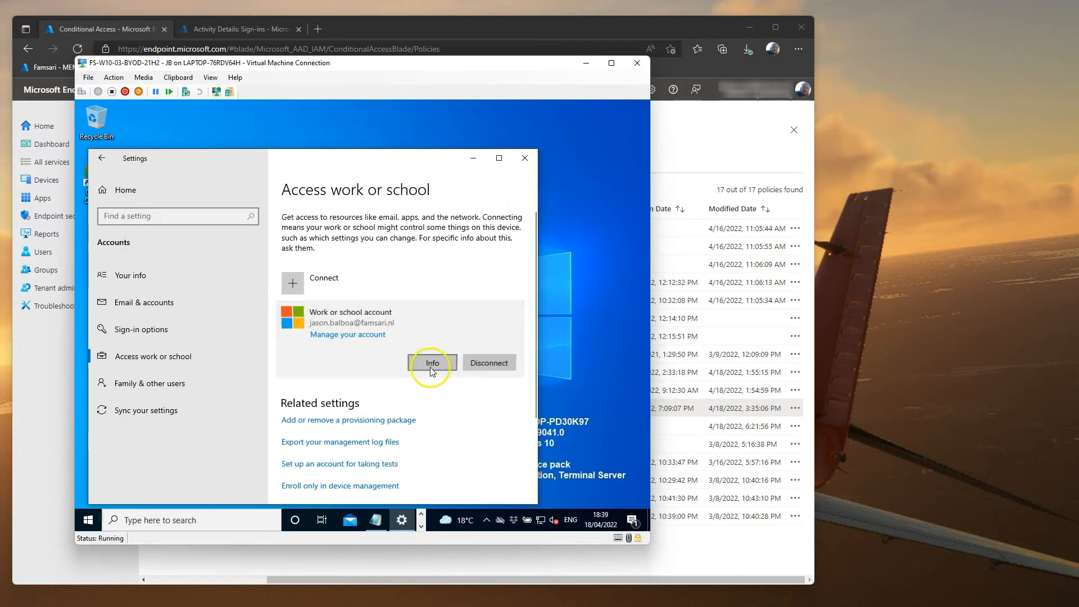
Step: Sync the device from the work account's management info and close Settings
left_click(431, 365)
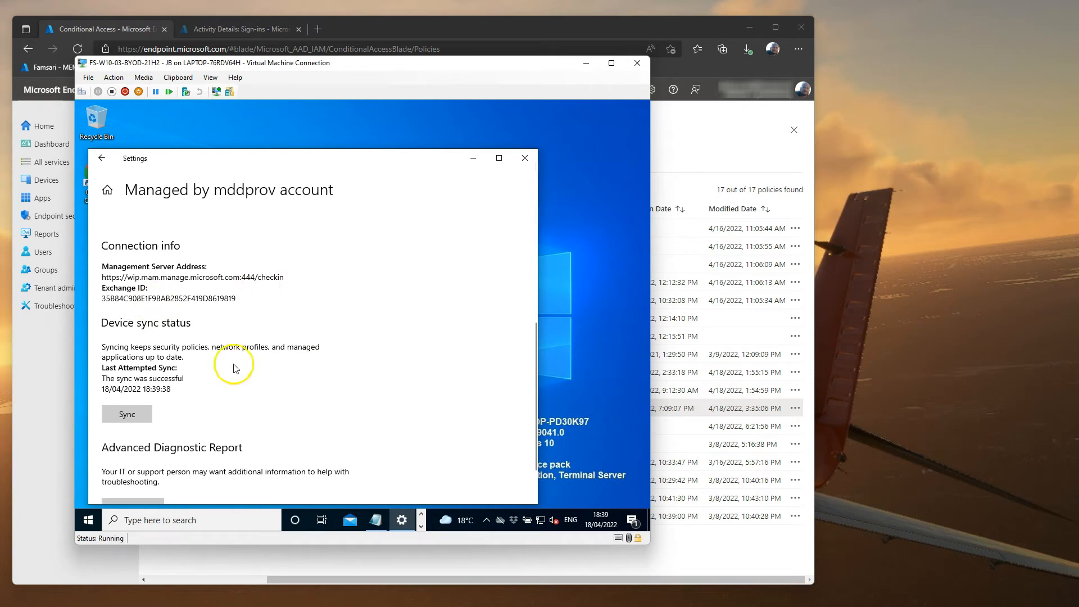
left_click(127, 414)
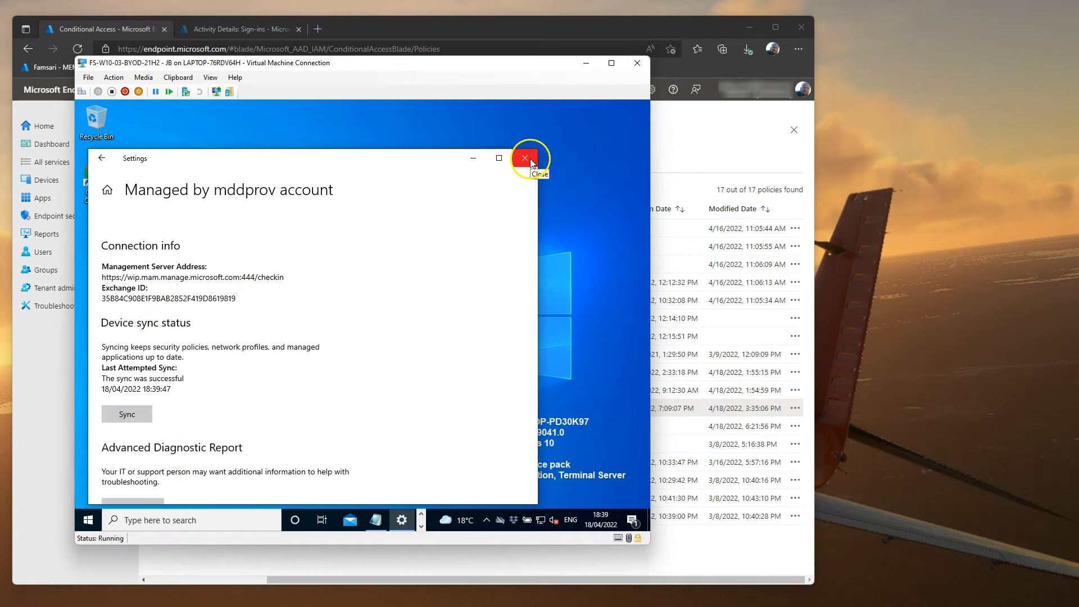
left_click(525, 158)
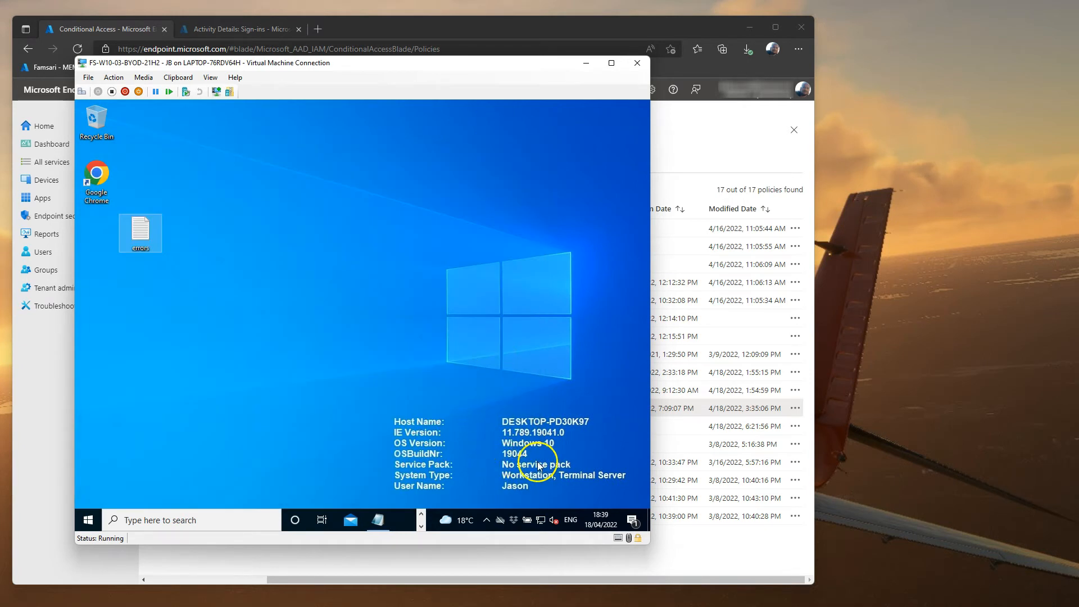
left_click(89, 520)
Step: Launch Teams from Start and sign in with the work account
type("tea")
left_click(193, 212)
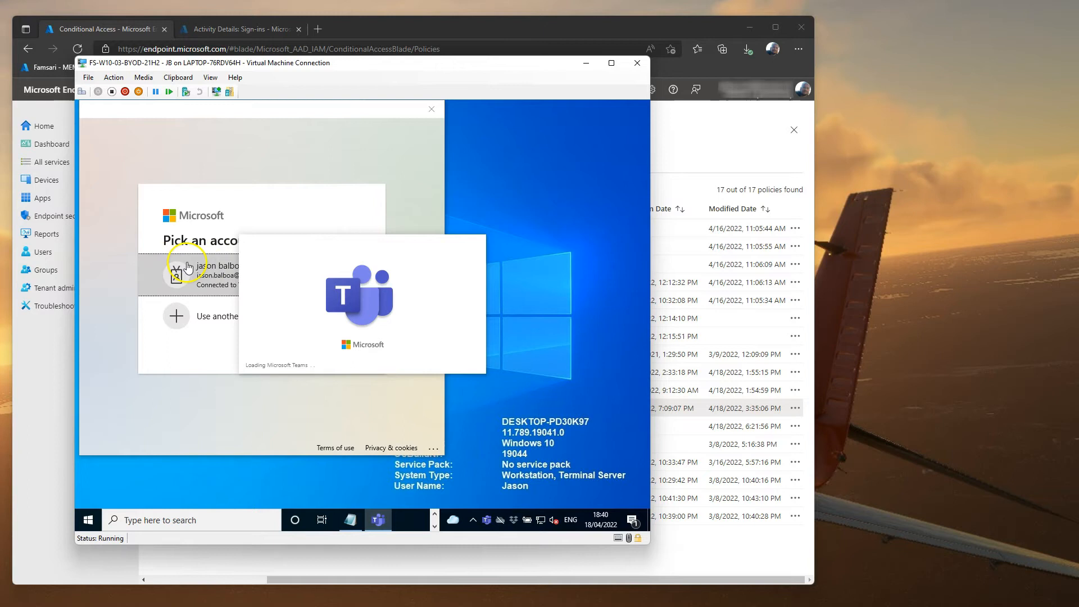
left_click(202, 278)
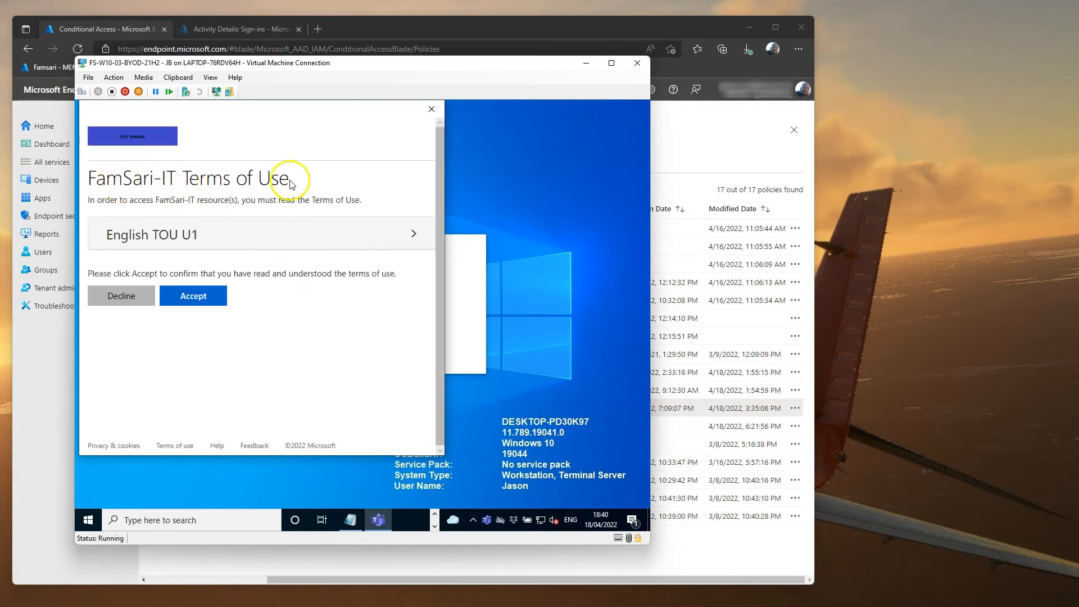
Step: Check the DEV - Windows - BYOD - Accept TOU v1 policy, then expand and accept the English TOU U1 terms
left_click(719, 141)
left_click(374, 392)
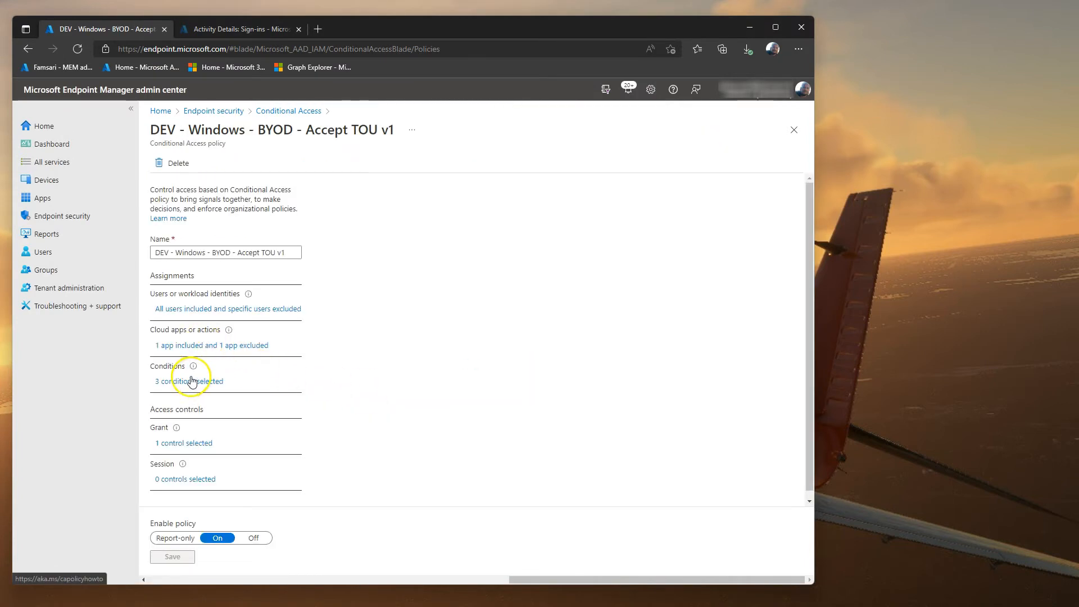
left_click(281, 112)
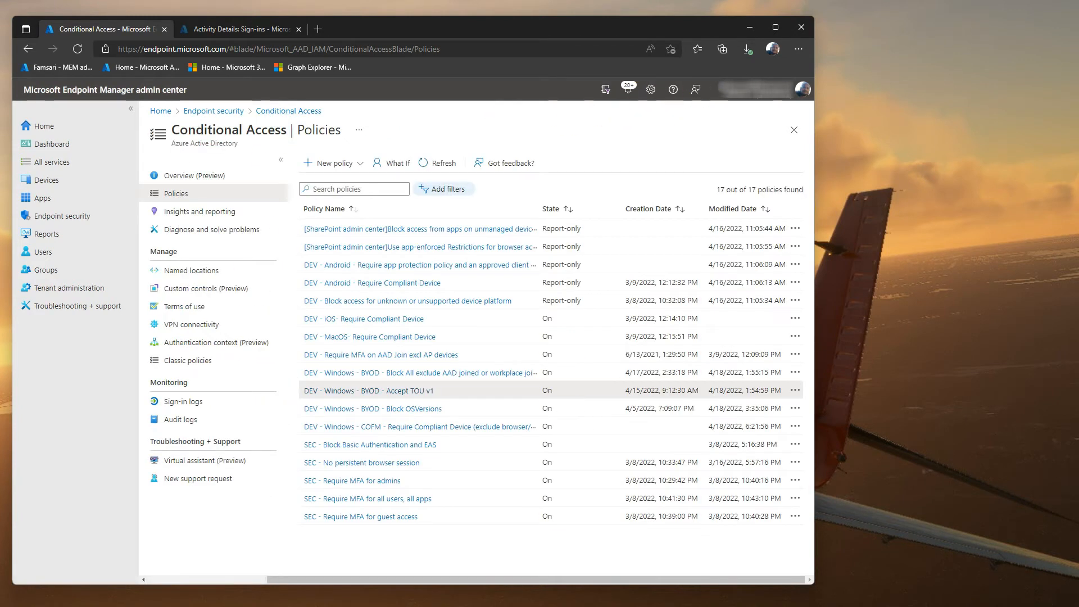
key("alt+Tab")
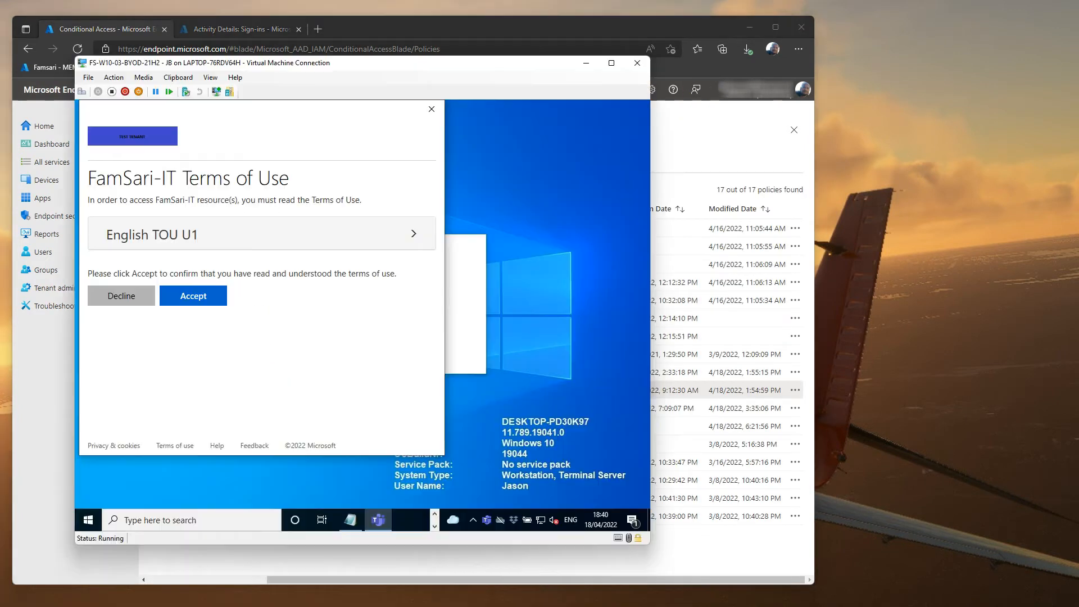
left_click(254, 235)
left_click_drag(437, 209, 419, 405)
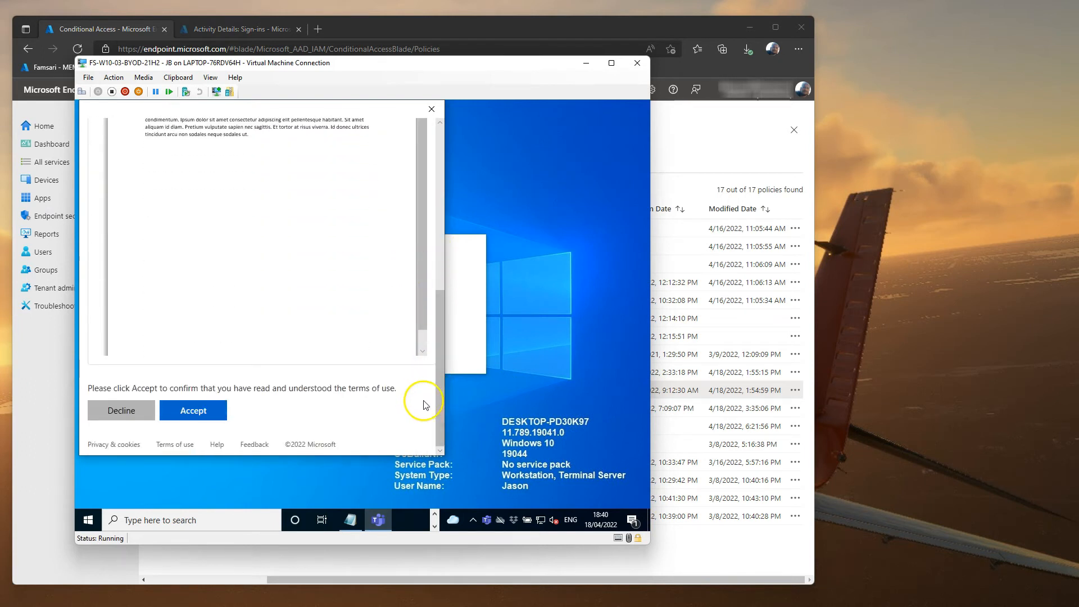
left_click(202, 415)
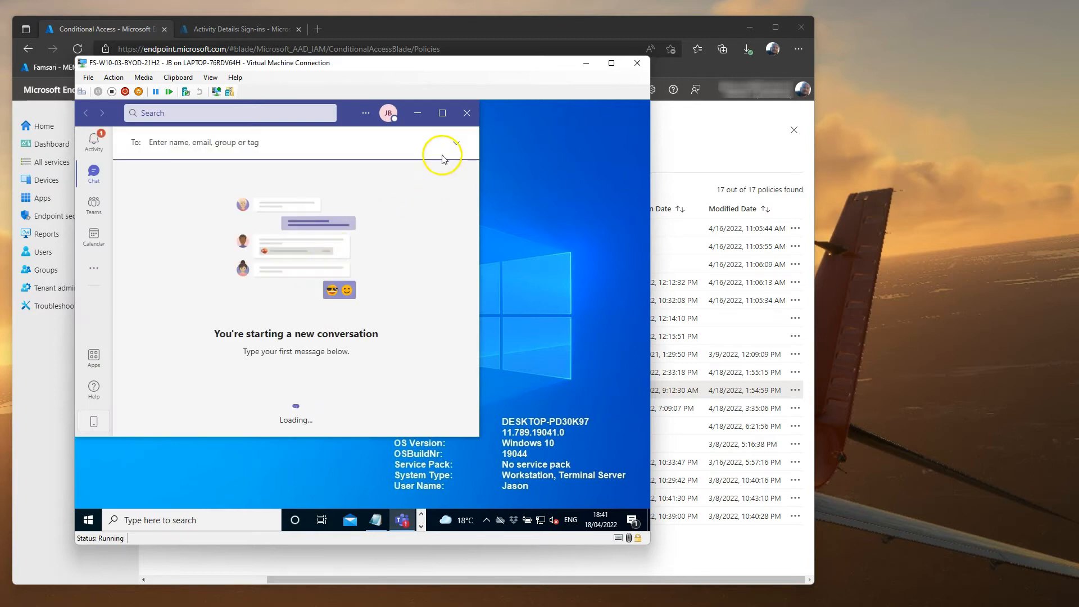
Step: Maximize Teams, open Chat, and dismiss the Teams tip
left_click(442, 113)
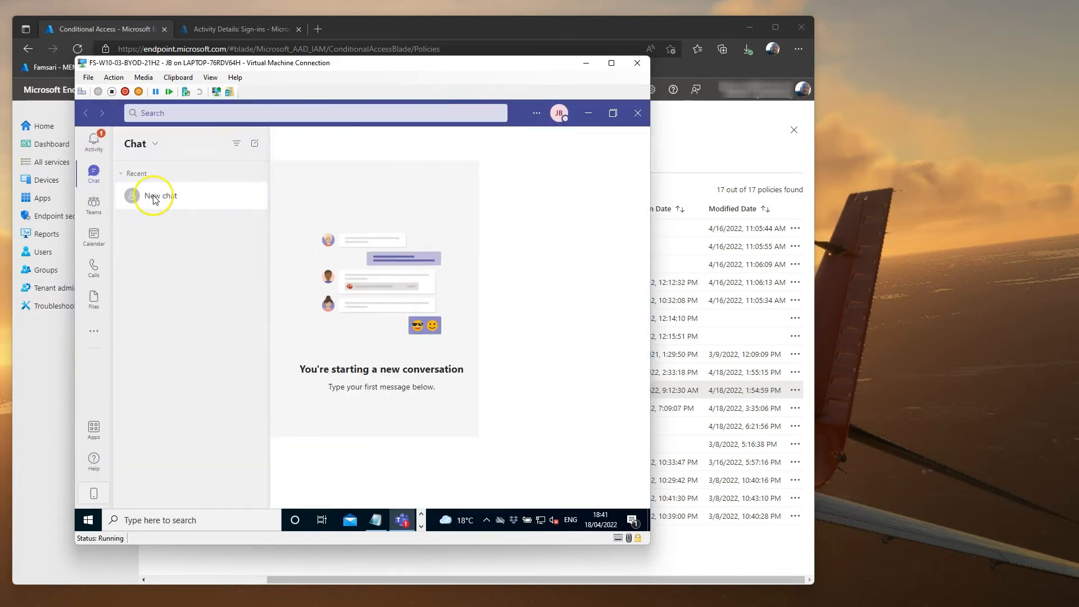
left_click(94, 177)
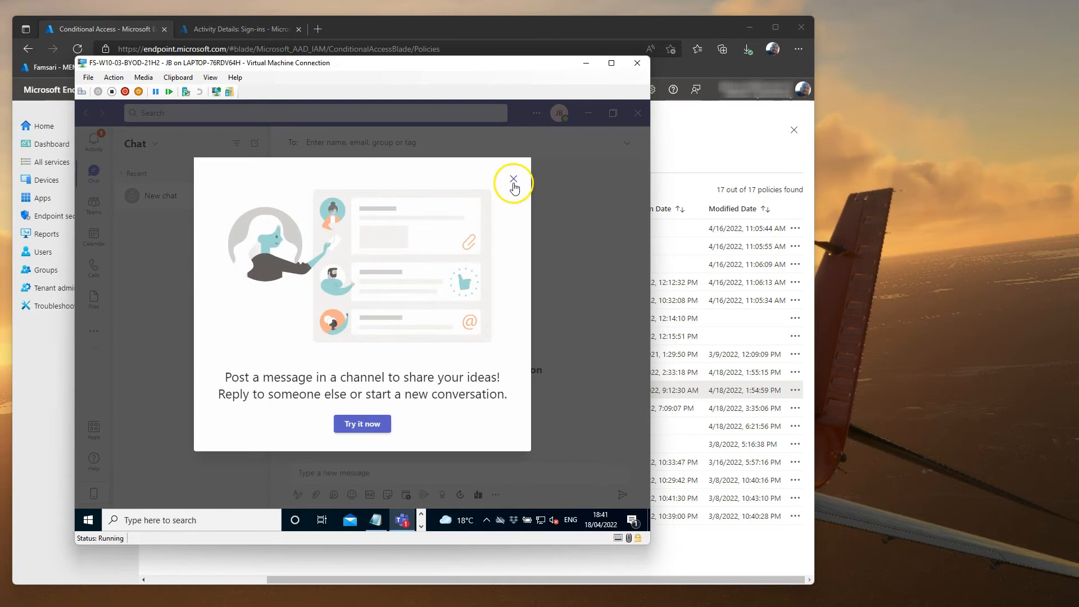
left_click(514, 181)
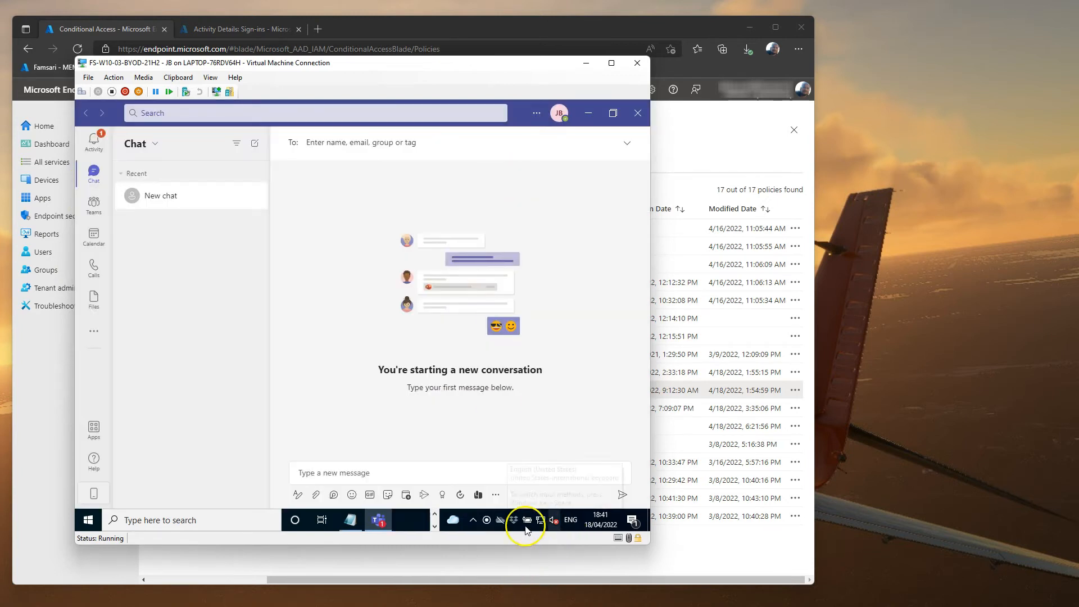
Step: Sign in to OneDrive with the work e-mail and keep the existing OneDrive folder
left_click(499, 523)
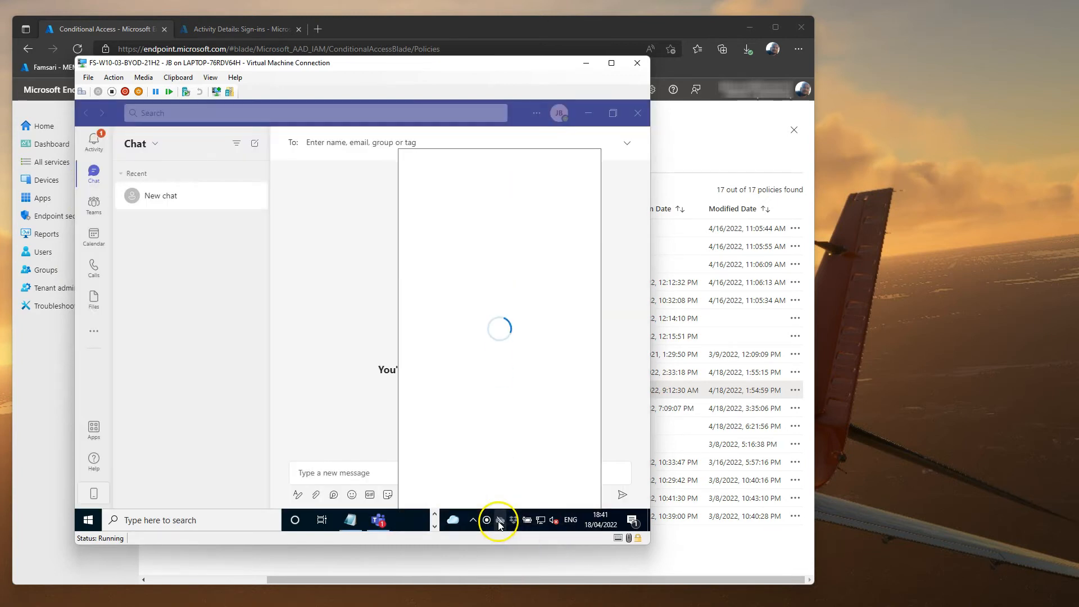
left_click(499, 302)
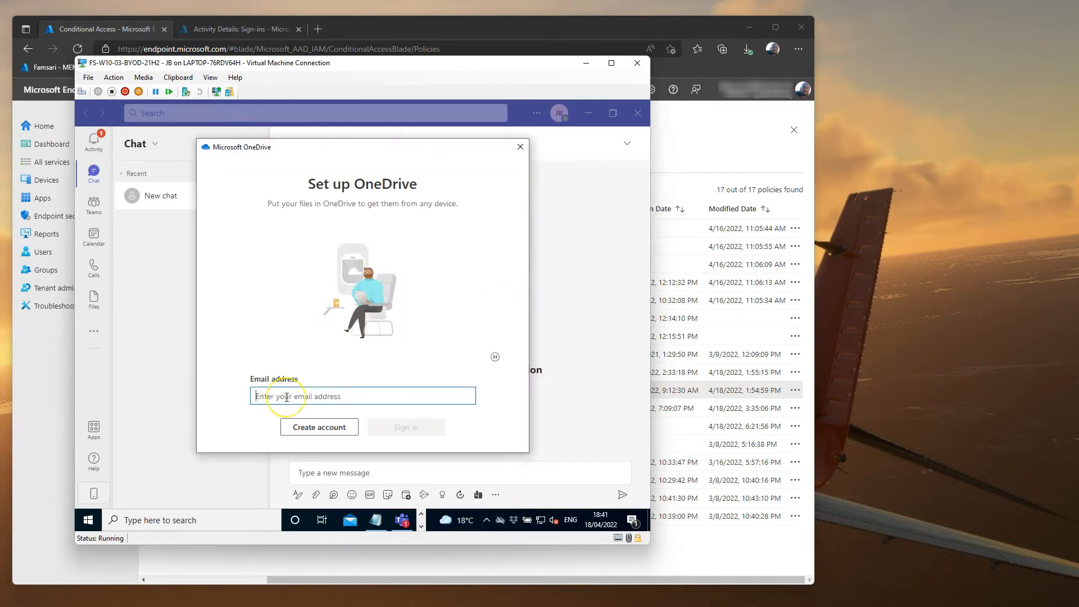
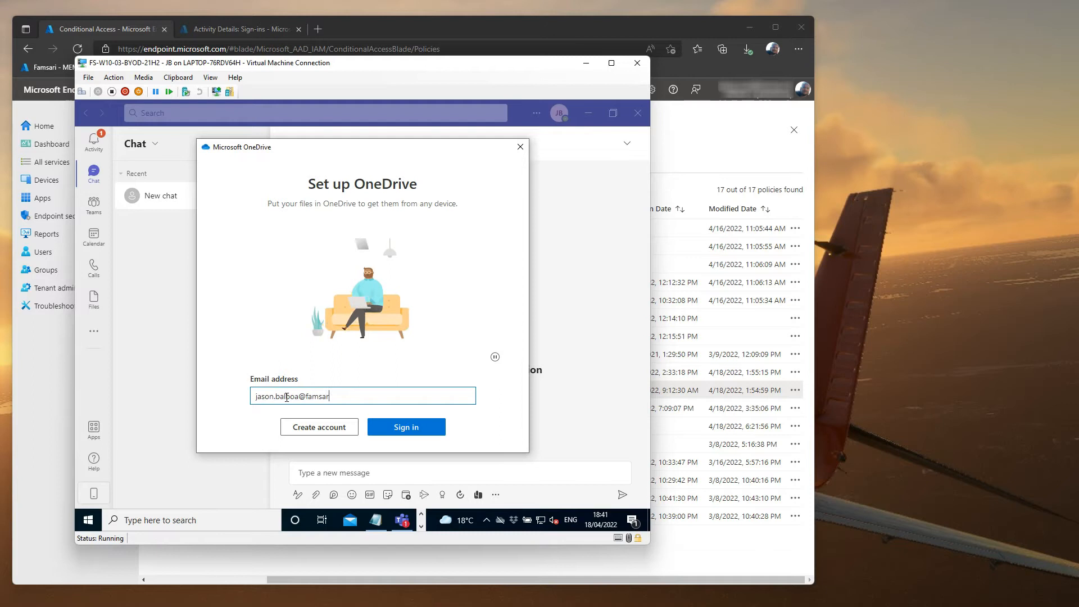
key("Return")
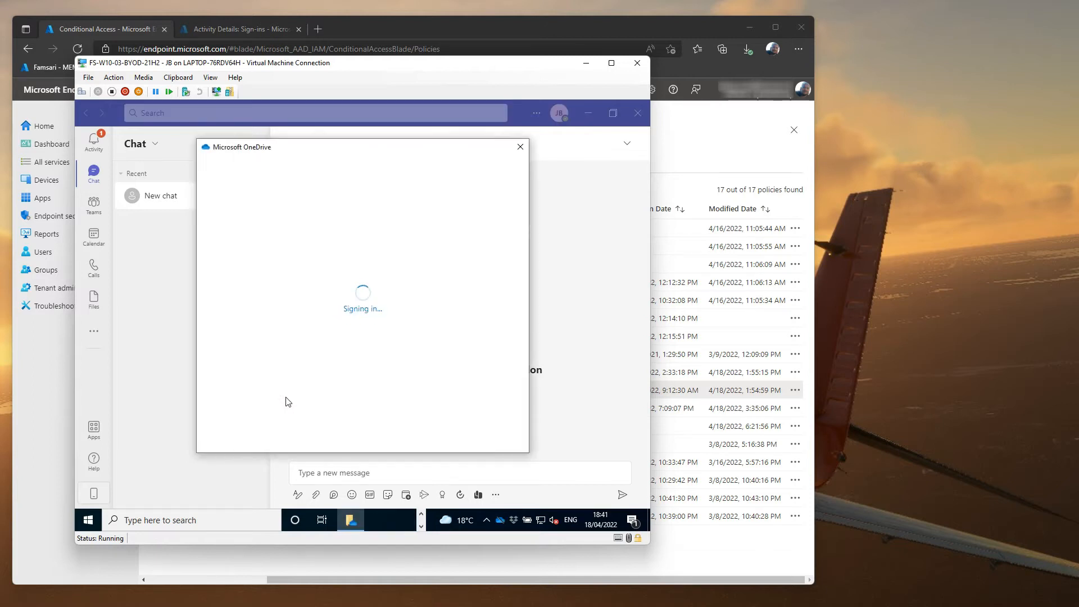
left_click(489, 427)
left_click(427, 362)
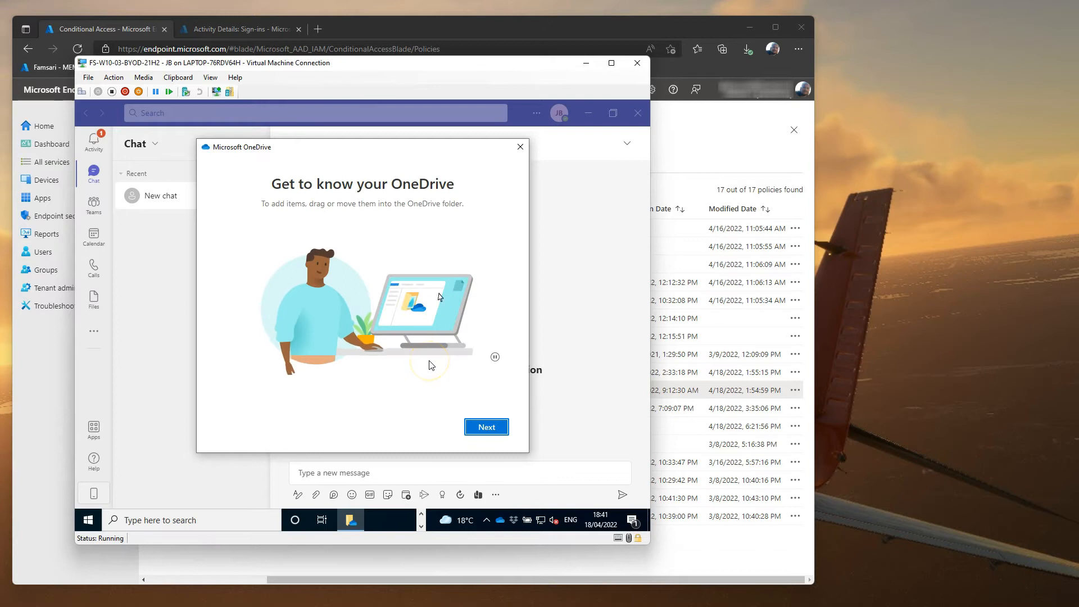
left_click(488, 428)
Step: Finish OneDrive setup and browse the synced Go to Market Plan folder
left_click(494, 433)
left_click(494, 434)
left_click(495, 434)
left_click(494, 433)
left_click(624, 421)
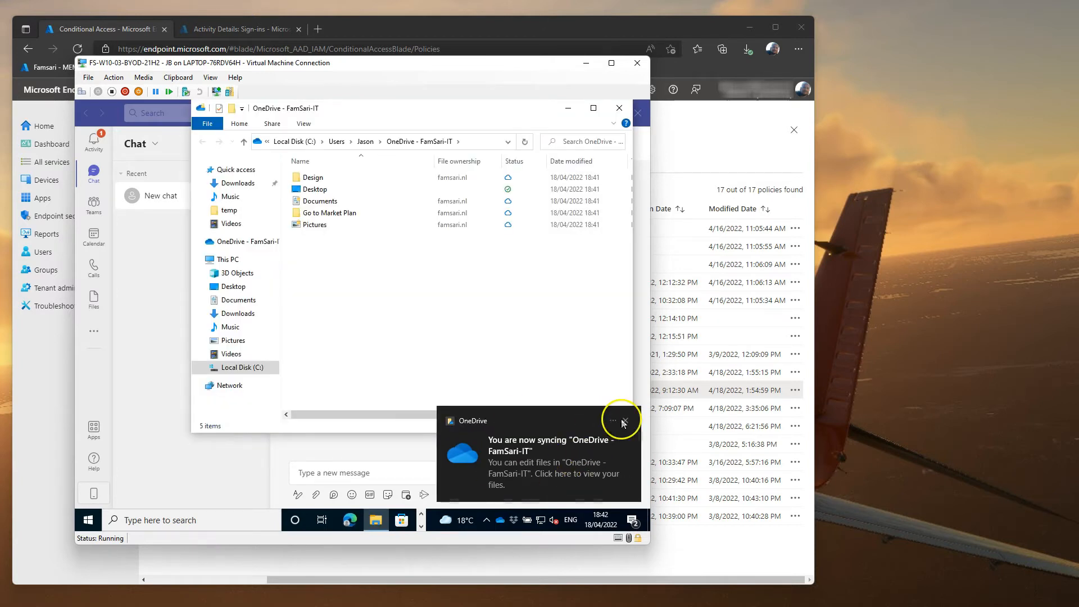
double_click(326, 213)
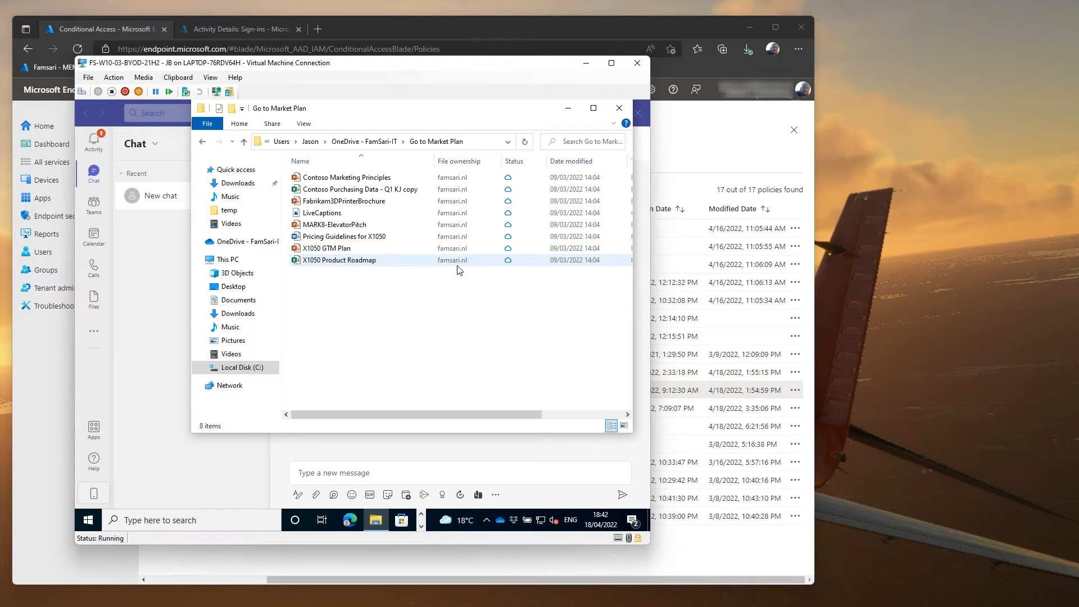
left_click(618, 110)
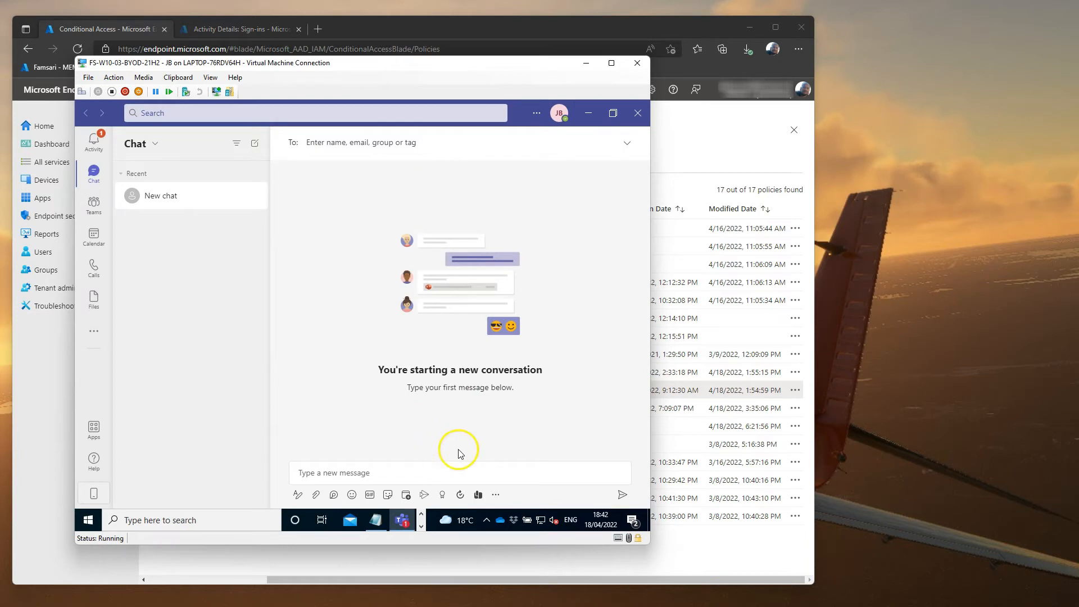
Step: Close Teams, shut down the Windows 10 VM, and bring the Windows 11 VM window onscreen
left_click(637, 113)
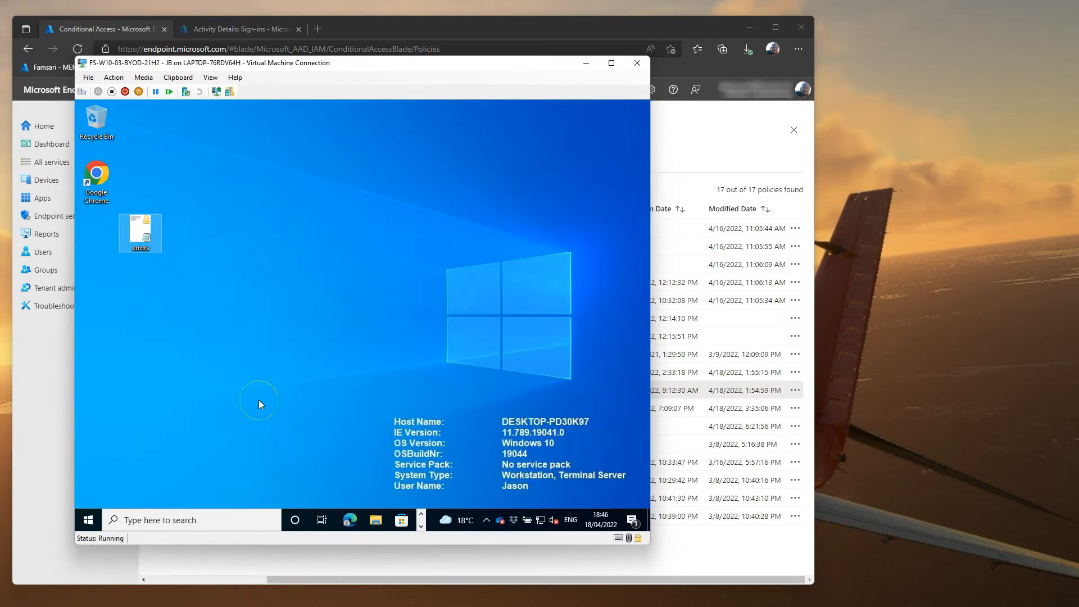
right_click(89, 520)
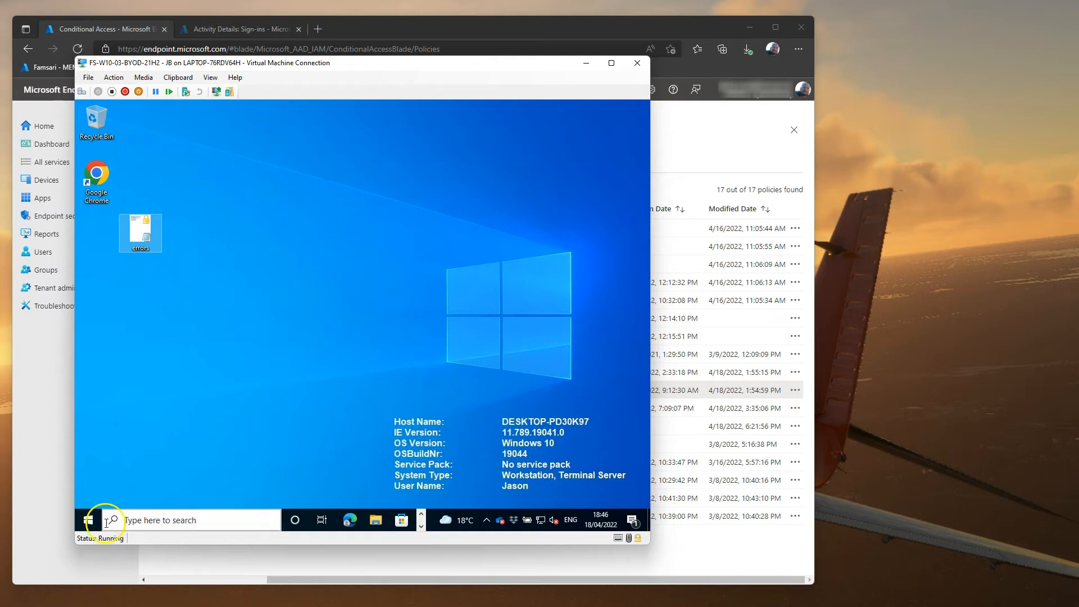
mouse_move(144, 489)
left_click(278, 475)
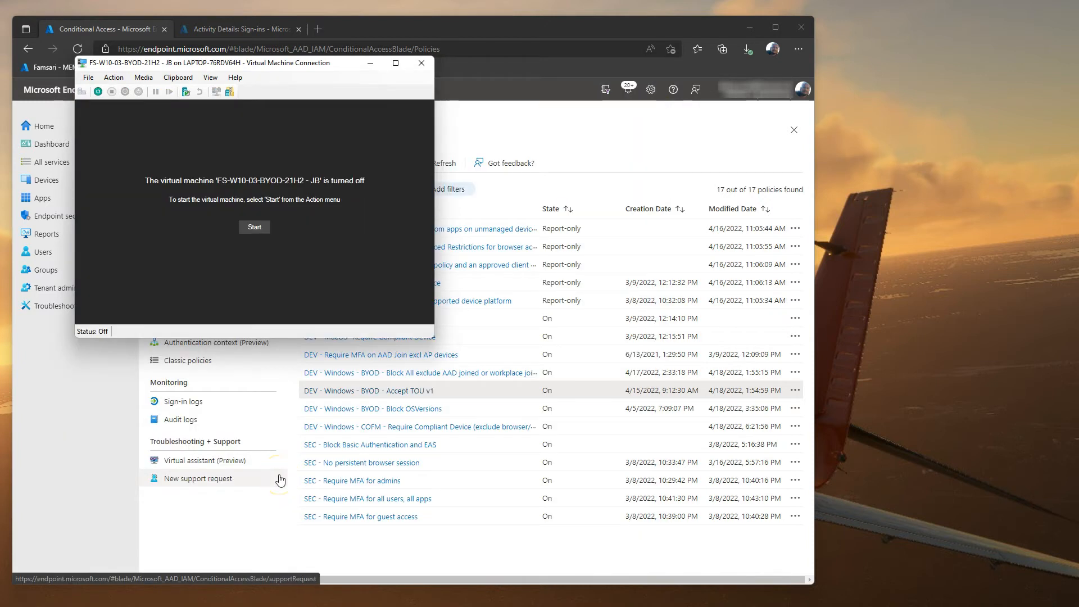
left_click(421, 63)
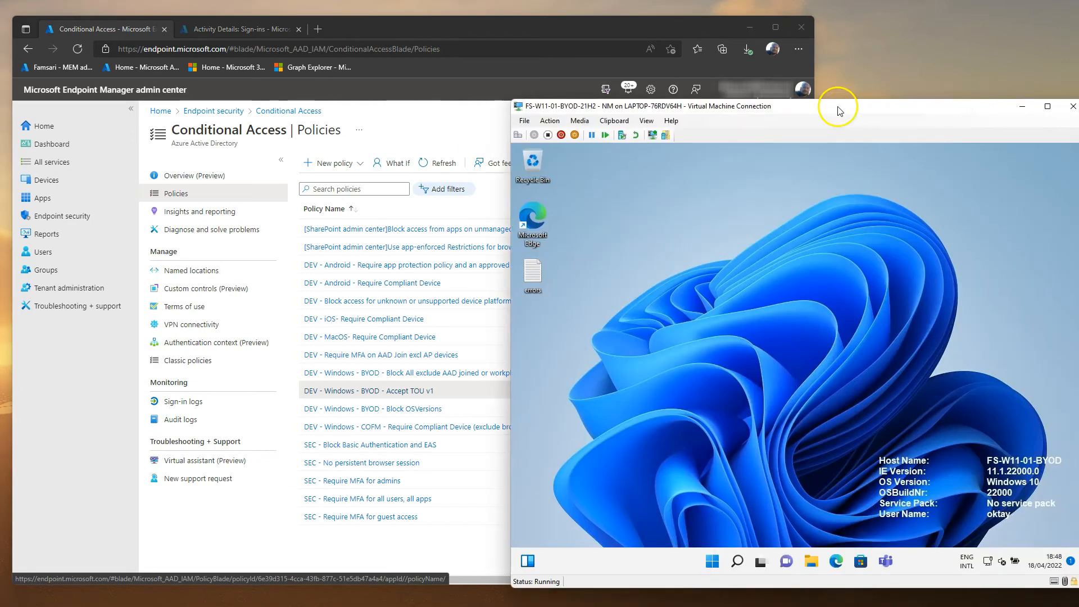
left_click_drag(835, 109, 537, 48)
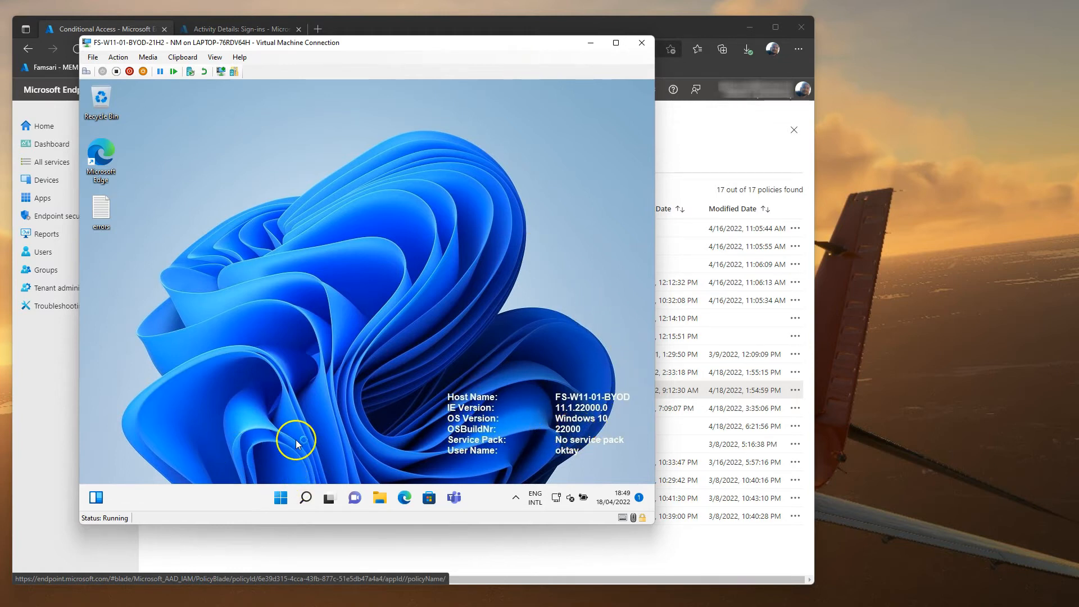
Step: Use winver to confirm the VM runs Windows 11 21H2 build 22000.556, then return to the Conditional Access policies
right_click(284, 506)
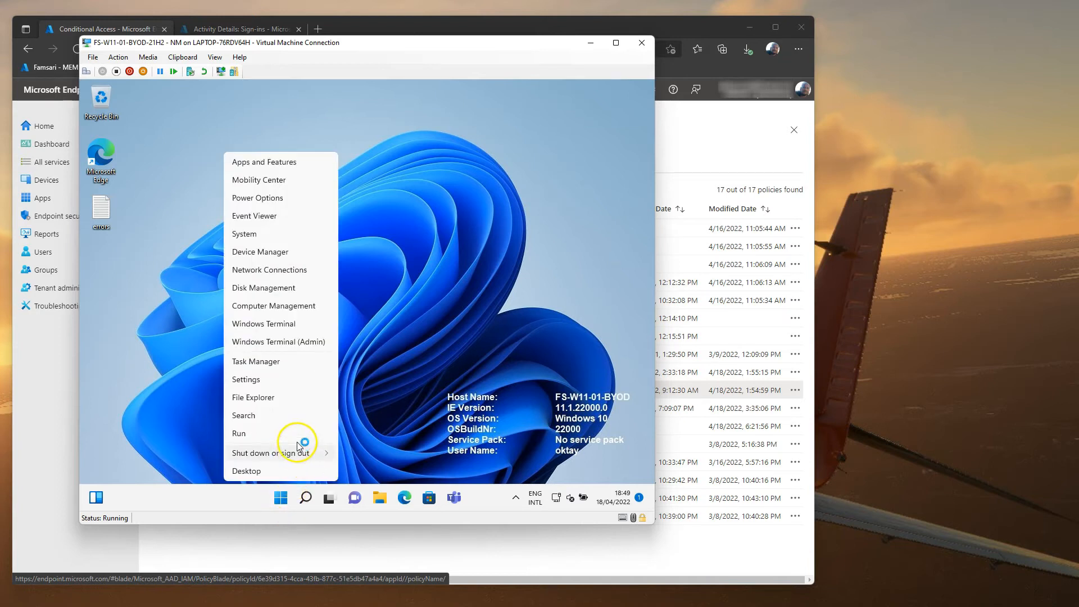
left_click(297, 436)
type("winver")
key("Return")
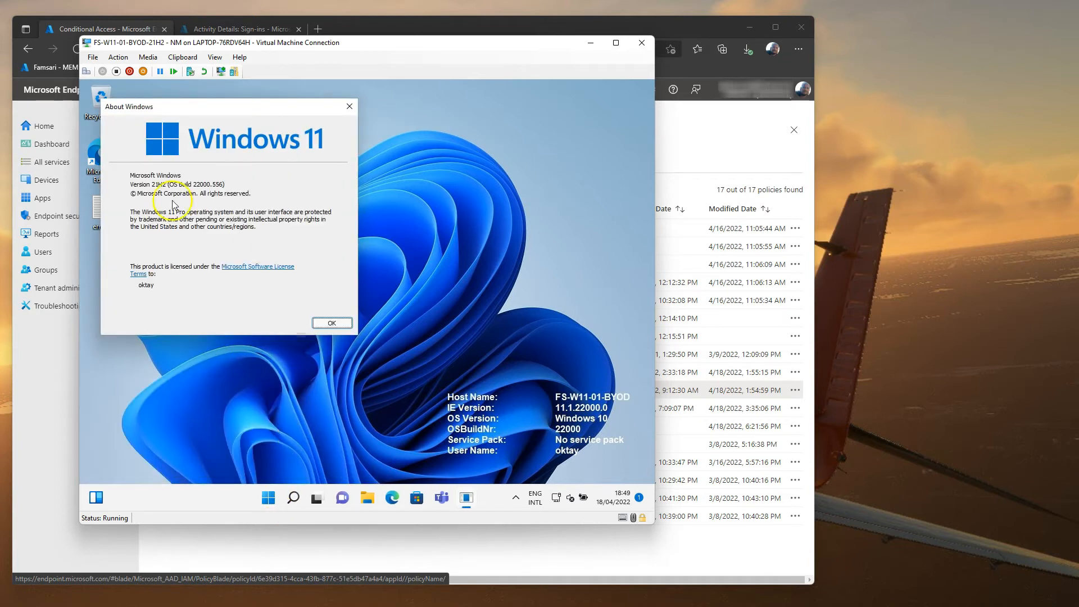
left_click(331, 323)
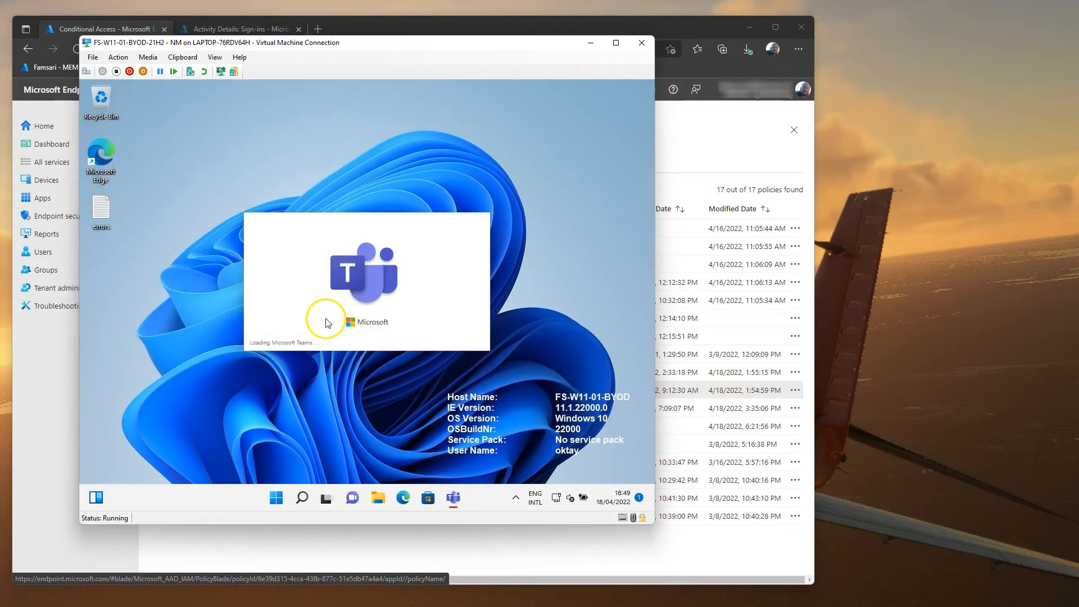
left_click(691, 548)
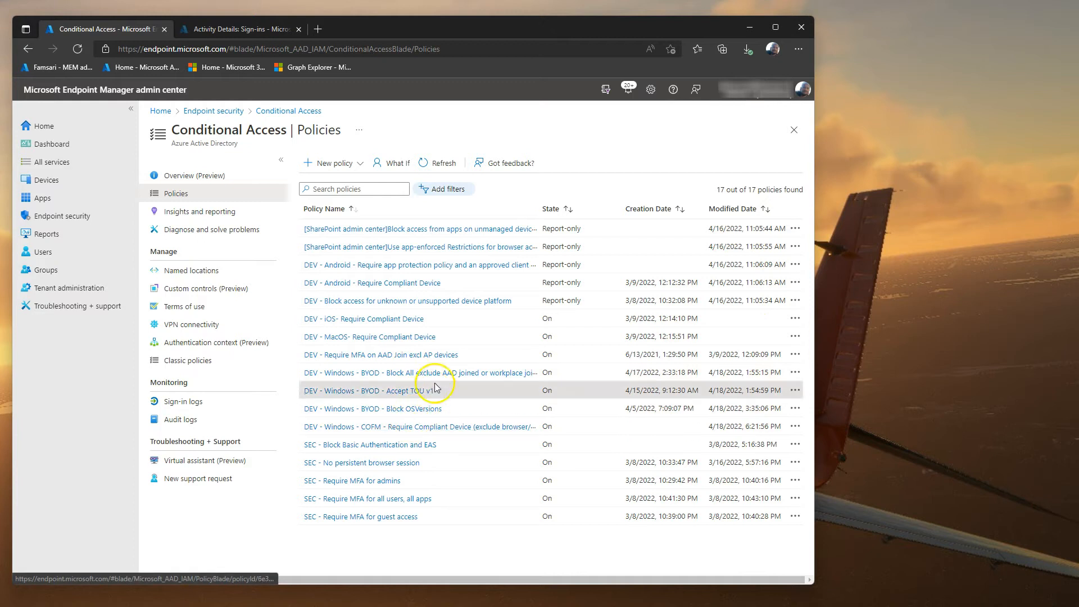
Step: Inspect the Block OSVersions device filter, which excludes 10.0.19044, 10.0.22000 and Azure AD joined devices
left_click(426, 411)
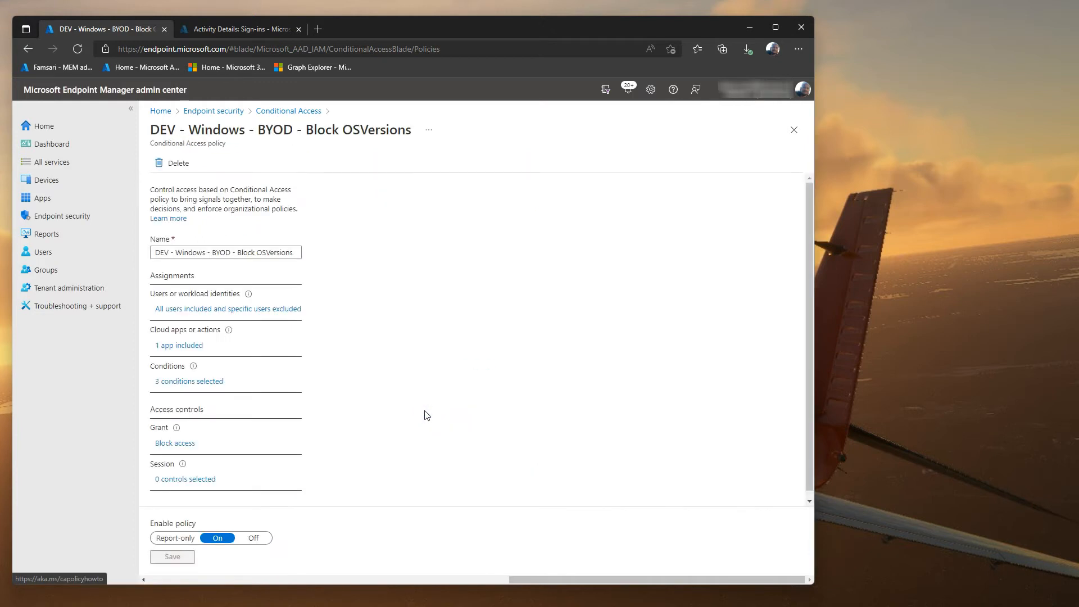
left_click(196, 385)
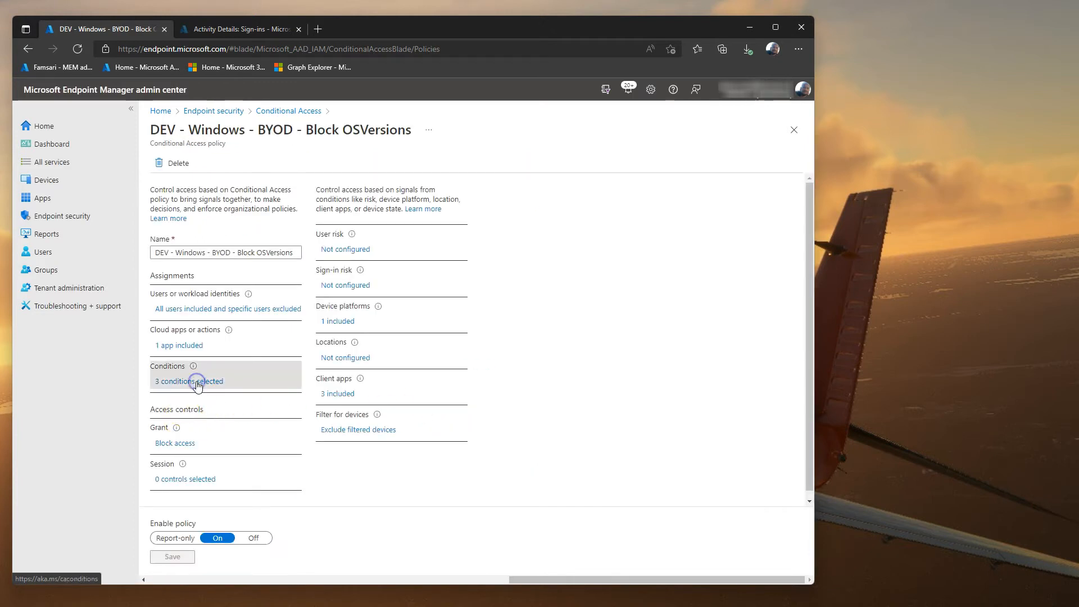
left_click(361, 428)
left_click(630, 307)
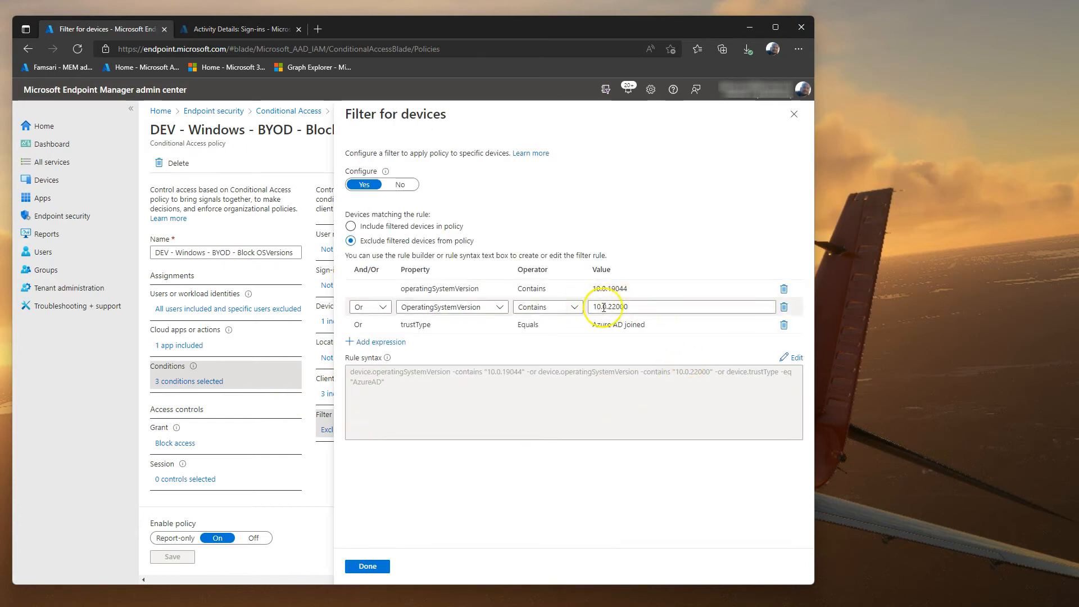
left_click(792, 115)
key("alt+Tab")
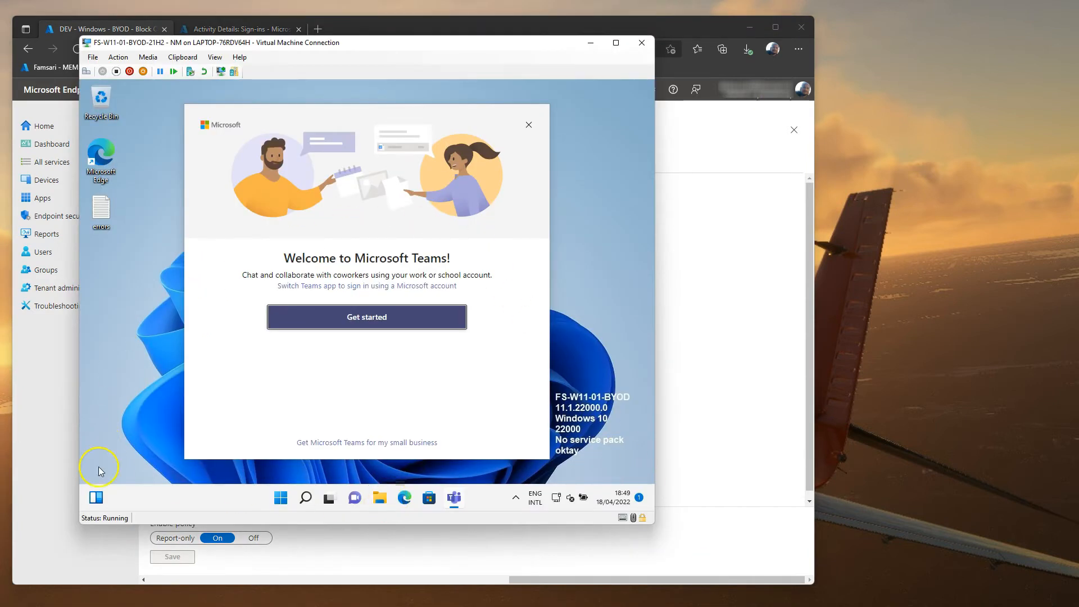
Step: Check the VM's Access work or school settings, then minimize Settings
right_click(282, 499)
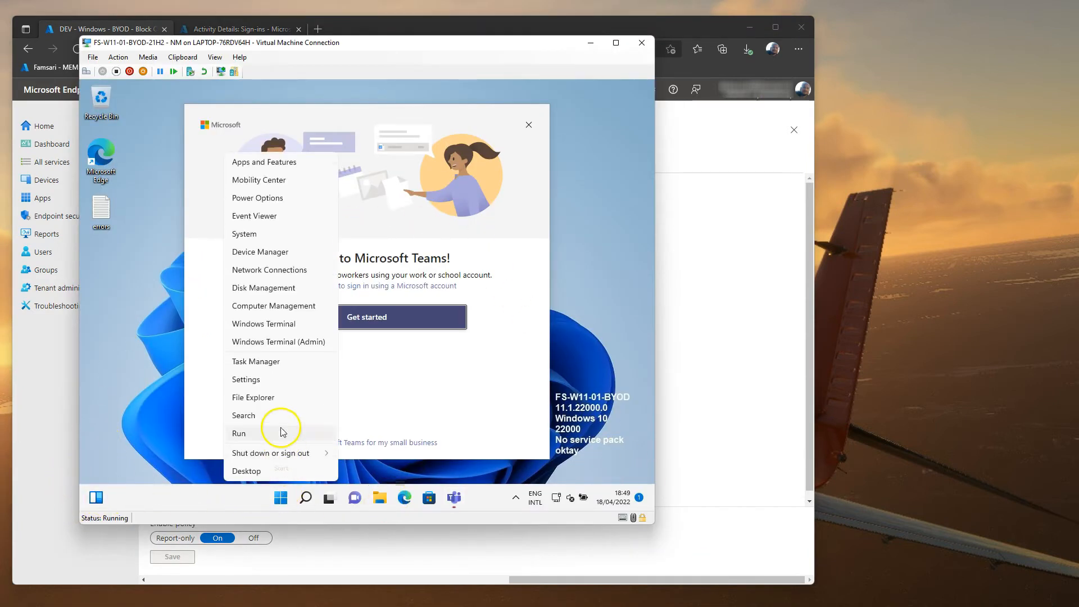
left_click(280, 379)
left_click(181, 325)
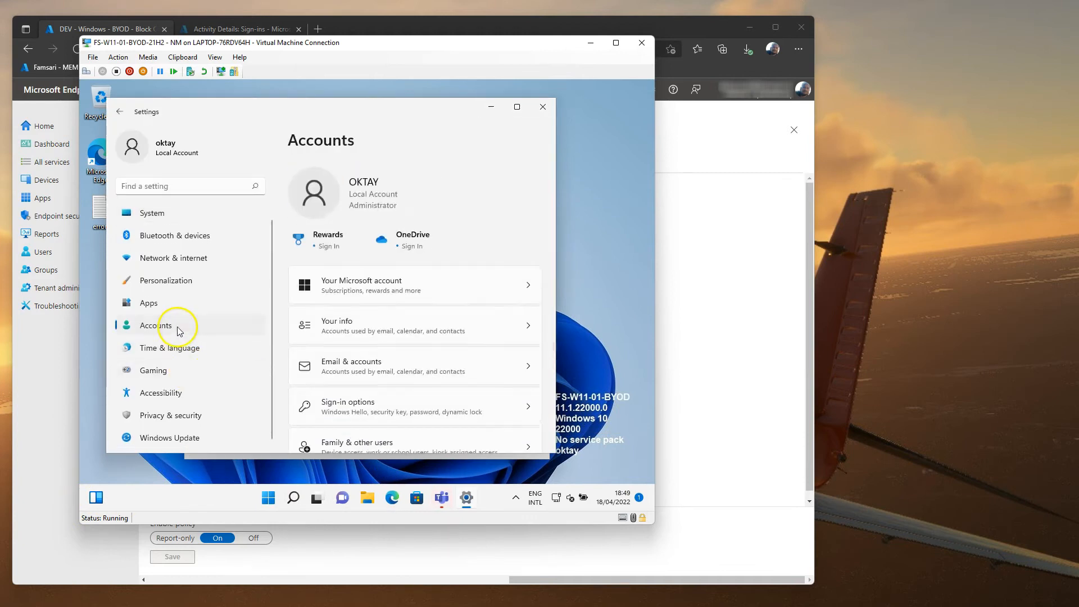
scroll(552, 292, "down", 5)
left_click(386, 414)
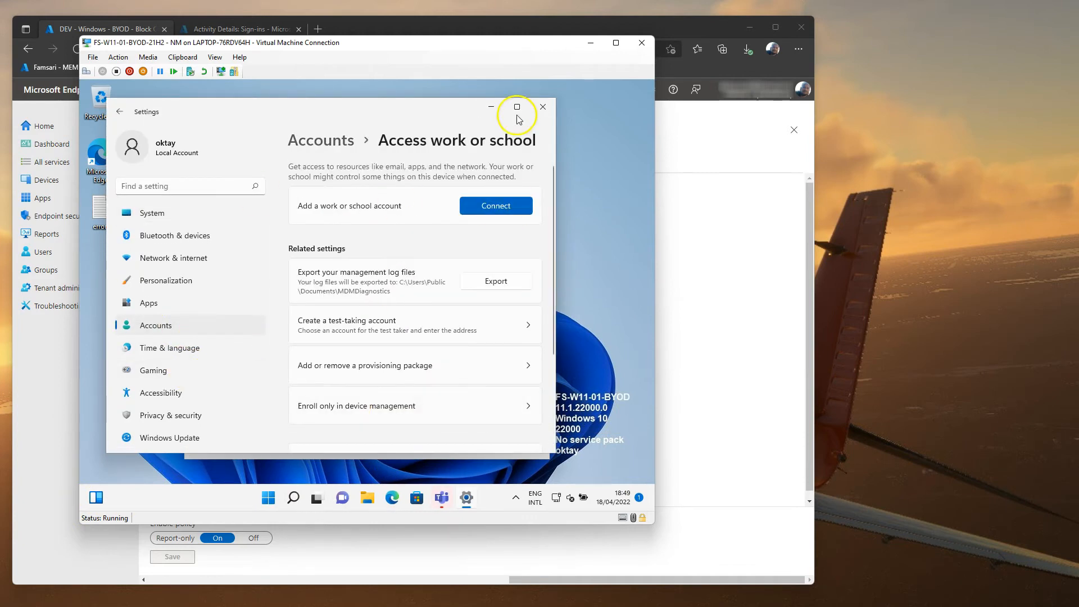
left_click(493, 108)
Step: Sign in to Teams with the work e-mail and password, retrying after a mistyped address
left_click(357, 326)
key("Return")
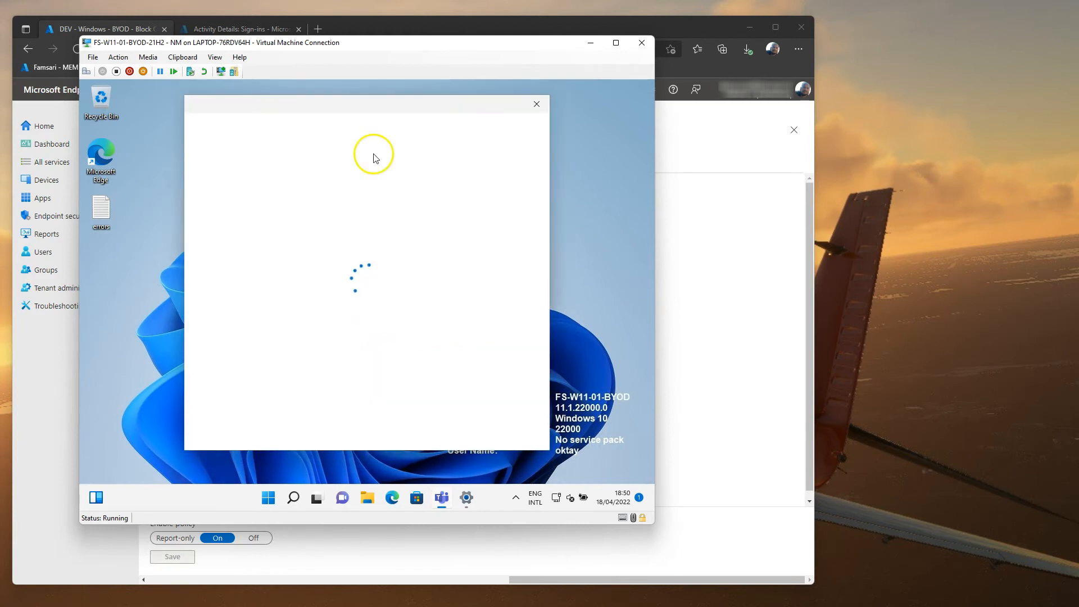
left_click(536, 104)
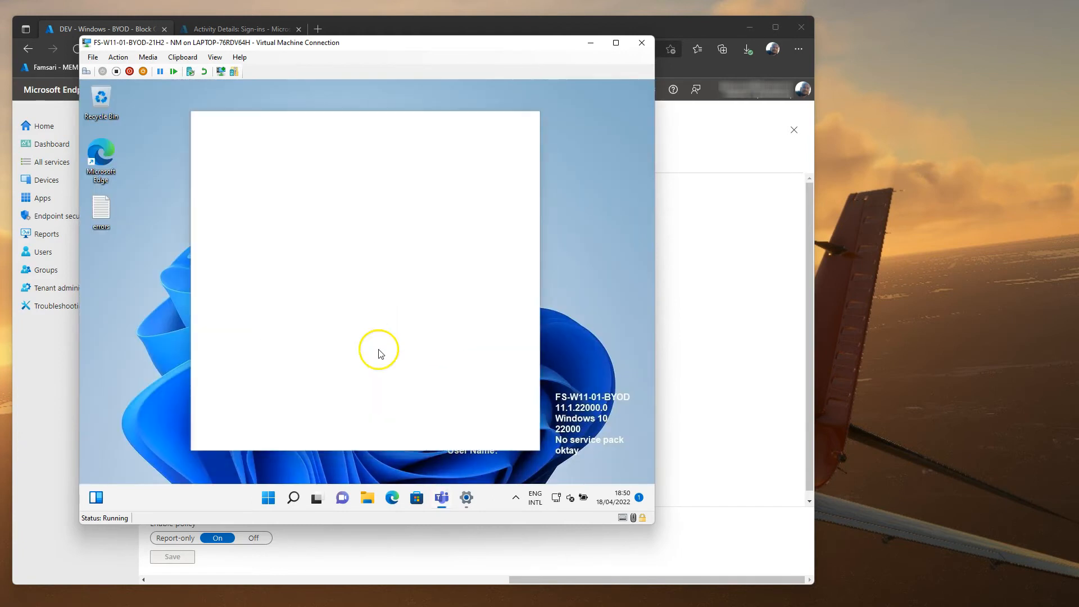
left_click(335, 318)
key("Return")
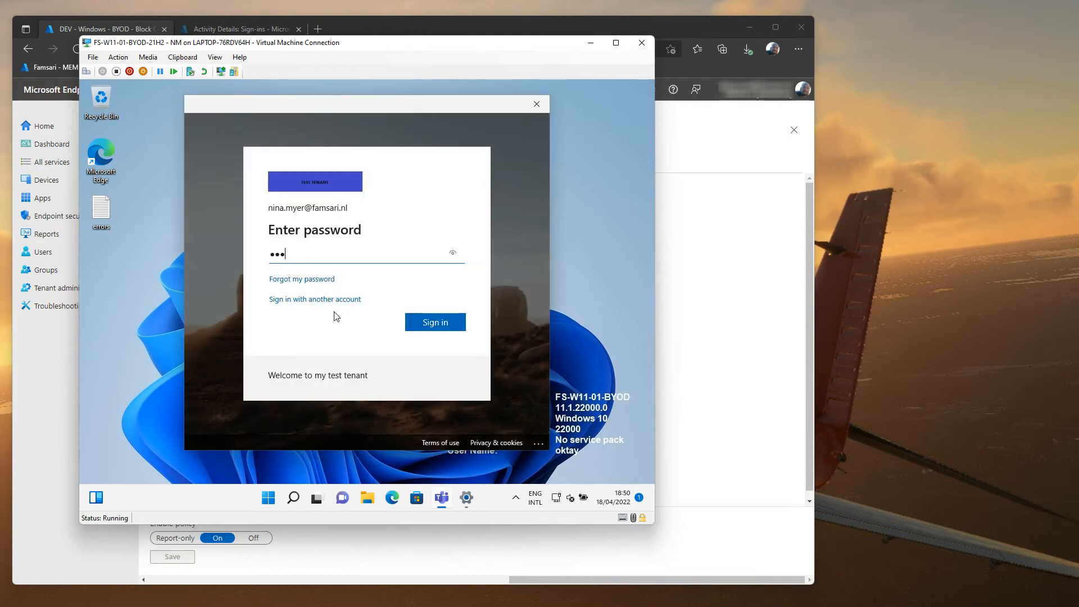
key("Return")
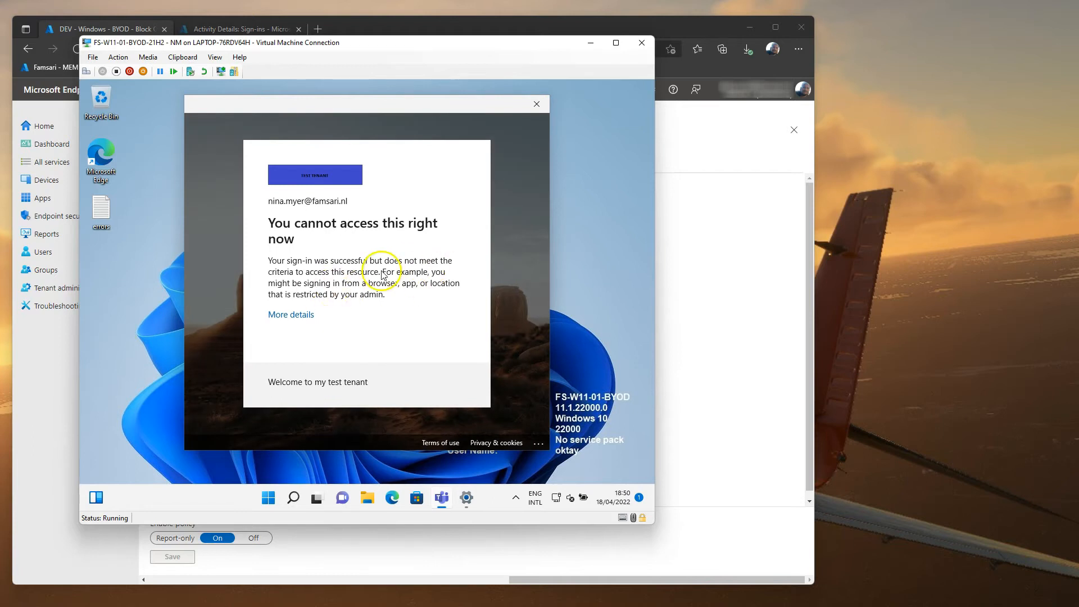
Step: Copy the blocked sign-in's error 53003 details into the desktop errors notes file and close the error windows
left_click(291, 318)
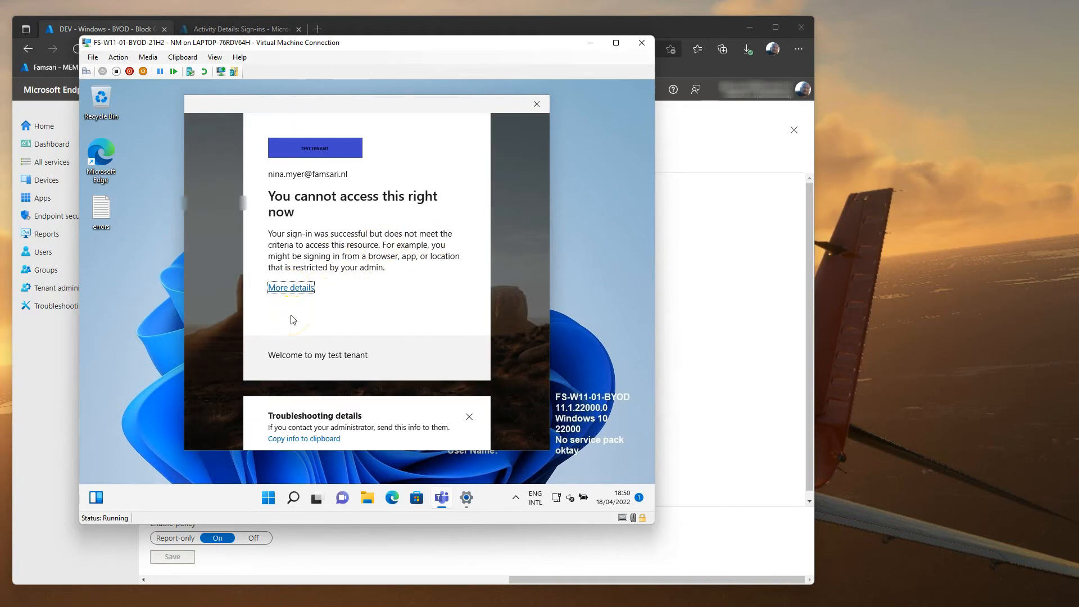
scroll(306, 329, "down", 1)
left_click(320, 390)
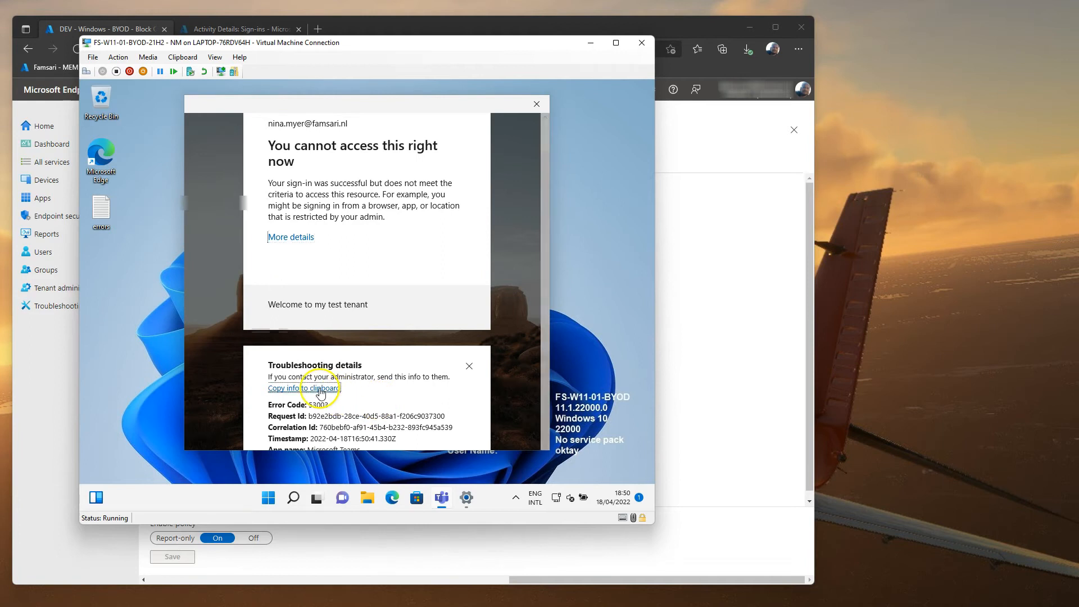
double_click(101, 209)
key("ctrl+a")
key("ctrl+v")
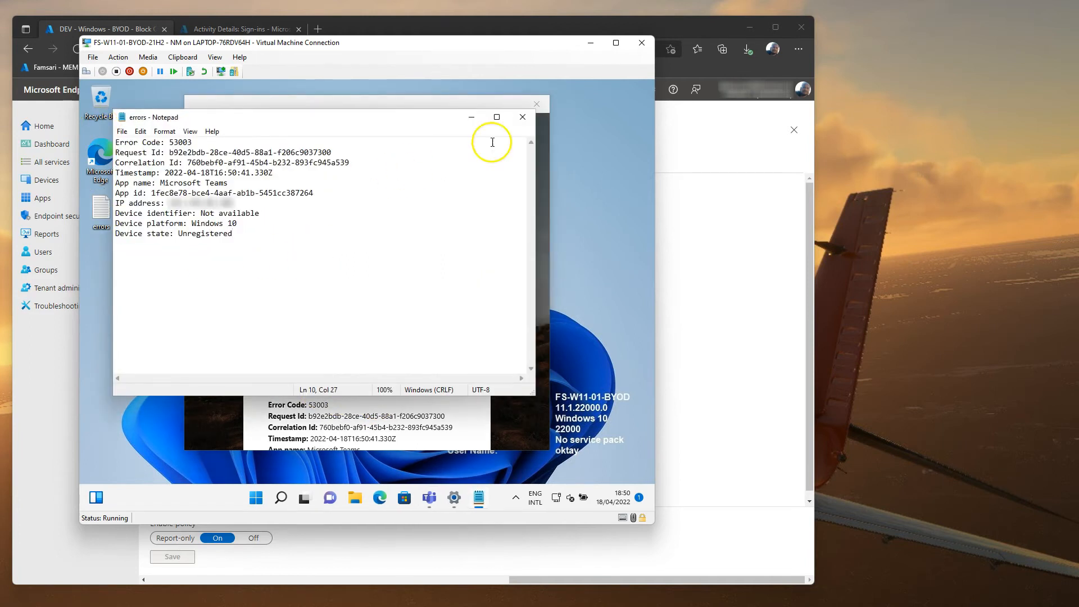
left_click(471, 117)
left_click(537, 104)
left_click(641, 89)
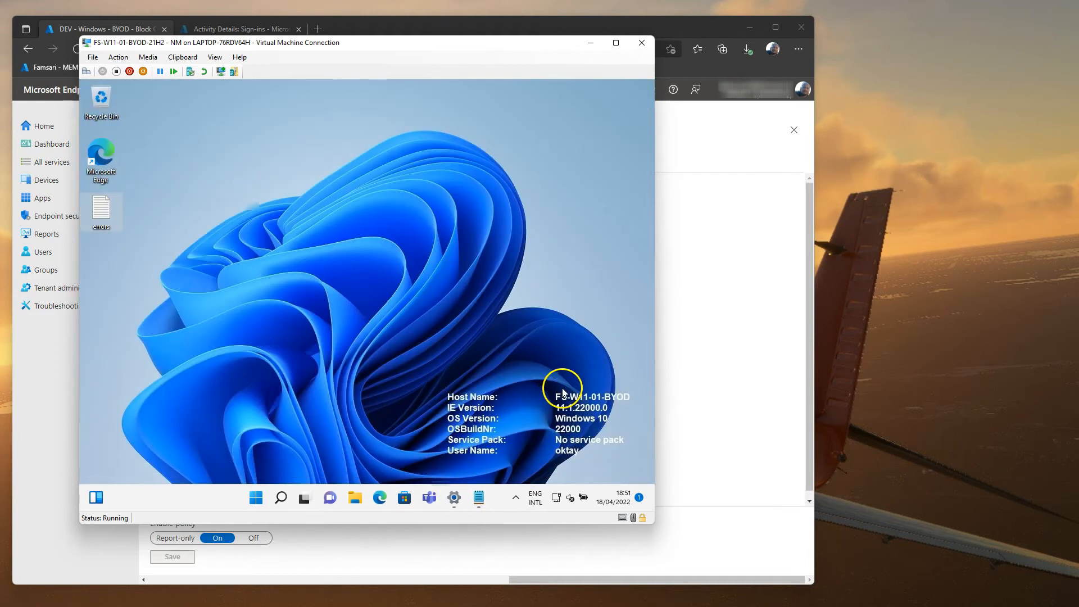
Step: Connect a work or school account in Settings using the work e-mail and account password
right_click(256, 498)
left_click(251, 386)
left_click(494, 210)
left_click(180, 230)
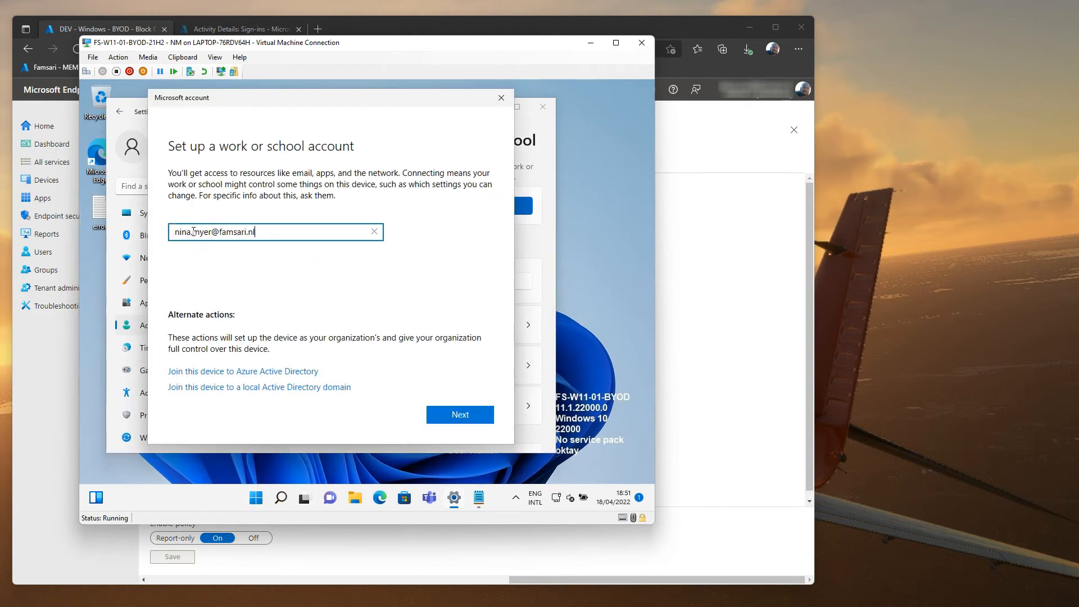
key("Return")
type("•••••••••••••••••")
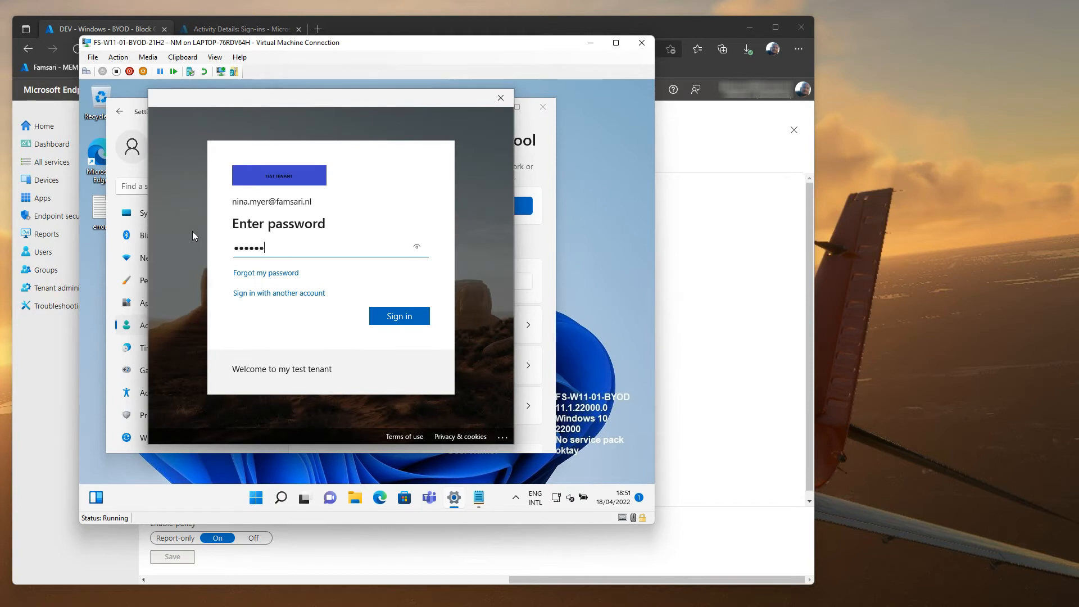
key("Return")
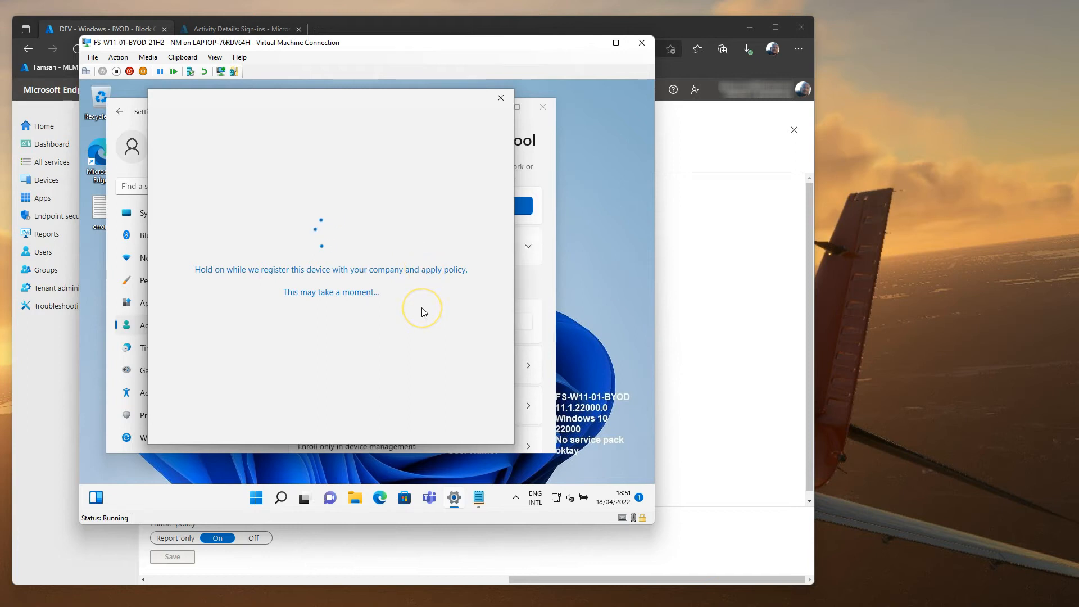
Step: Set up a Windows Hello PIN, confirm the account password to finish, and close Settings
left_click(477, 421)
type("1234")
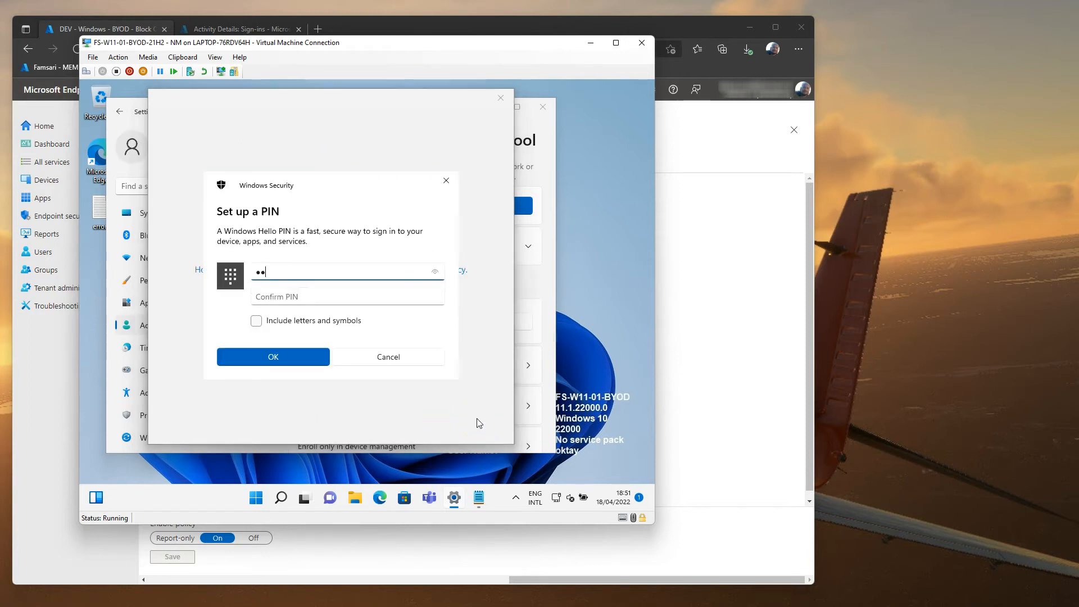
type("5678")
key("Tab")
type("12345678")
left_click(268, 360)
left_click(464, 418)
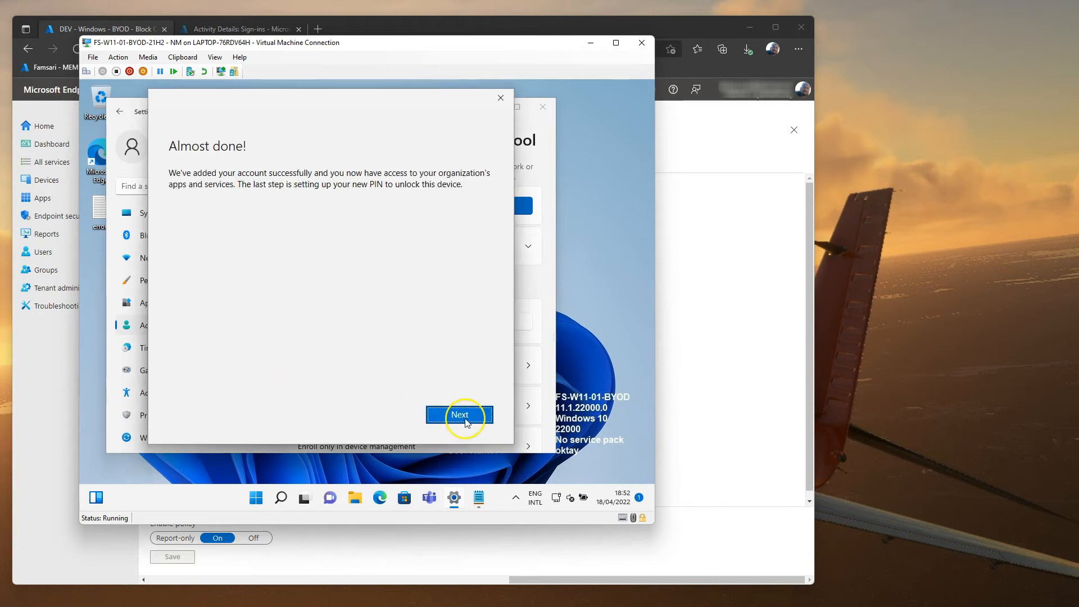
type("**********")
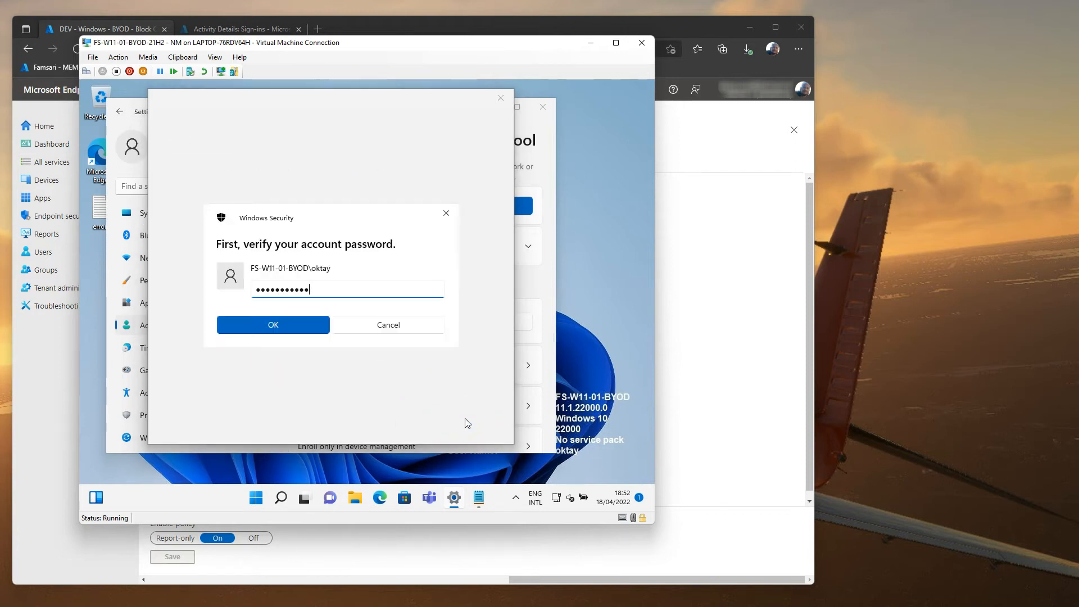
key("Return")
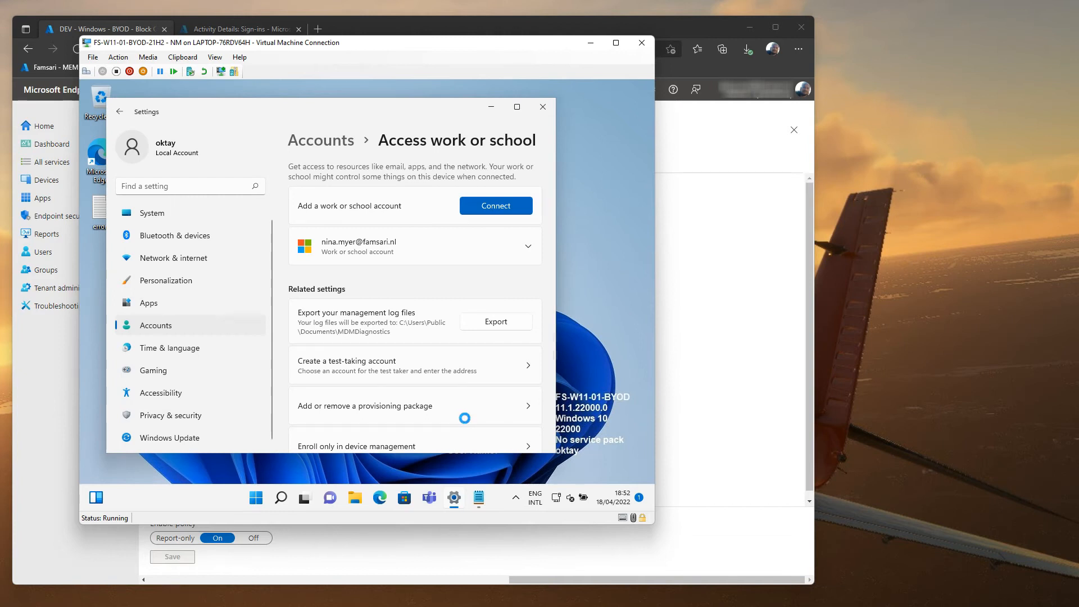
left_click(543, 106)
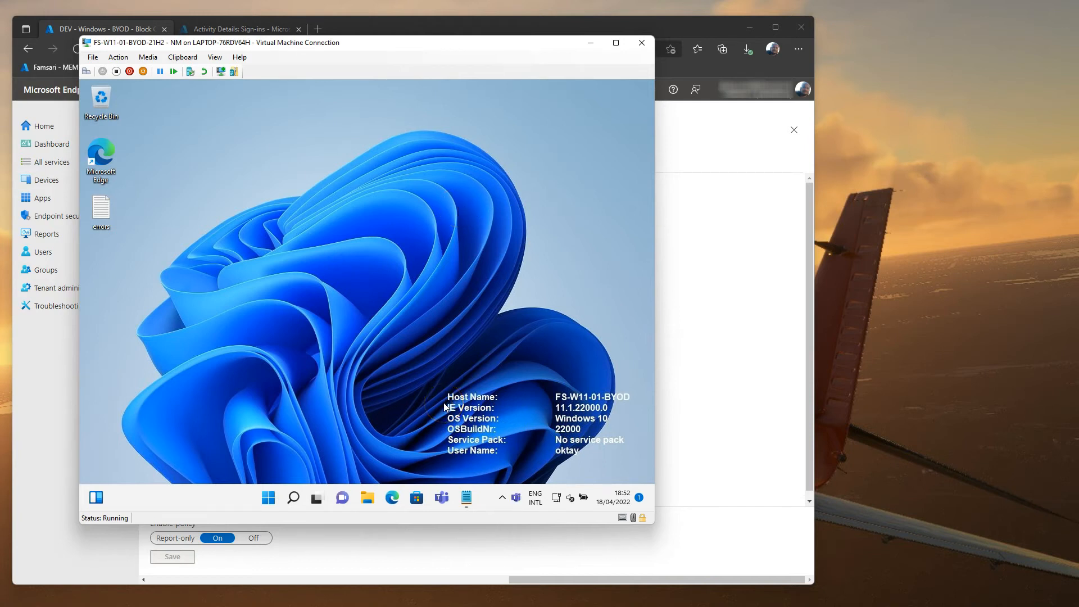
Step: Sign in to Teams with the work account and accept the FamSari-IT English TOU U1 terms
left_click(300, 338)
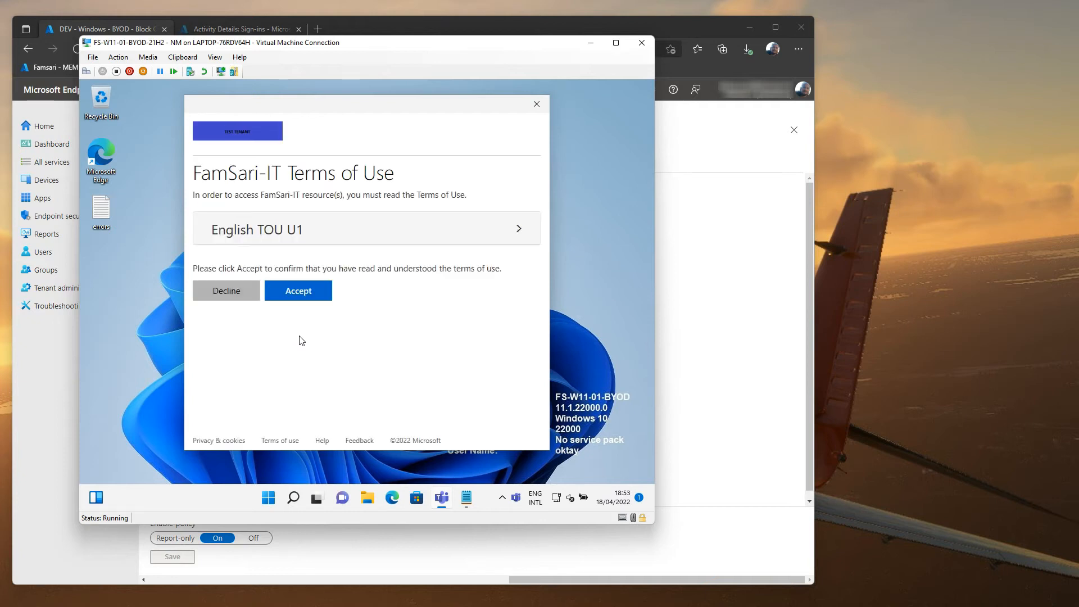
left_click(450, 240)
left_click_drag(544, 261, 533, 414)
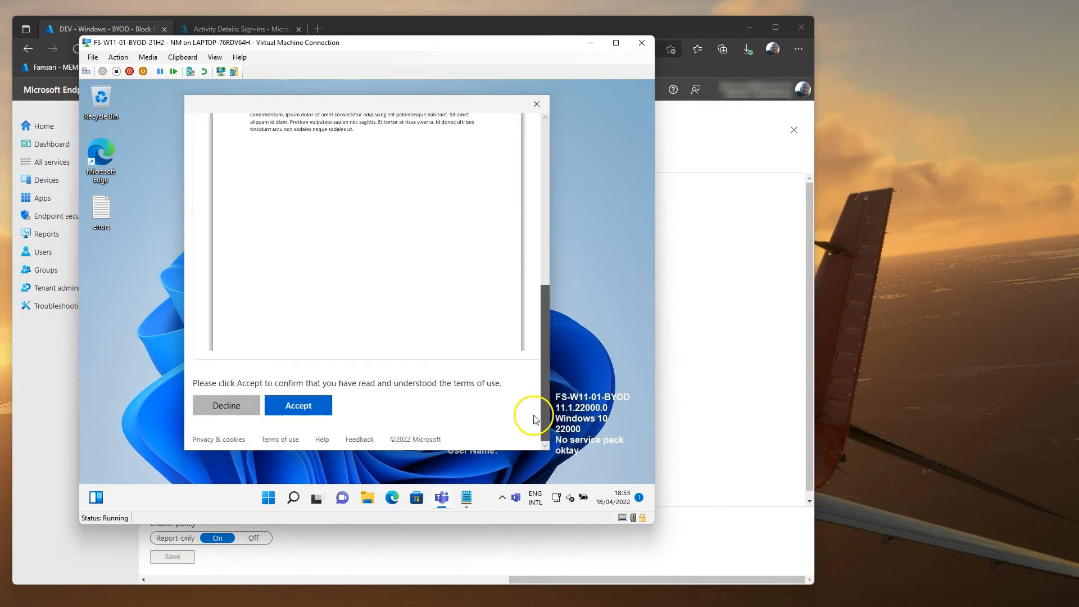
left_click(282, 403)
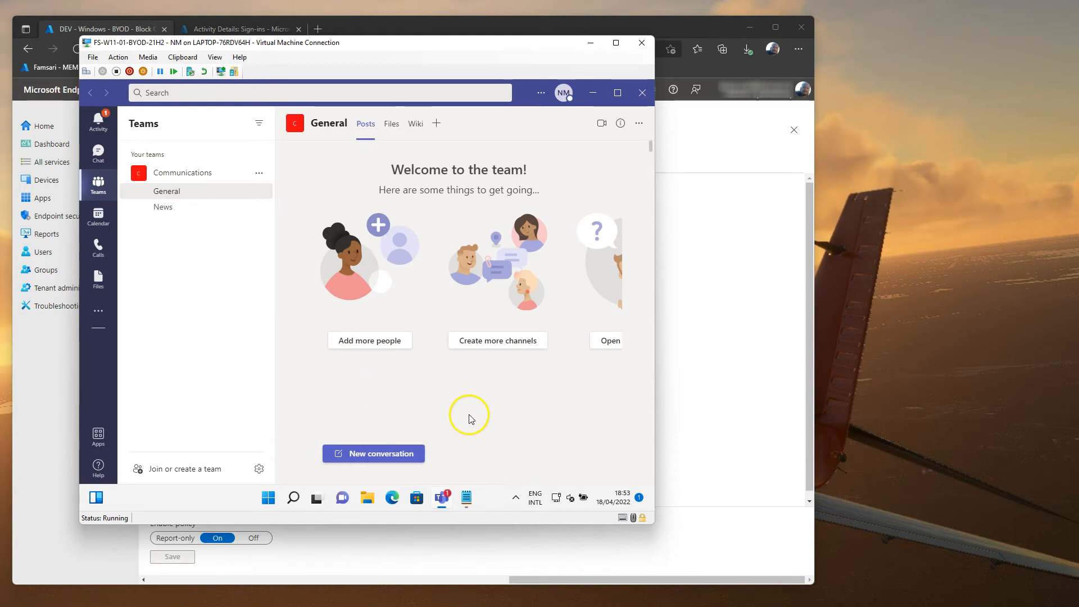
Step: Start OneDrive setup from File Explorer and sign in with the work e-mail
left_click(645, 96)
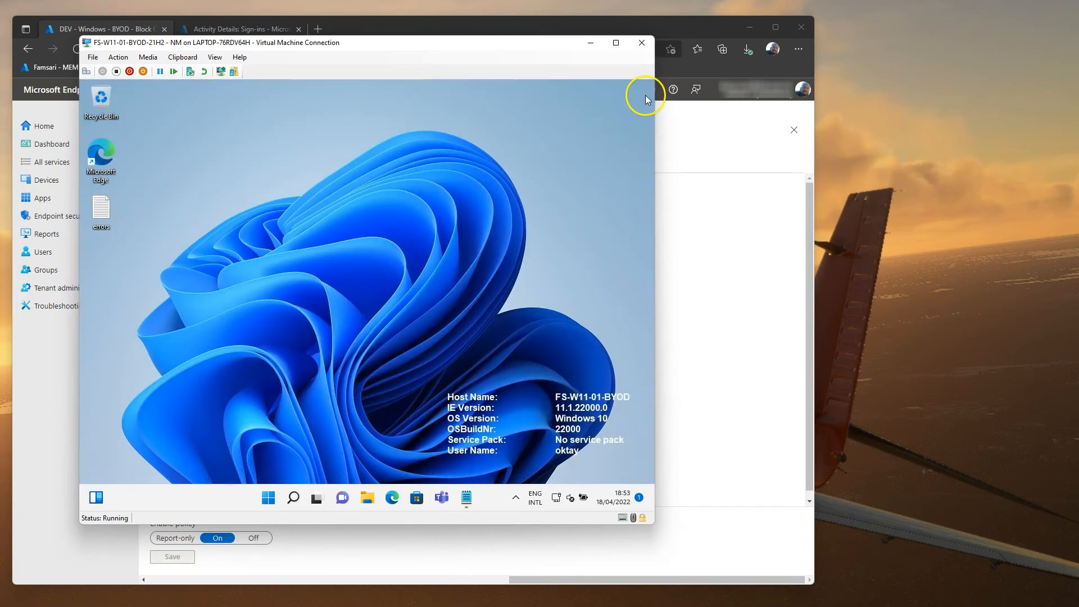
left_click(371, 504)
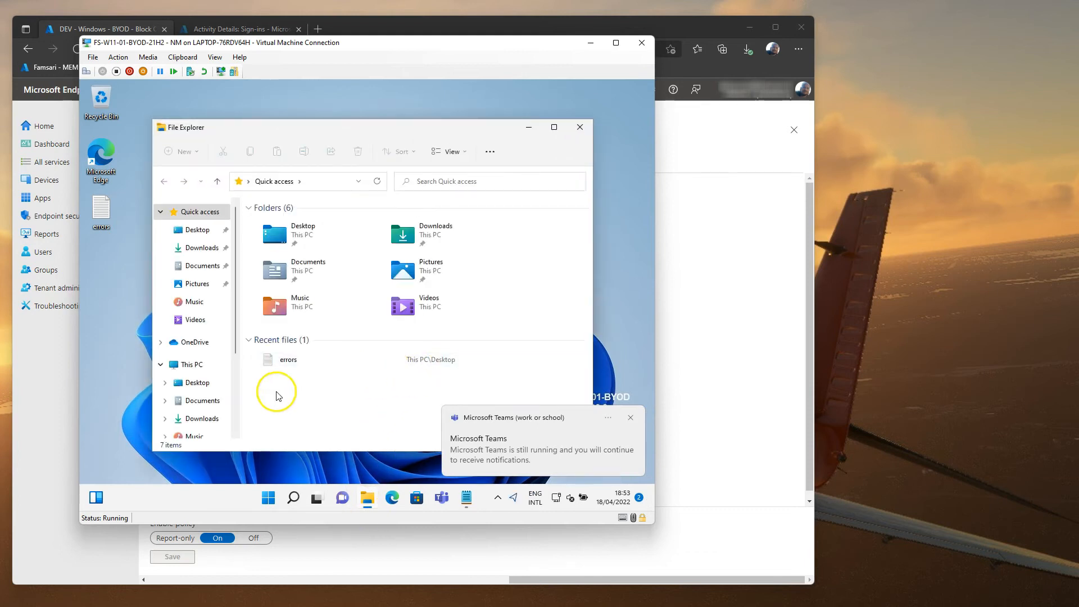
left_click(186, 345)
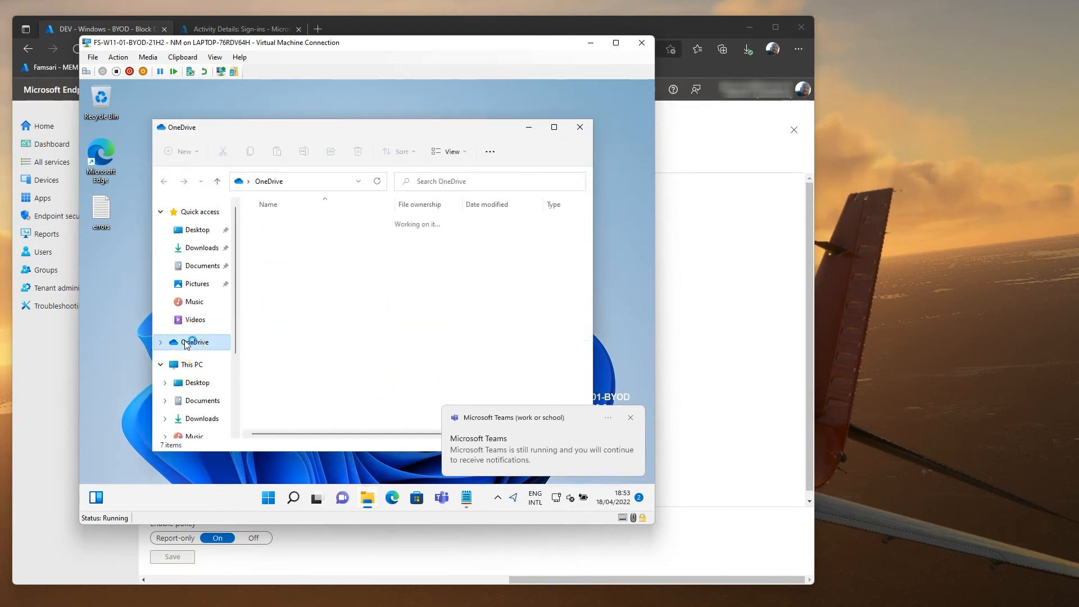
right_click(240, 345)
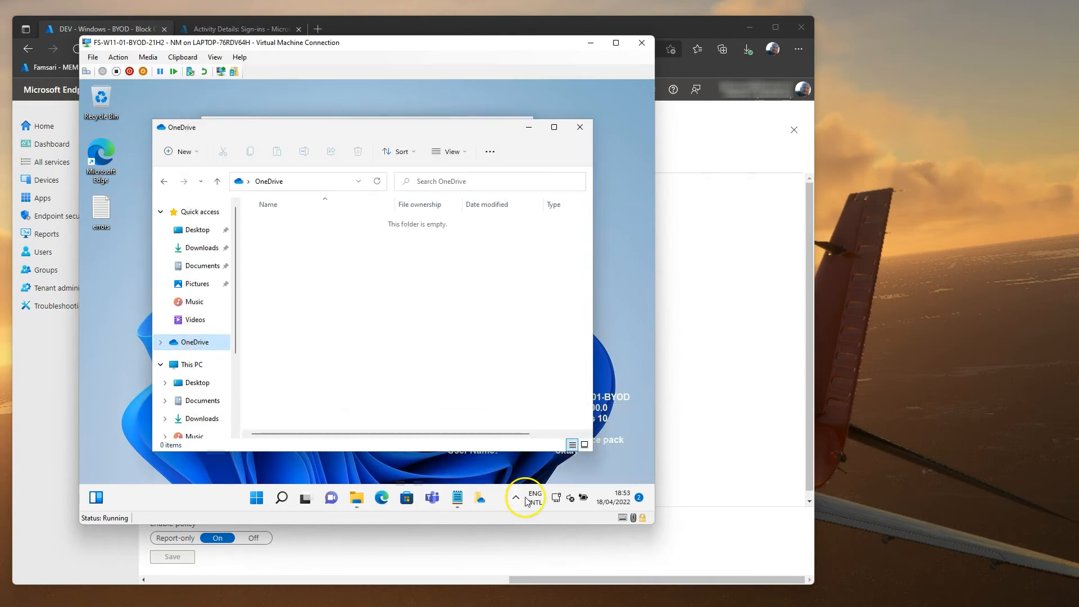
left_click(530, 127)
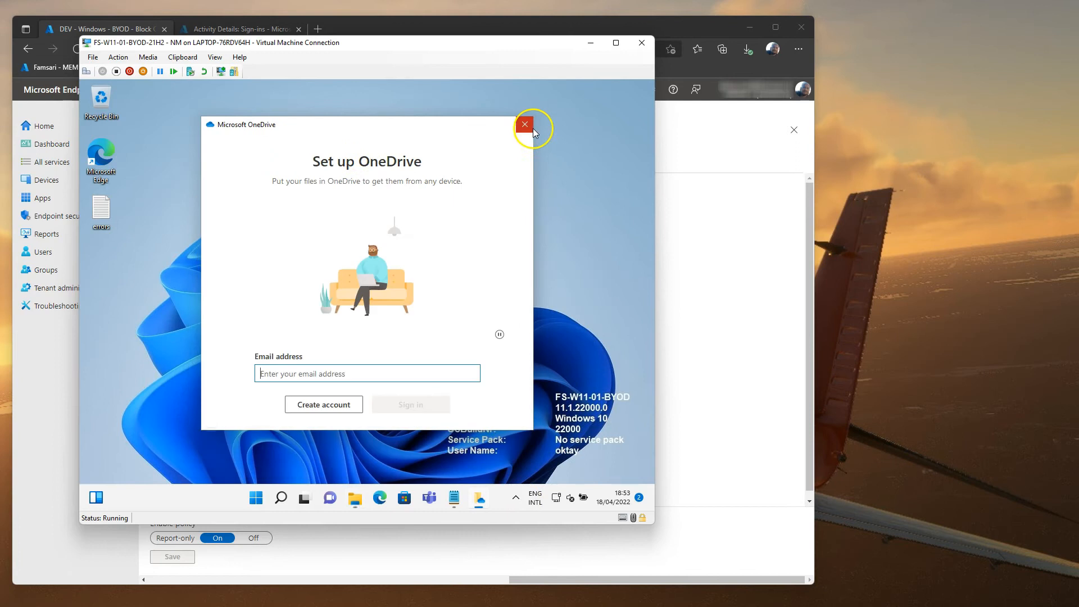
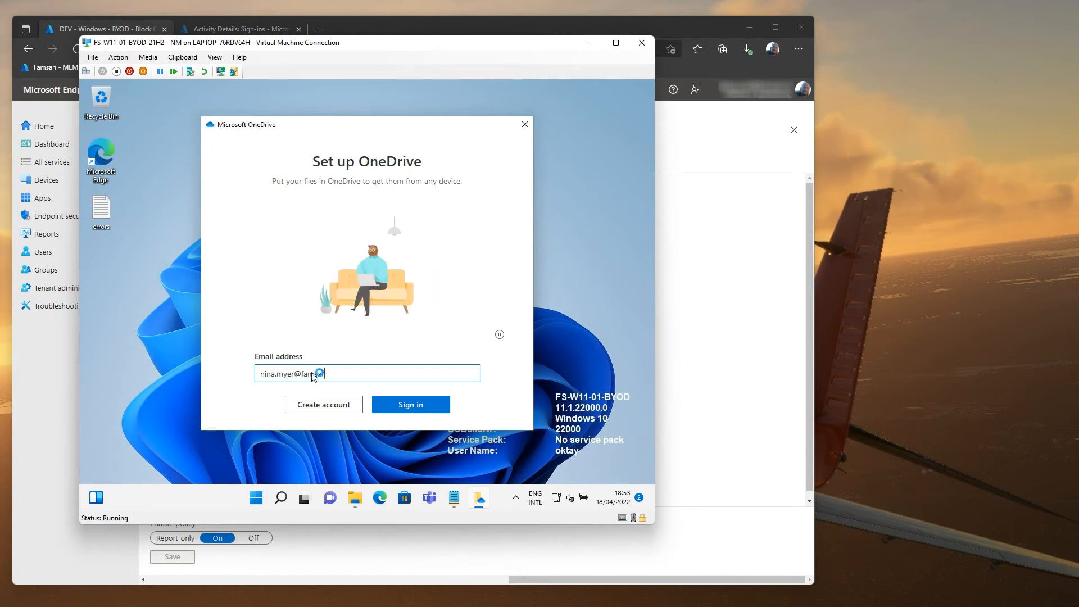
key("Return")
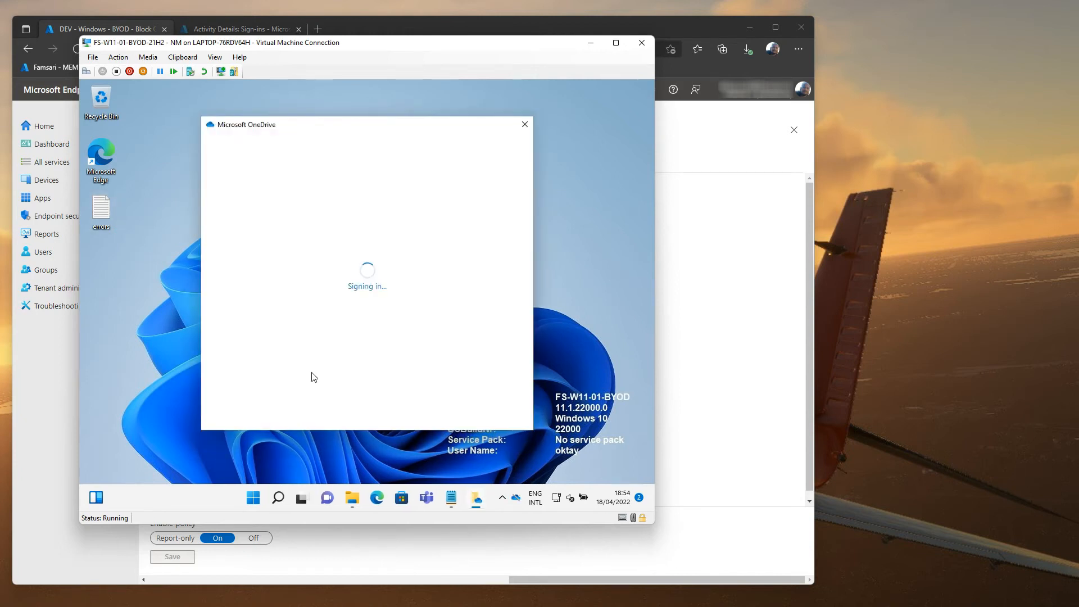
left_click(495, 404)
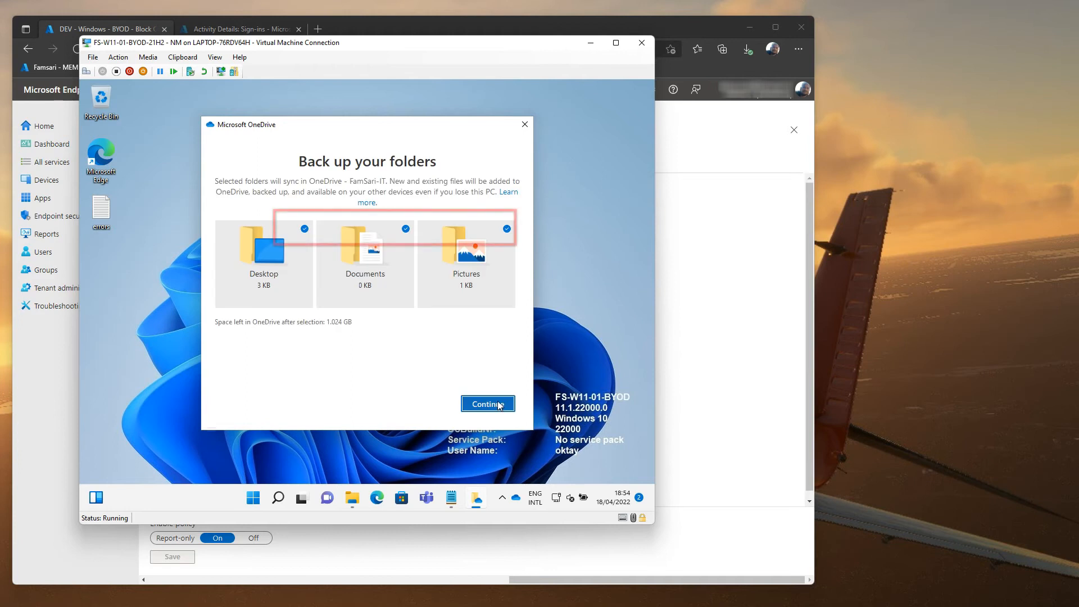
Step: Exclude Desktop, Documents and Pictures from backup, skip the intro pages, and open the OneDrive folder
left_click(304, 229)
left_click(405, 229)
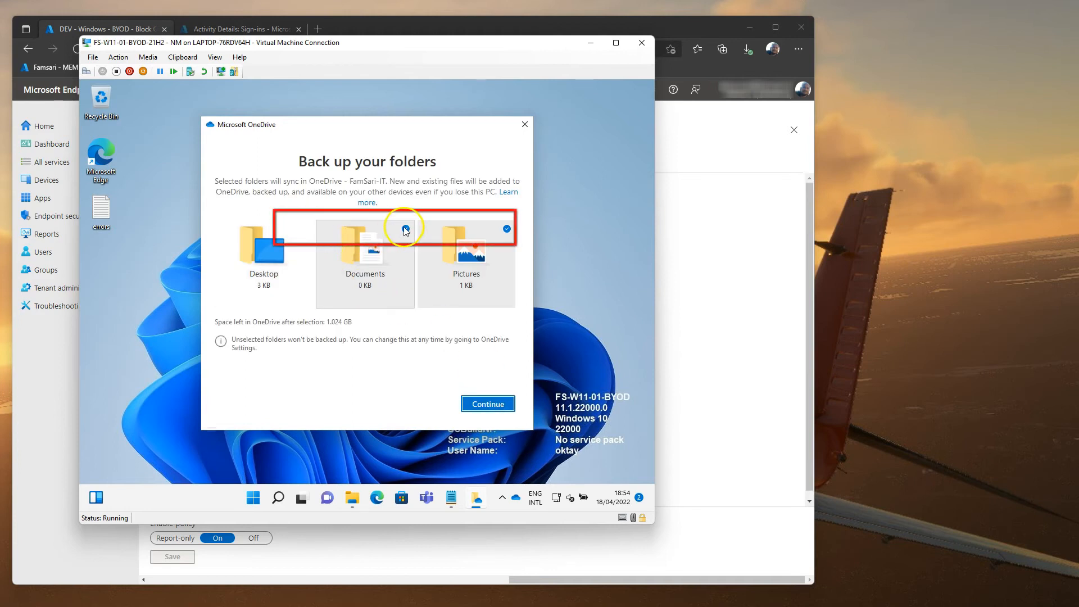
left_click(506, 230)
left_click(506, 229)
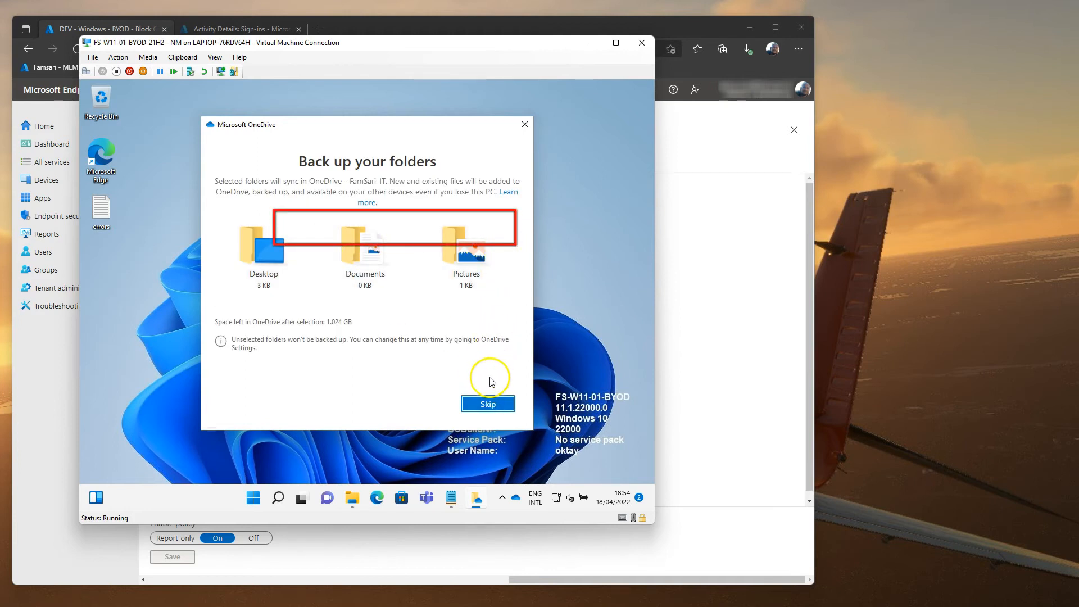
left_click(487, 408)
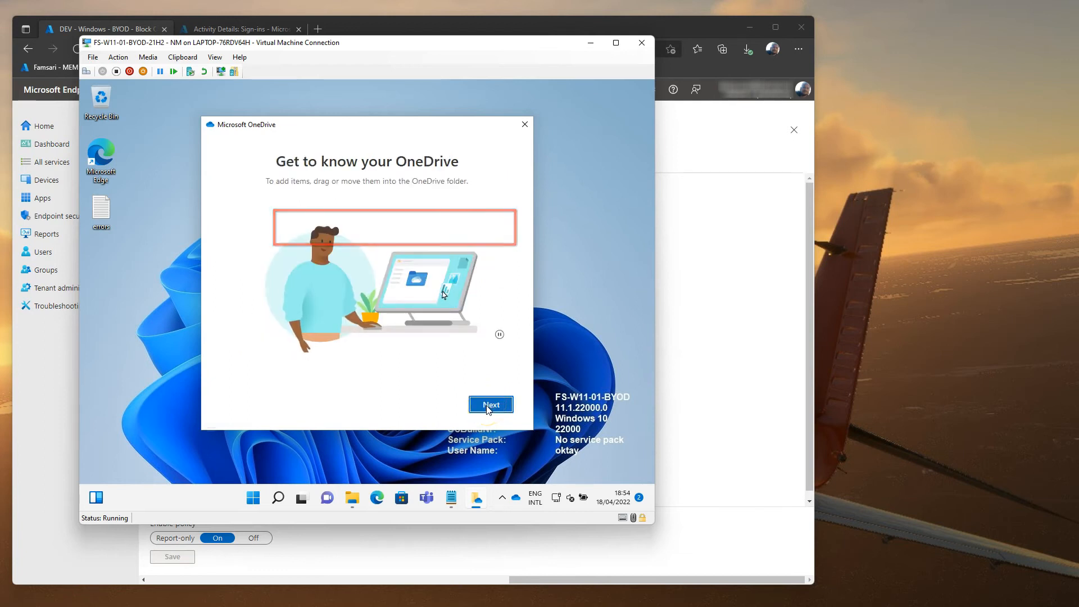
left_click(488, 406)
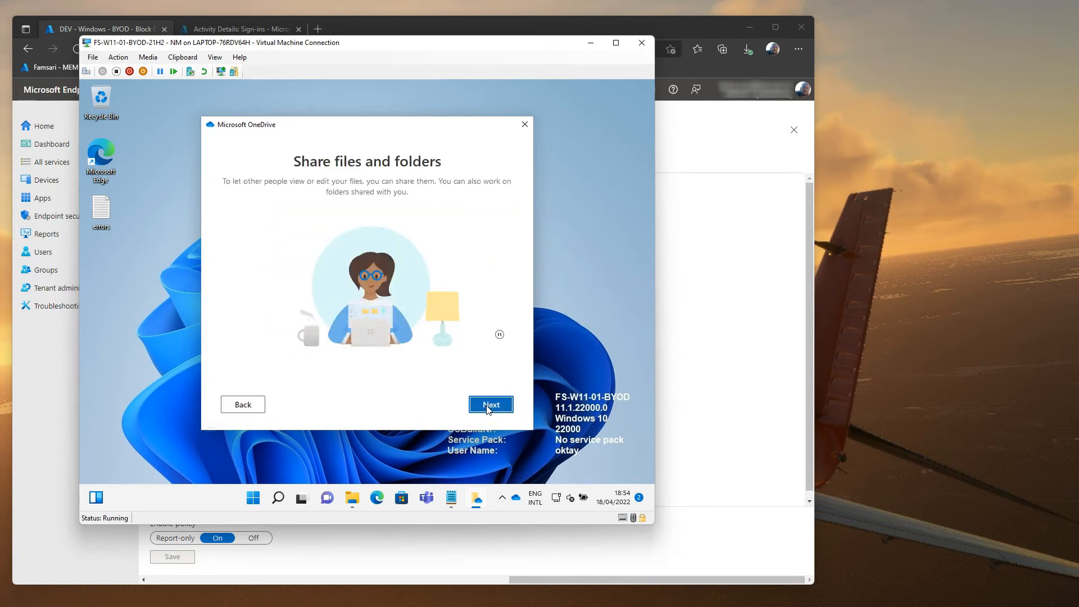
left_click(488, 406)
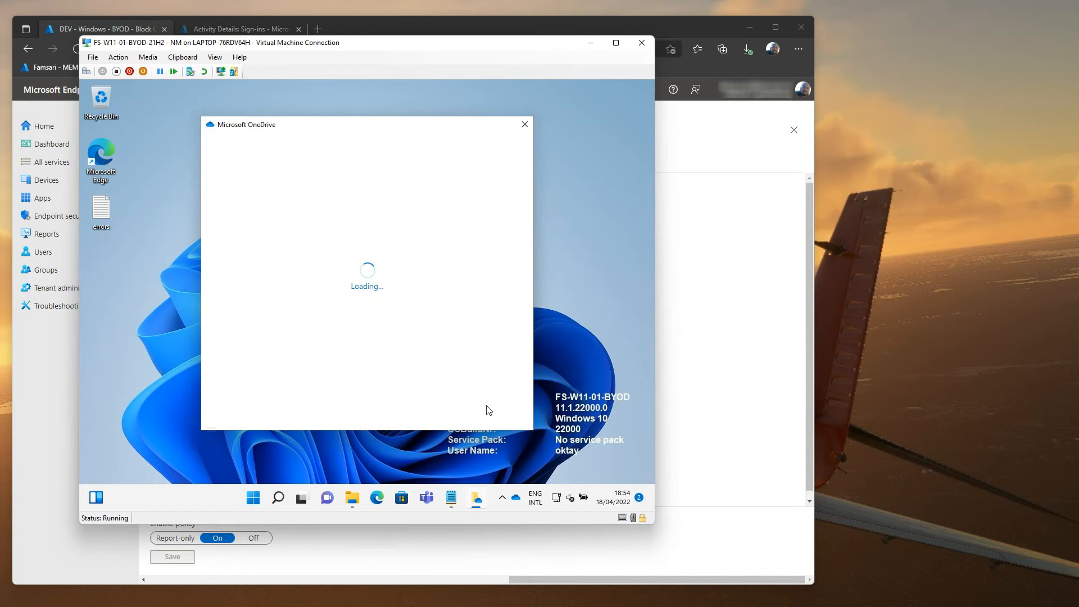
left_click(488, 406)
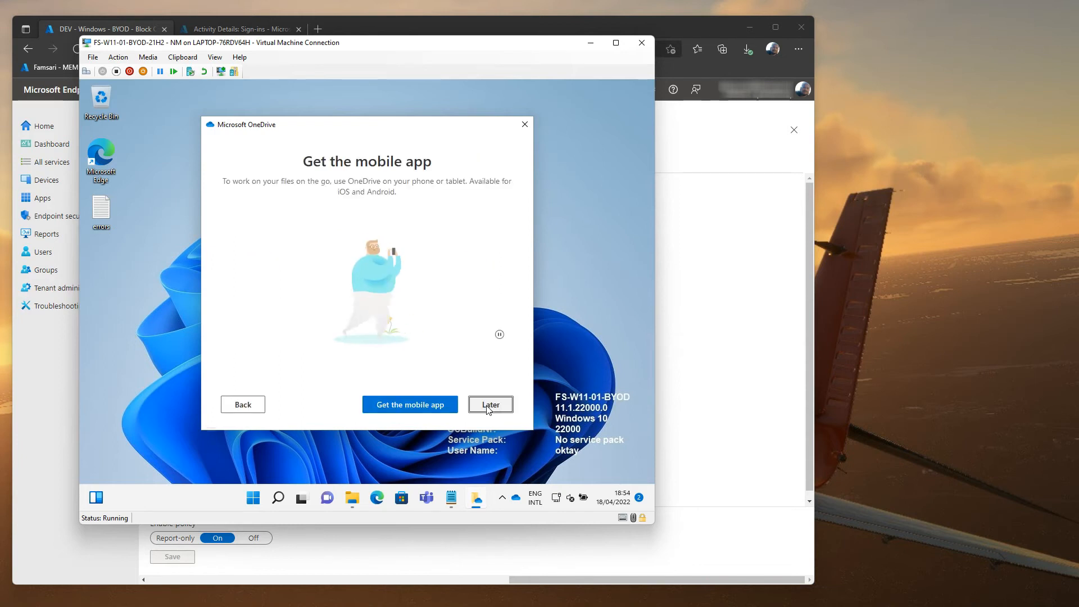
left_click(489, 405)
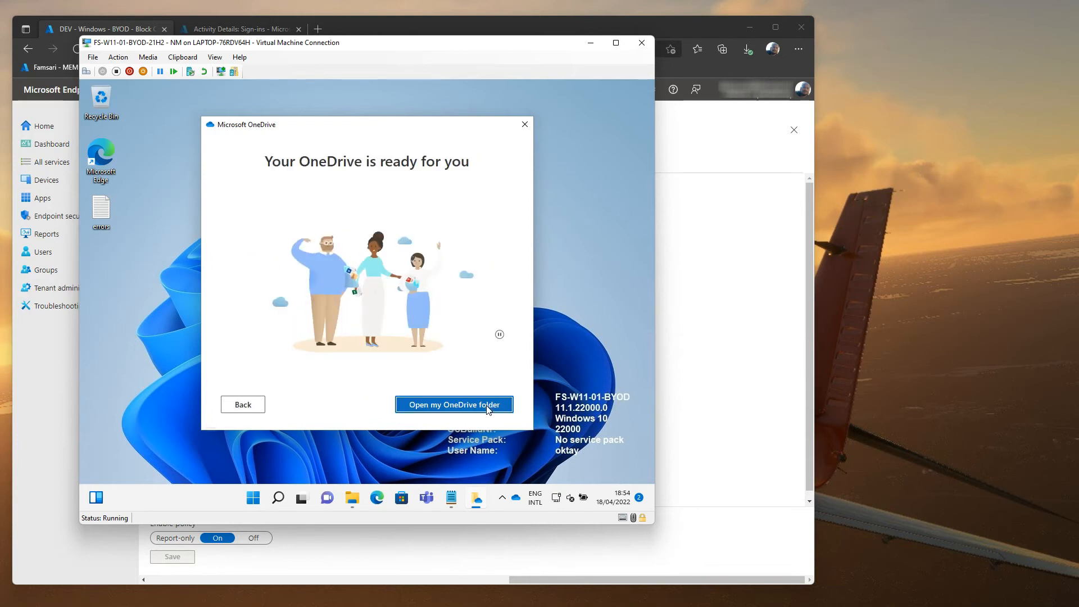
left_click(489, 406)
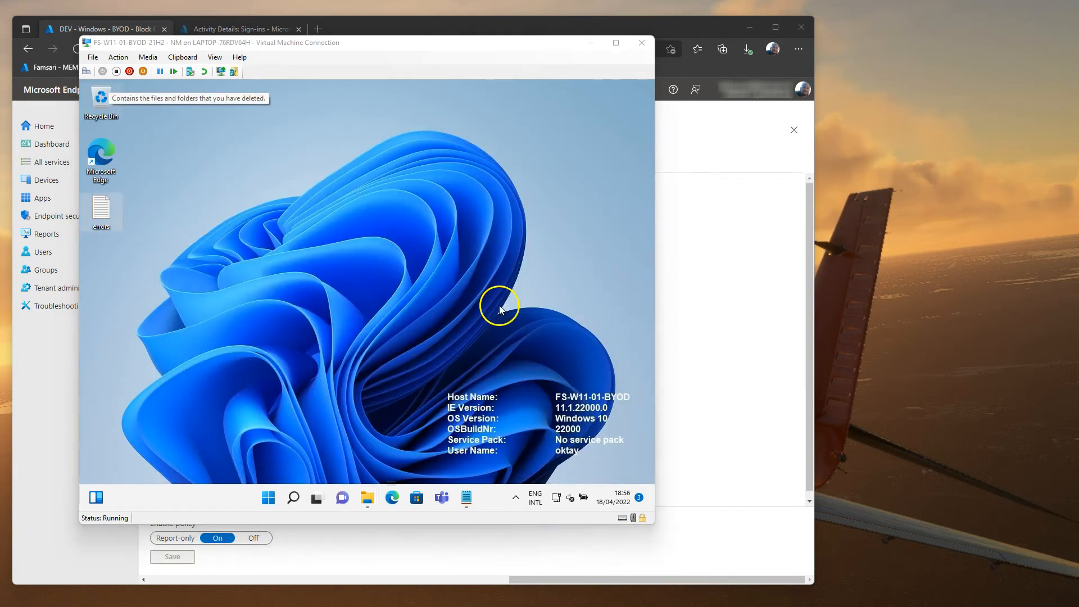
Step: Shut down the BYOD VM and move the Windows 10 VM window over the browser
right_click(269, 495)
mouse_move(264, 450)
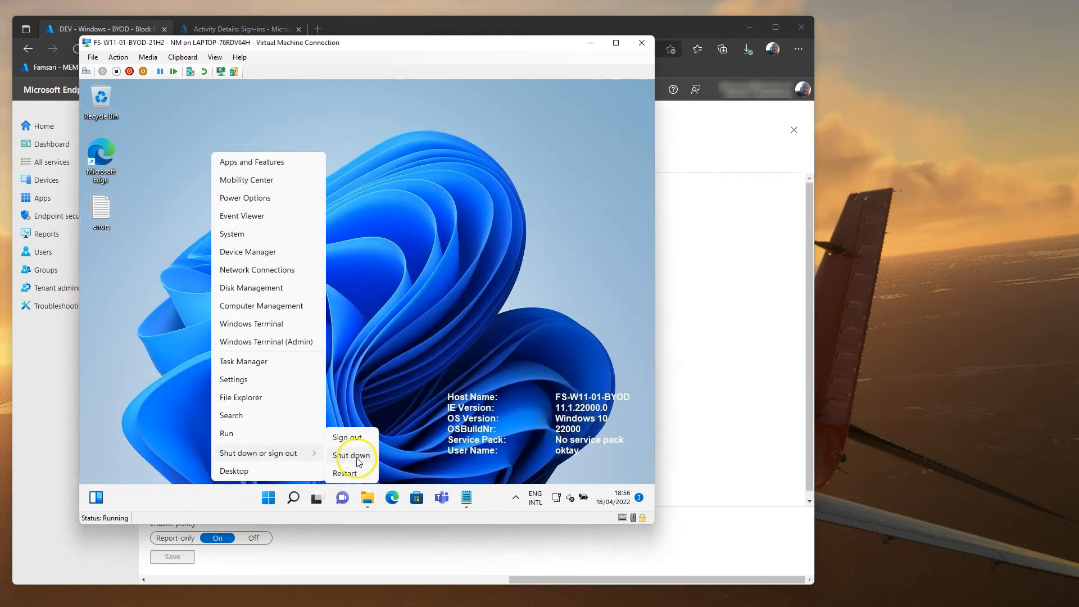
left_click(354, 453)
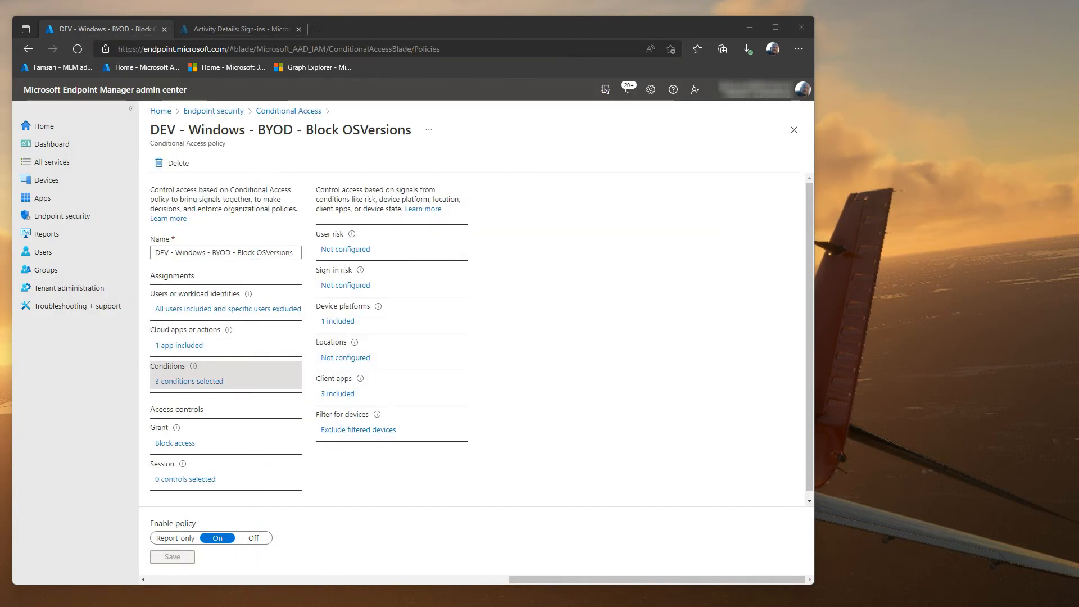
left_click_drag(1078, 85, 596, 89)
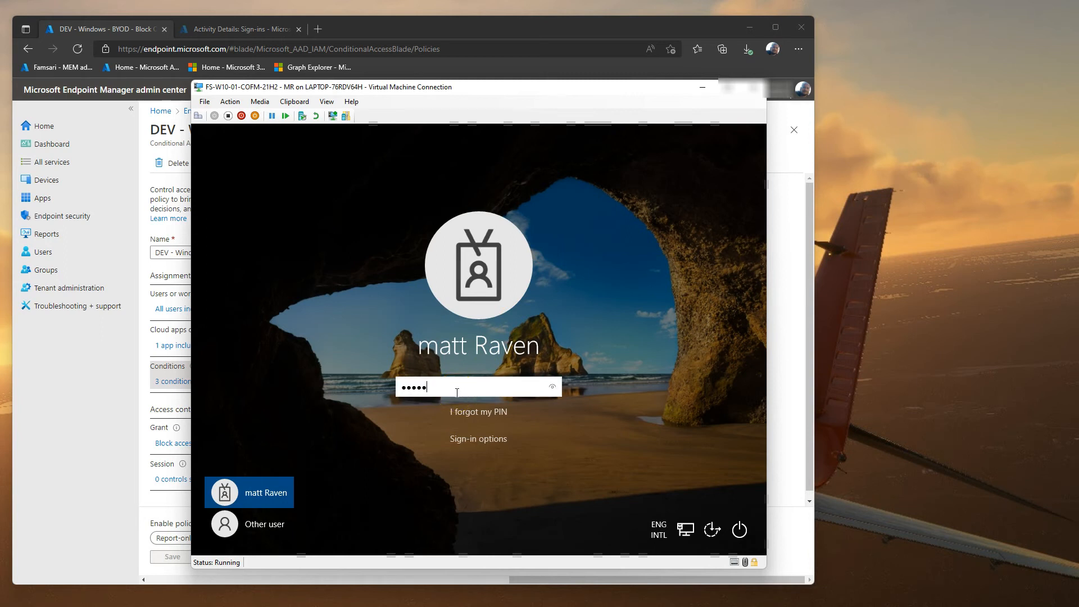
Step: Sign in to the Windows 10 VM with its PIN and open Accounts > Access work or school
key("Return")
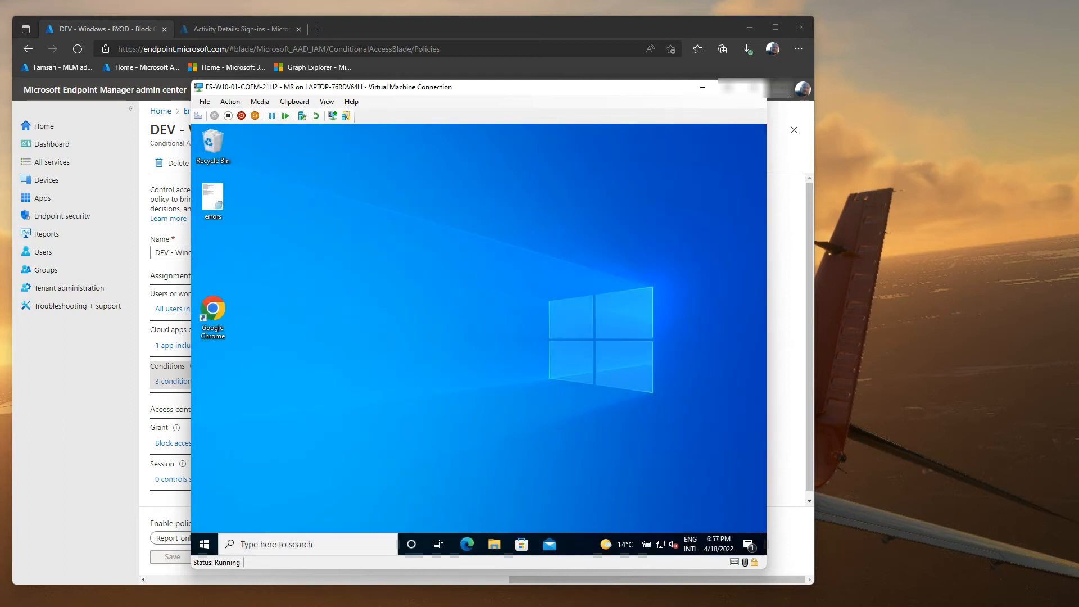
right_click(204, 544)
left_click(225, 480)
left_click(334, 385)
left_click(277, 331)
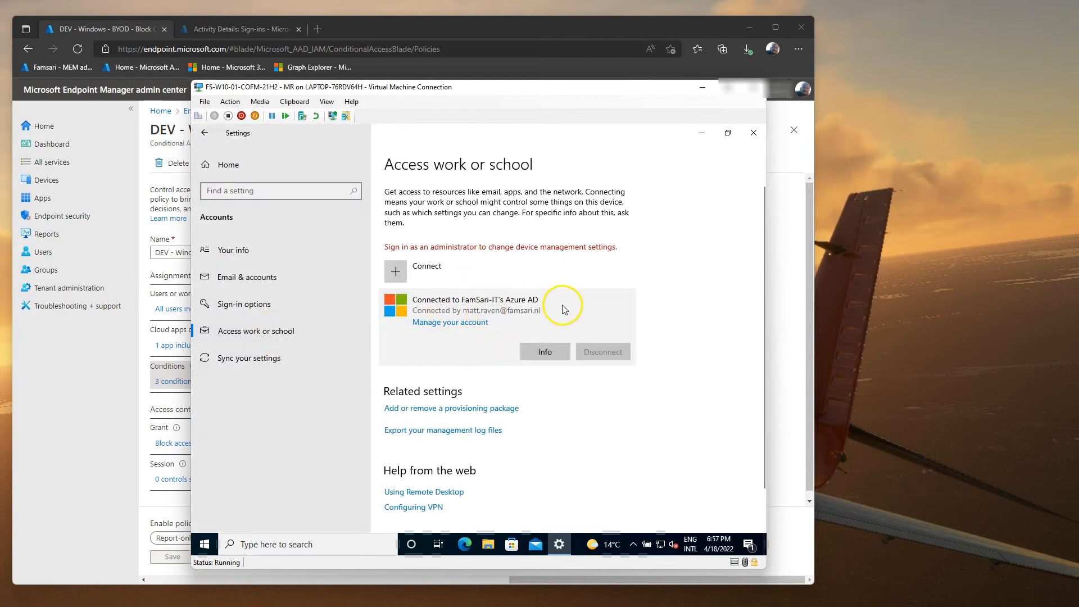
Step: Review the Azure AD connection's management details, then close Settings
left_click(551, 354)
scroll(330, 364, "down", 3)
scroll(330, 364, "down", 4)
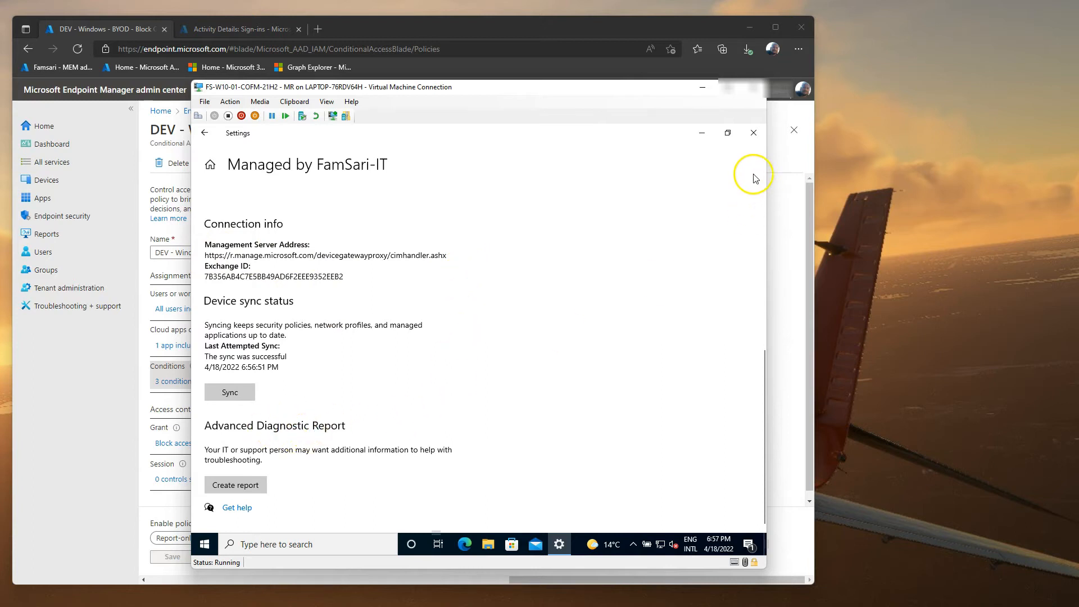
left_click(753, 133)
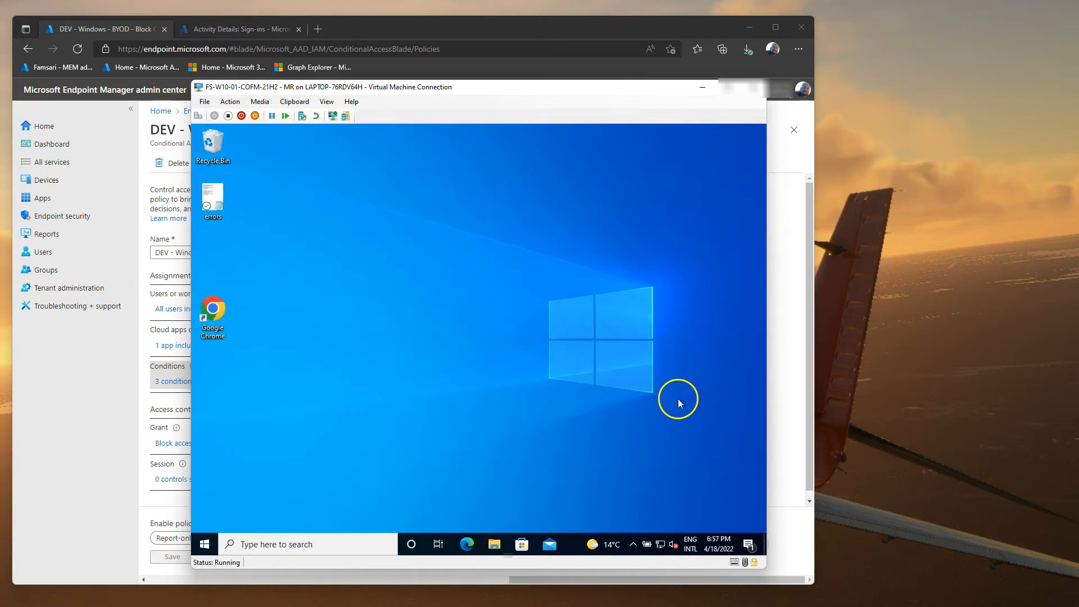
Step: Open the test file from OneDrive's Project X folder in Notepad, then close it and the folder
left_click(494, 544)
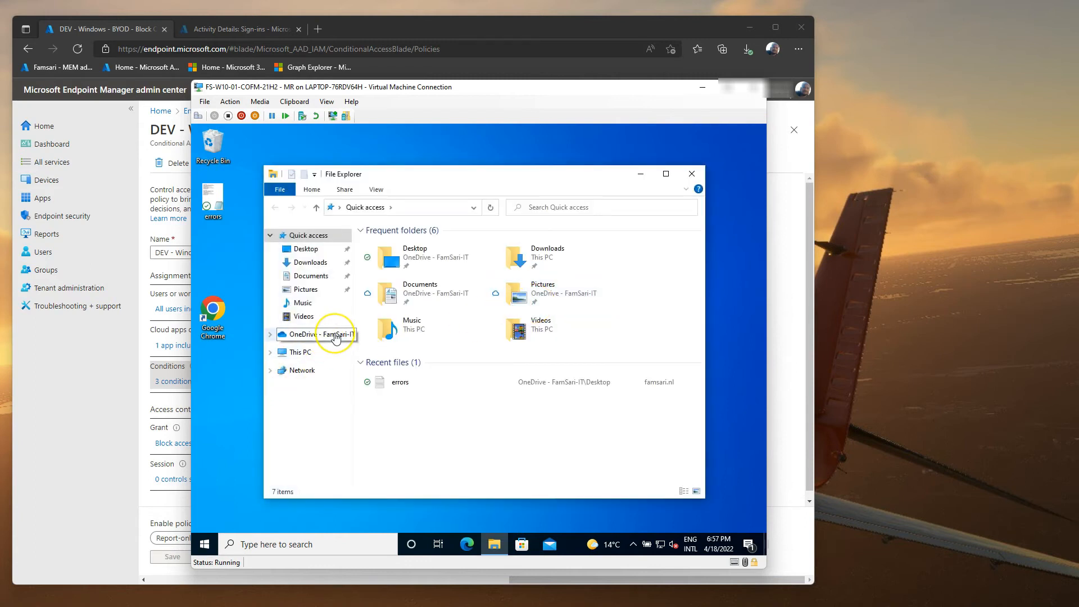
left_click(336, 336)
left_click(396, 283)
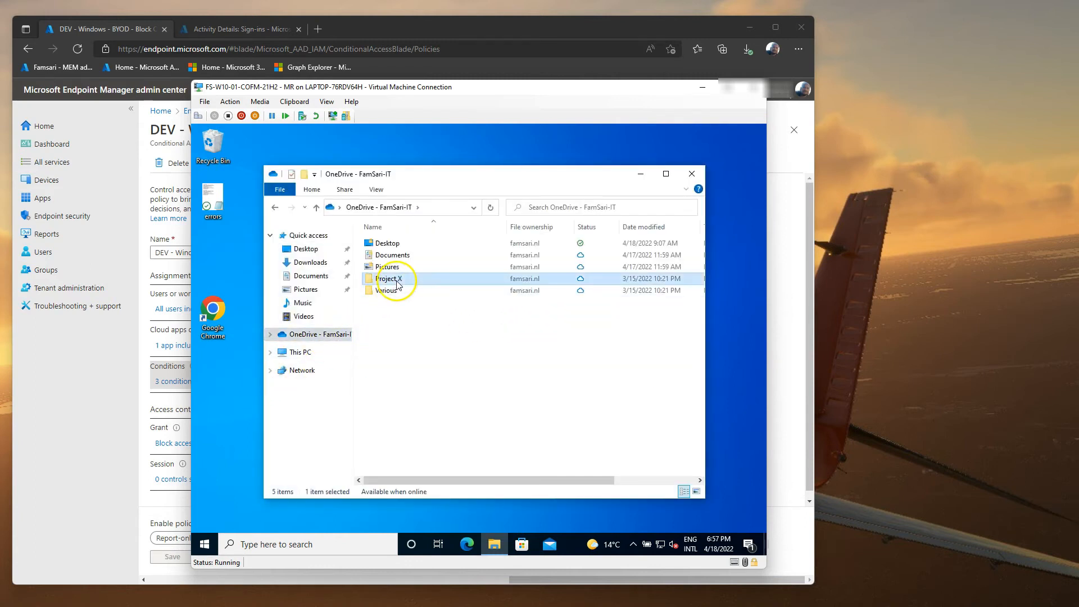
double_click(397, 283)
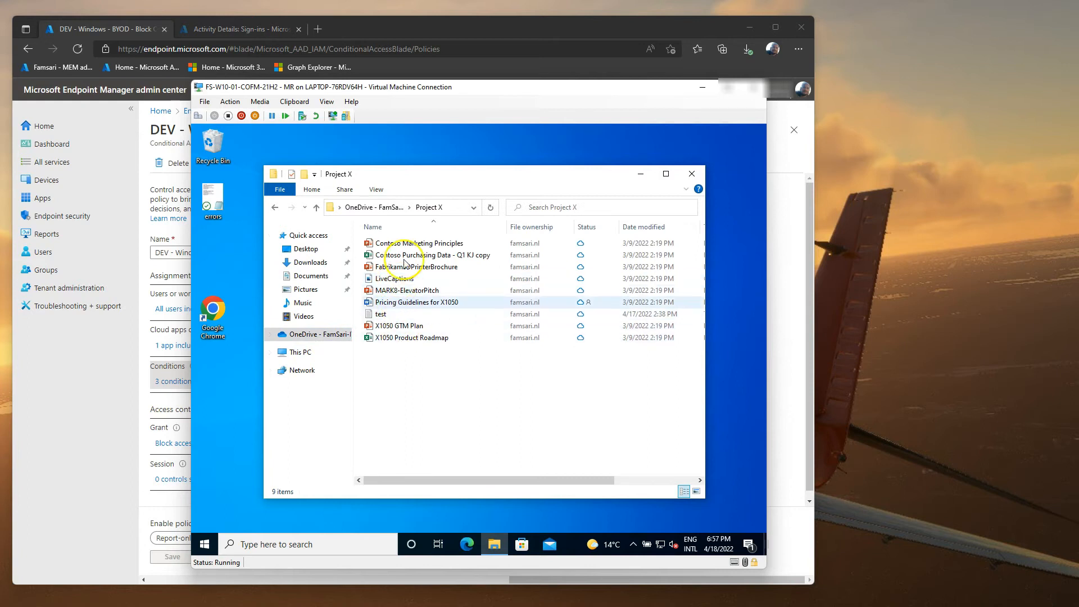
double_click(396, 314)
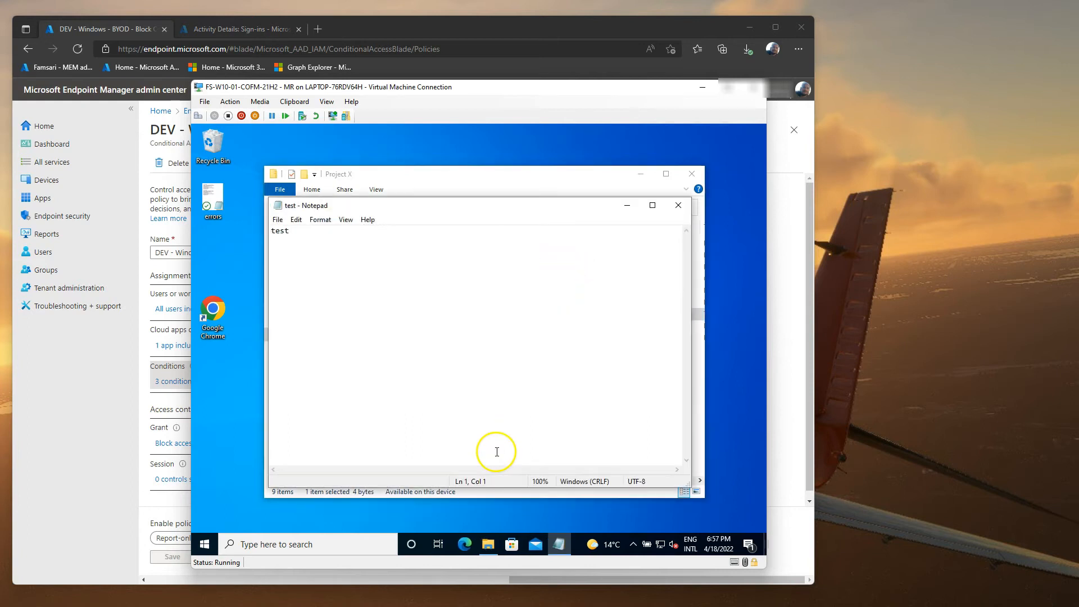
left_click(678, 205)
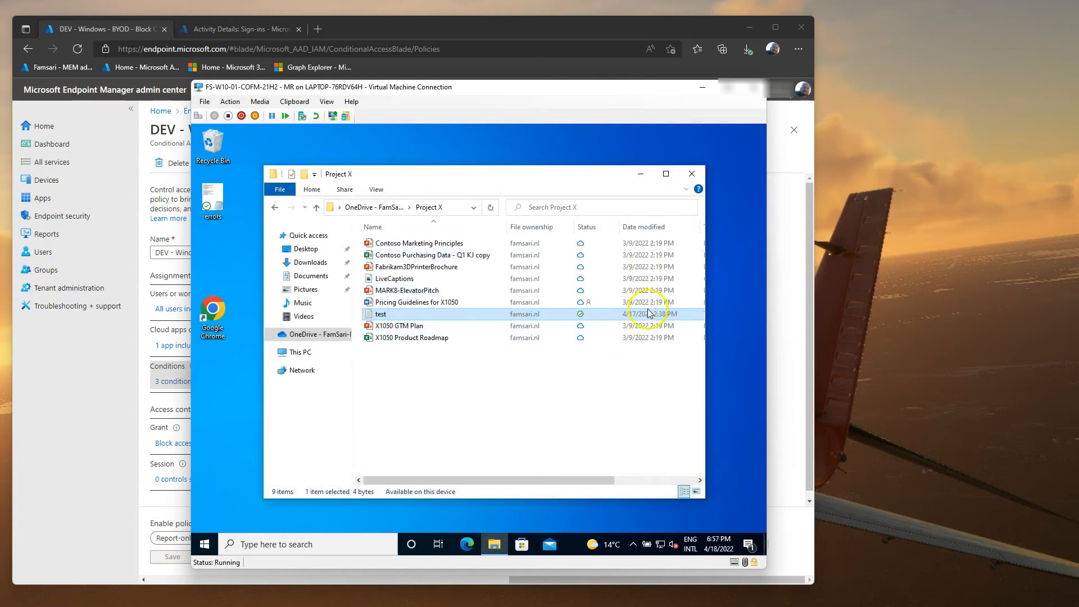
left_click(692, 174)
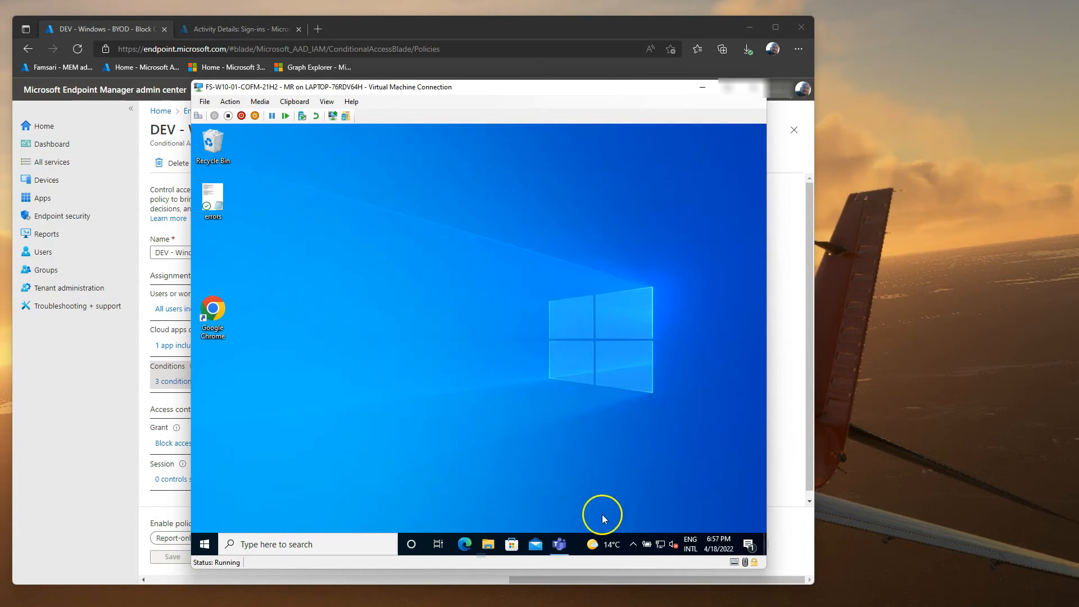
Step: Launch Teams, view the chat already signed in, then close Teams
left_click(560, 545)
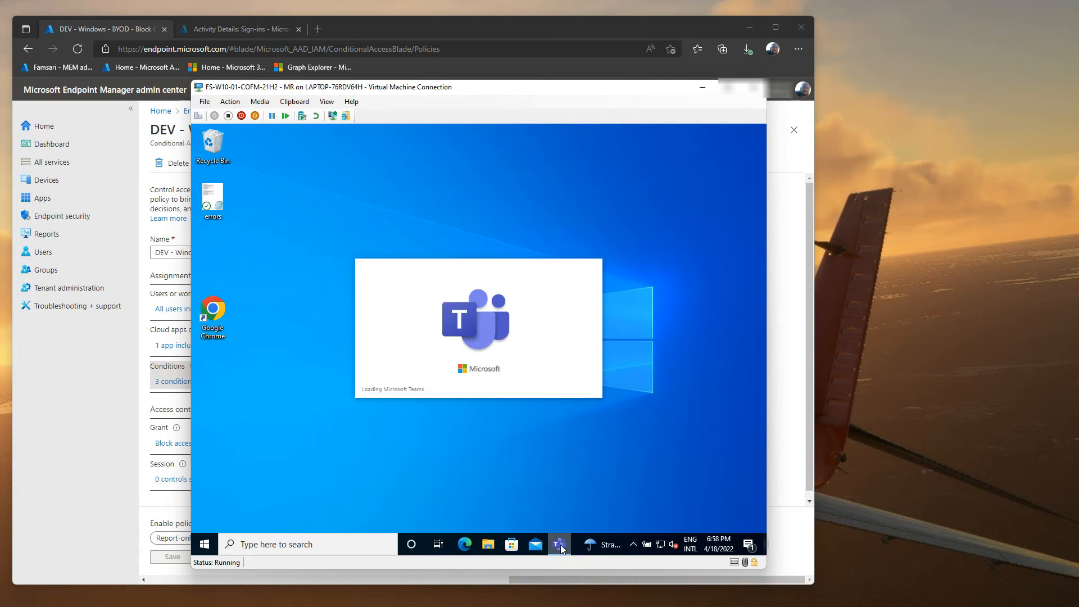
left_click(207, 202)
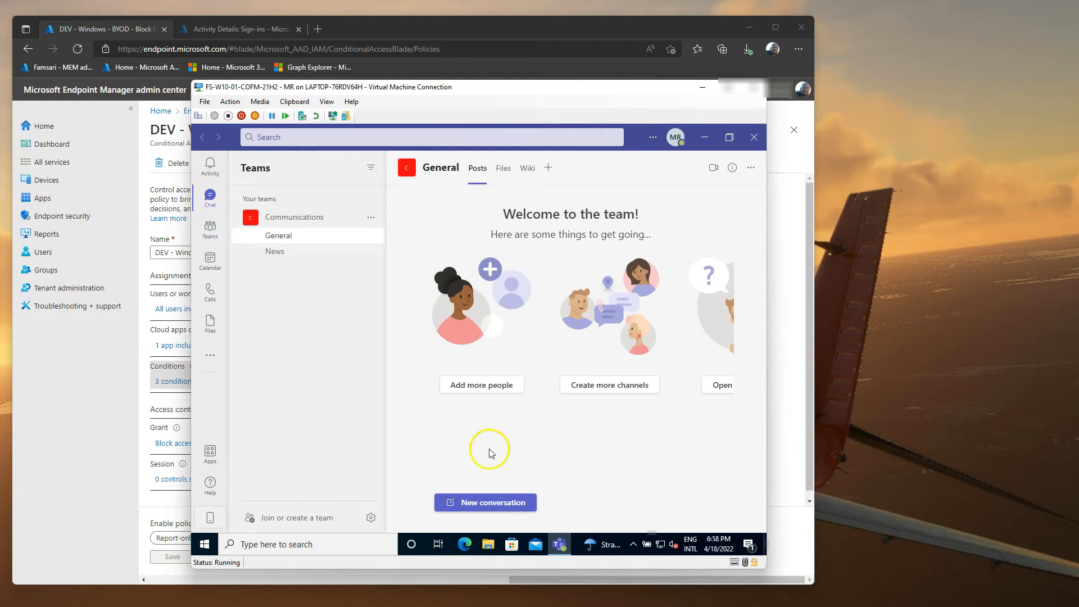
left_click(754, 137)
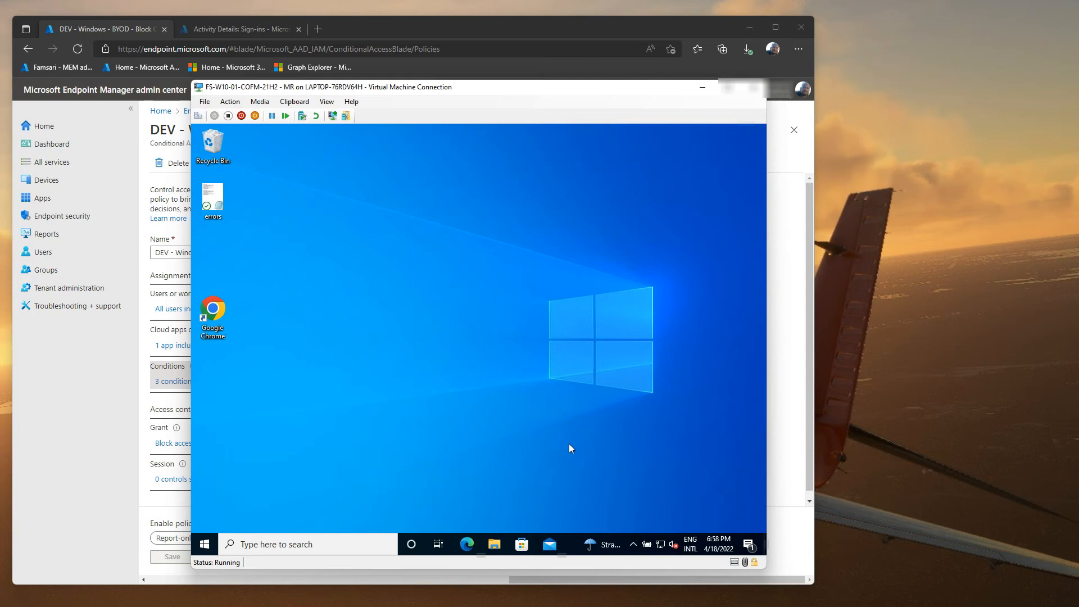
Step: Shut down the COFM VM and bring the BYOD VM window into view
right_click(204, 543)
mouse_move(259, 513)
left_click(405, 489)
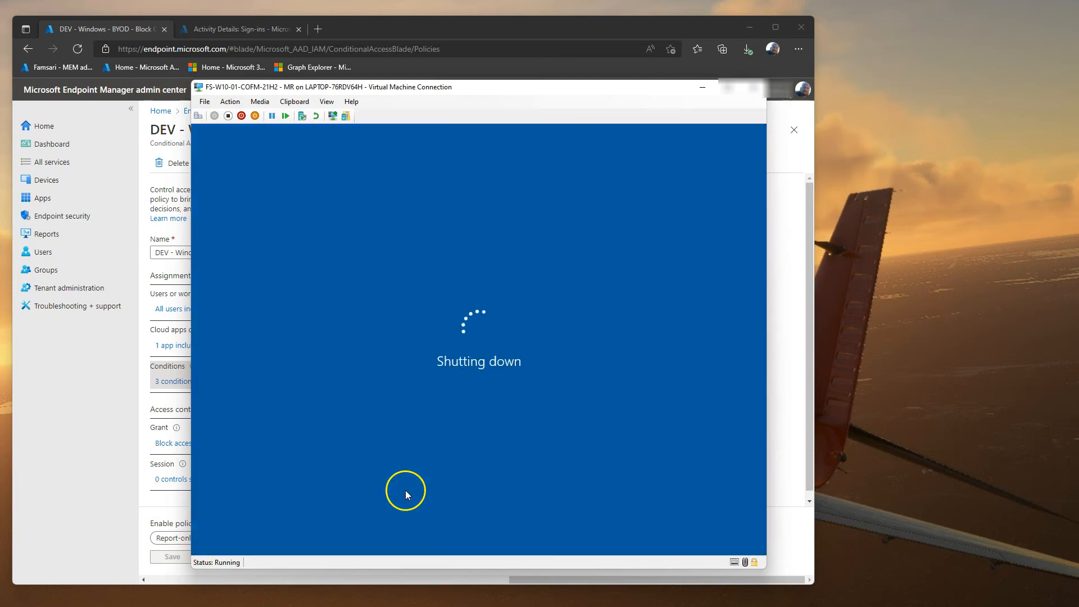
left_click_drag(1078, 140, 664, 67)
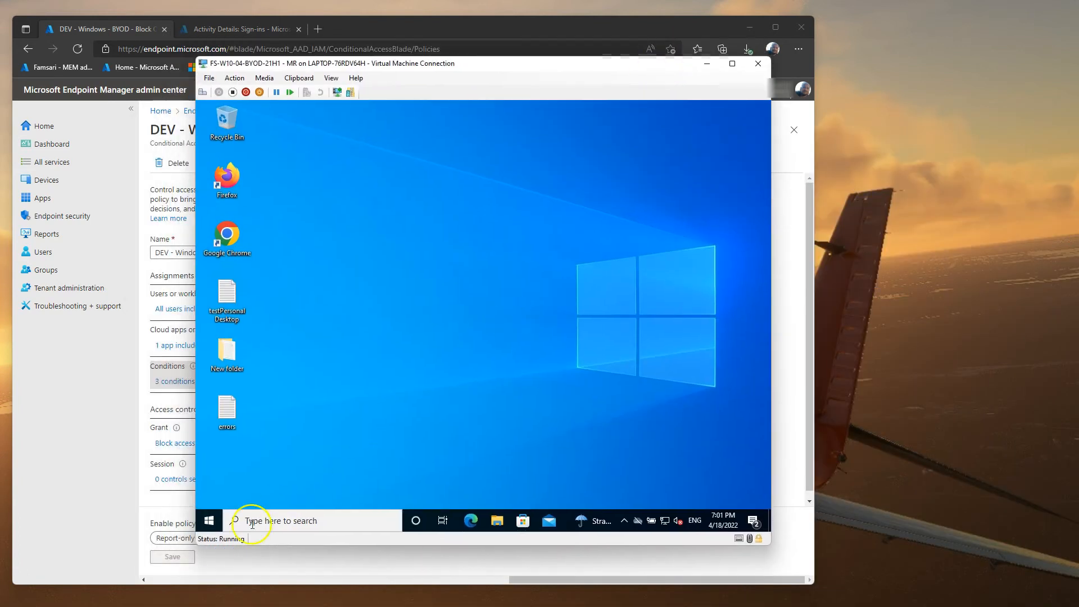
Step: Confirm the BYOD VM's Access work or school page shows no connected account
right_click(211, 519)
left_click(267, 413)
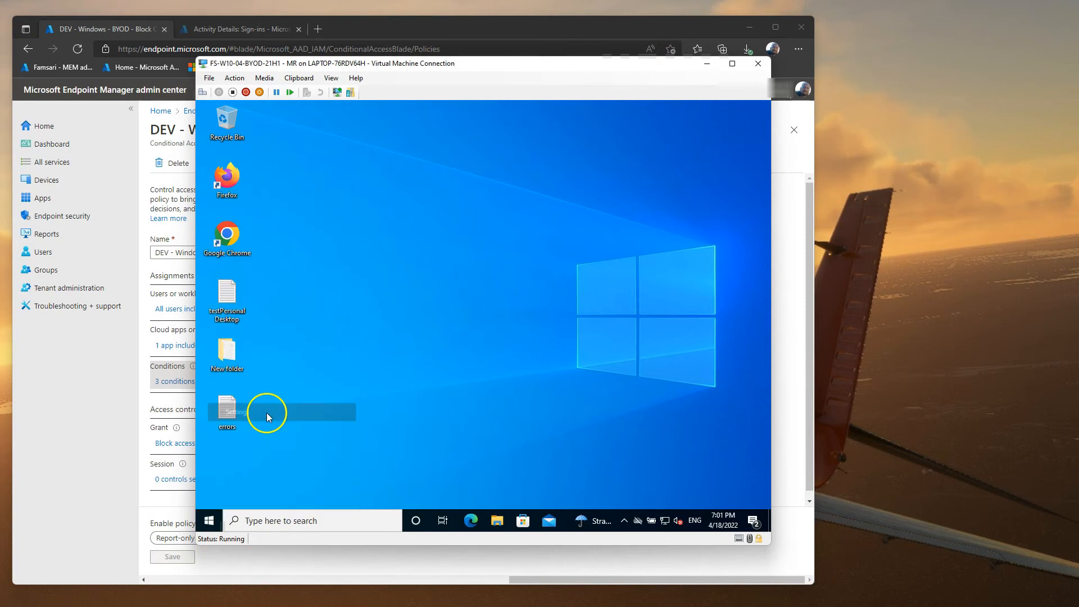
left_click(337, 355)
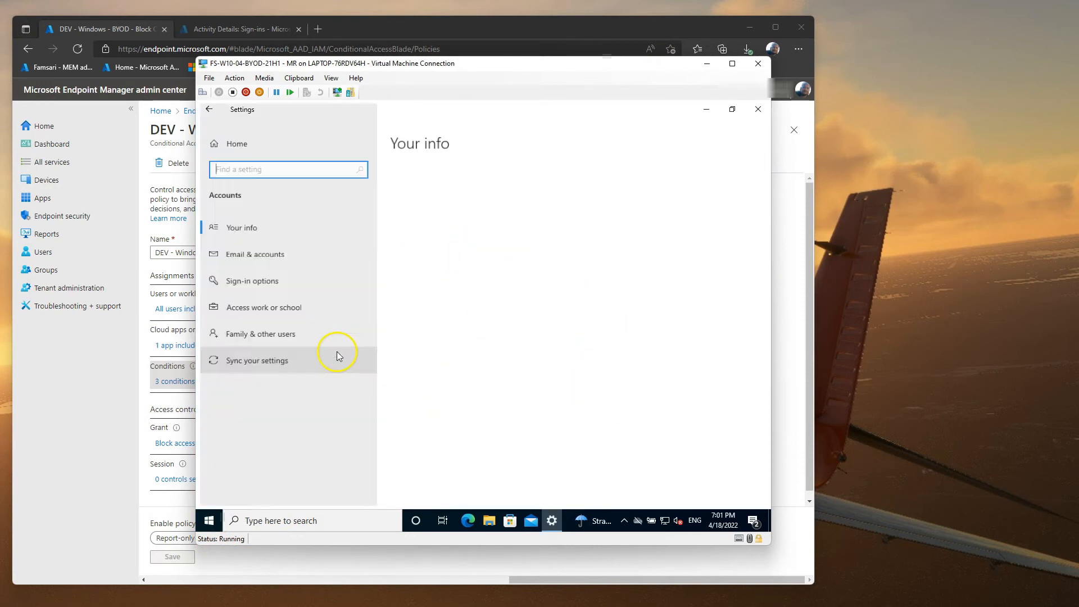
left_click(275, 308)
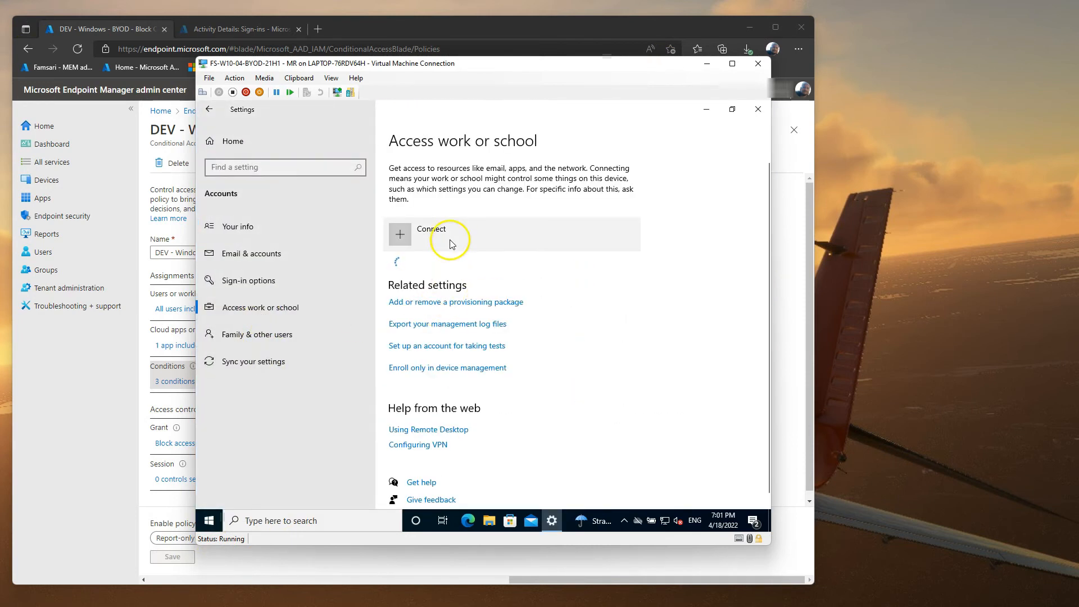
left_click(758, 109)
left_click(471, 521)
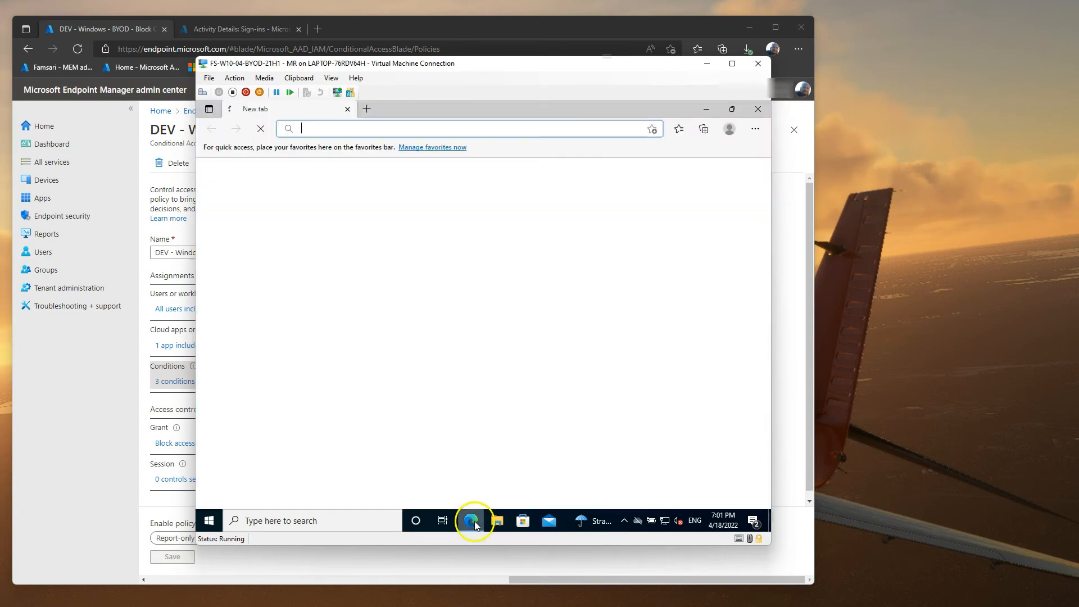
Step: Sign in to the Office portal with the work account in Edge and open Outlook mail
left_click(730, 129)
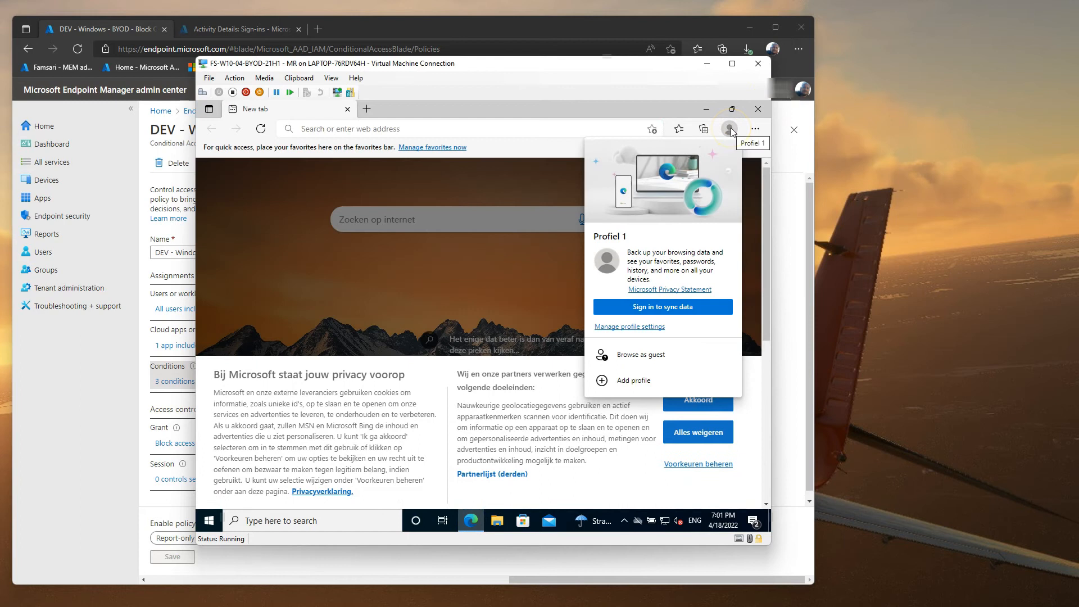
left_click(371, 130)
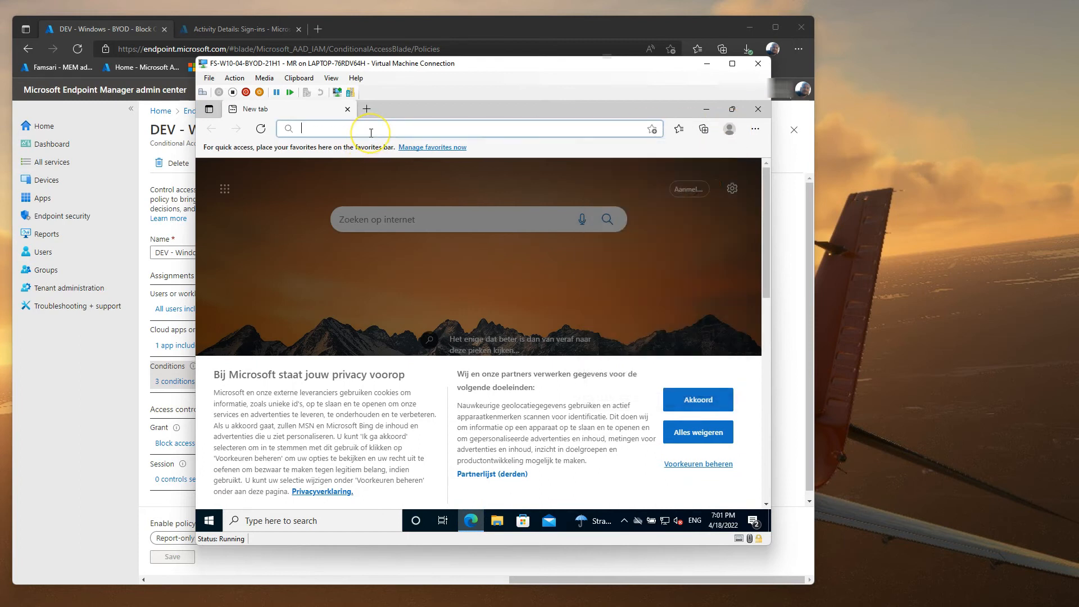
type("portal.office.com")
key("Return")
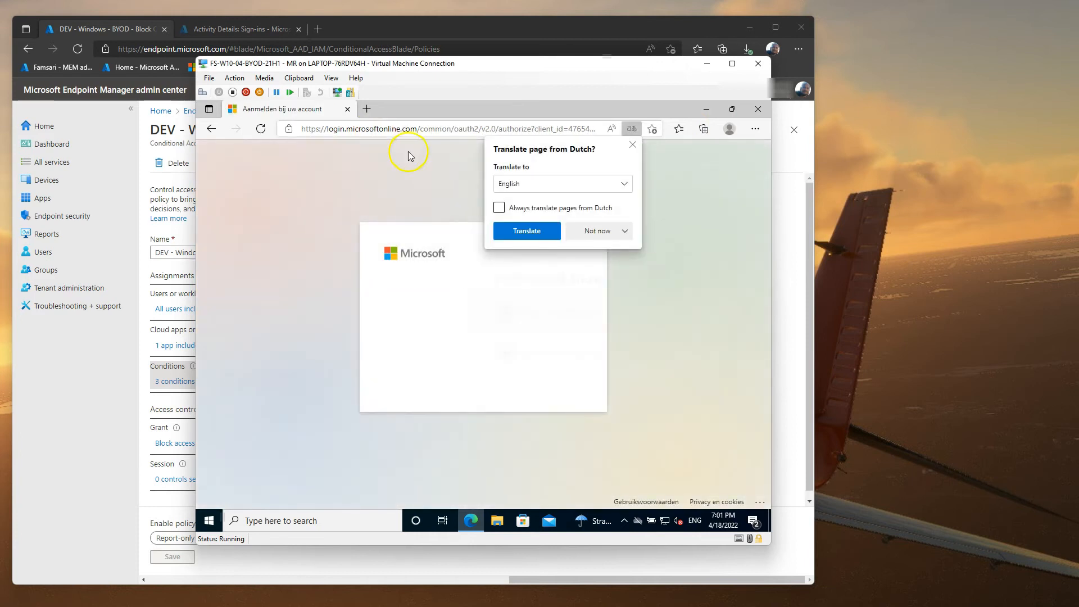
left_click(448, 315)
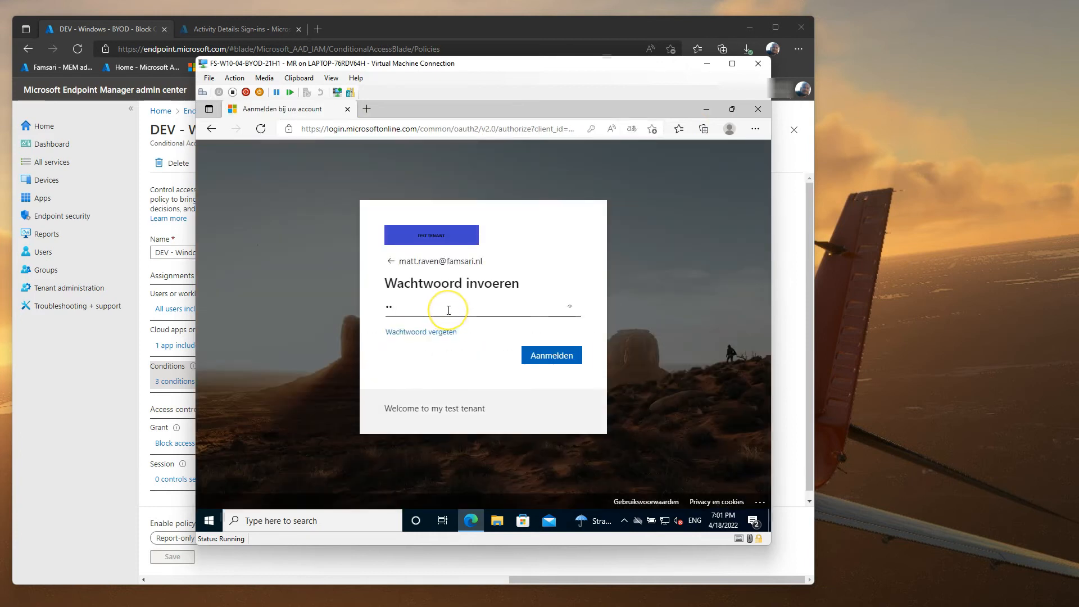
key("Return")
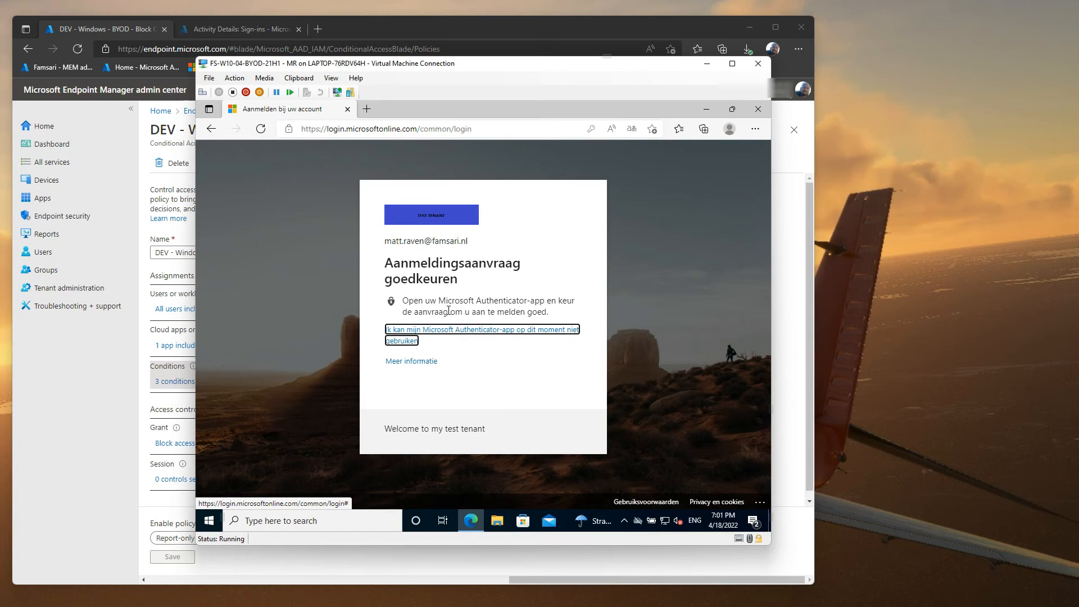
left_click(217, 283)
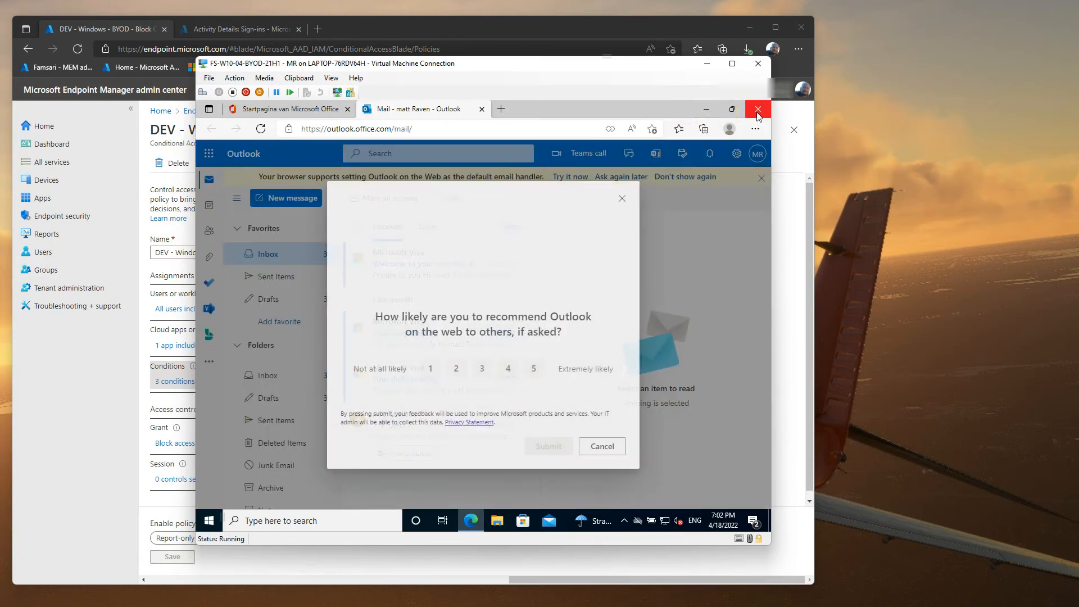
Step: Close Edge and go to Email & accounts in Windows Settings, via the Accounts pages
left_click(758, 109)
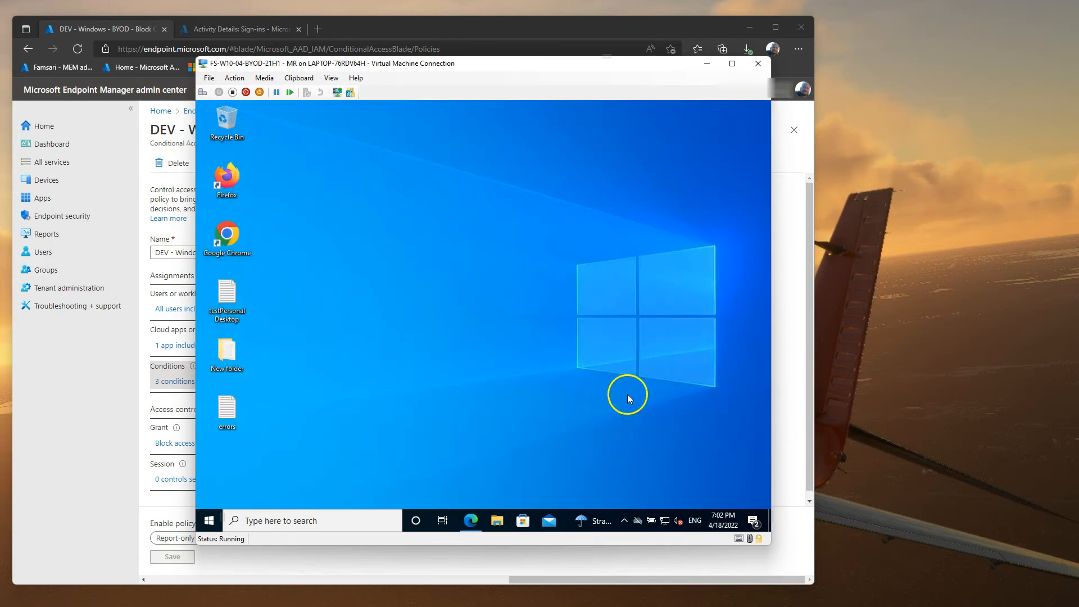
right_click(209, 521)
left_click(233, 409)
left_click(340, 363)
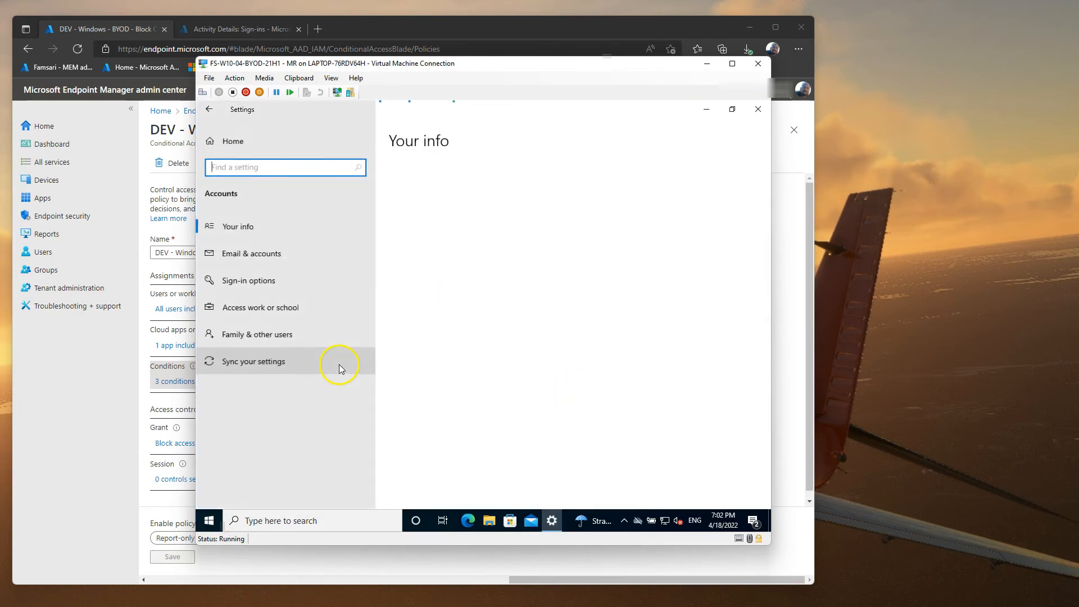
left_click(228, 285)
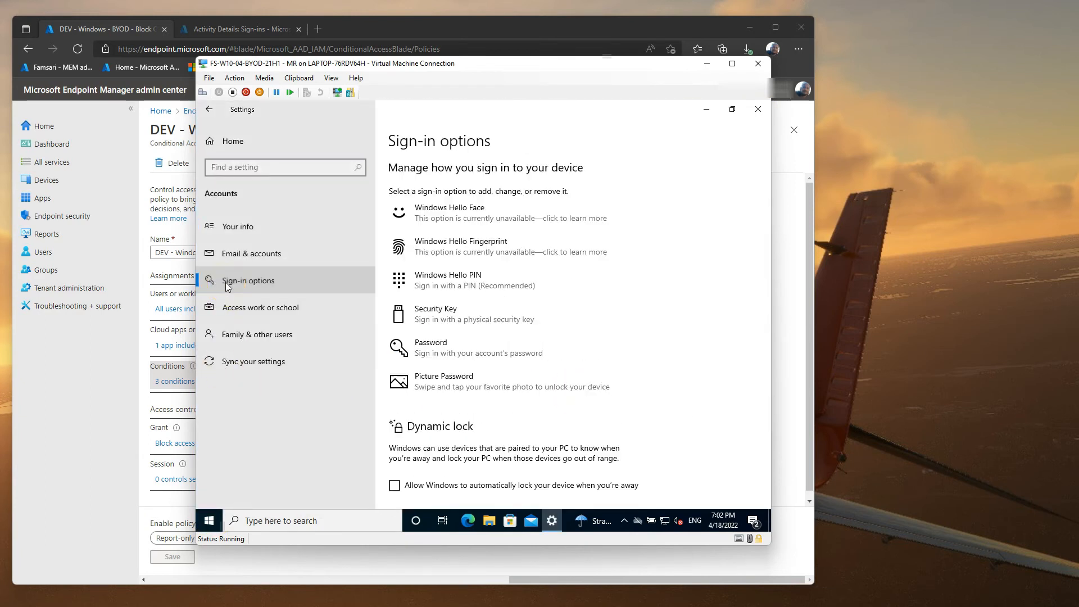
left_click(262, 311)
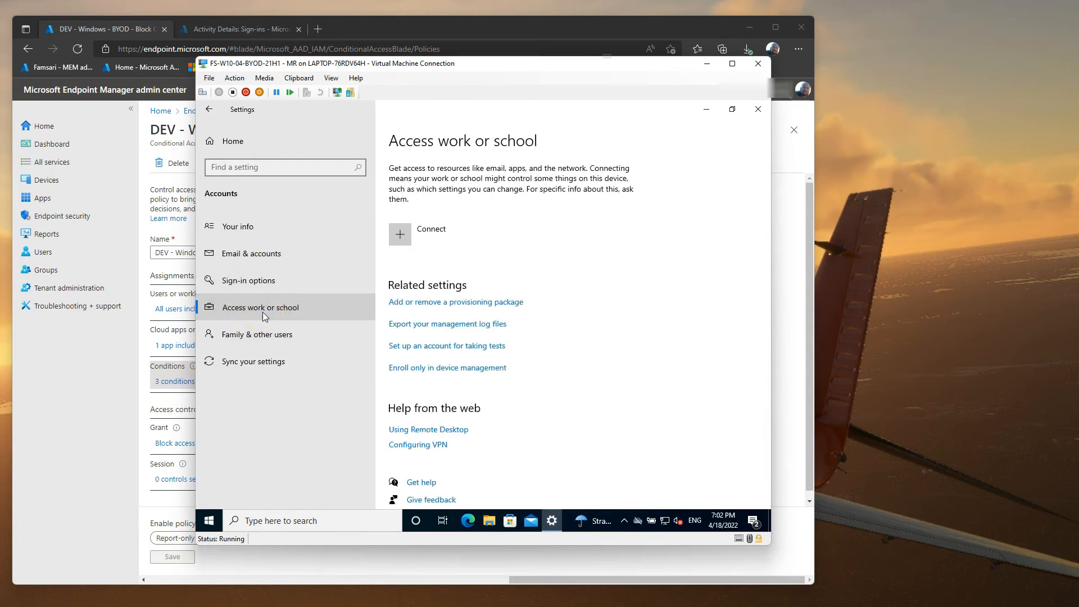
left_click(286, 253)
Step: Try adding the work account as an Office 365 account, entering its e-mail address and password
left_click(447, 201)
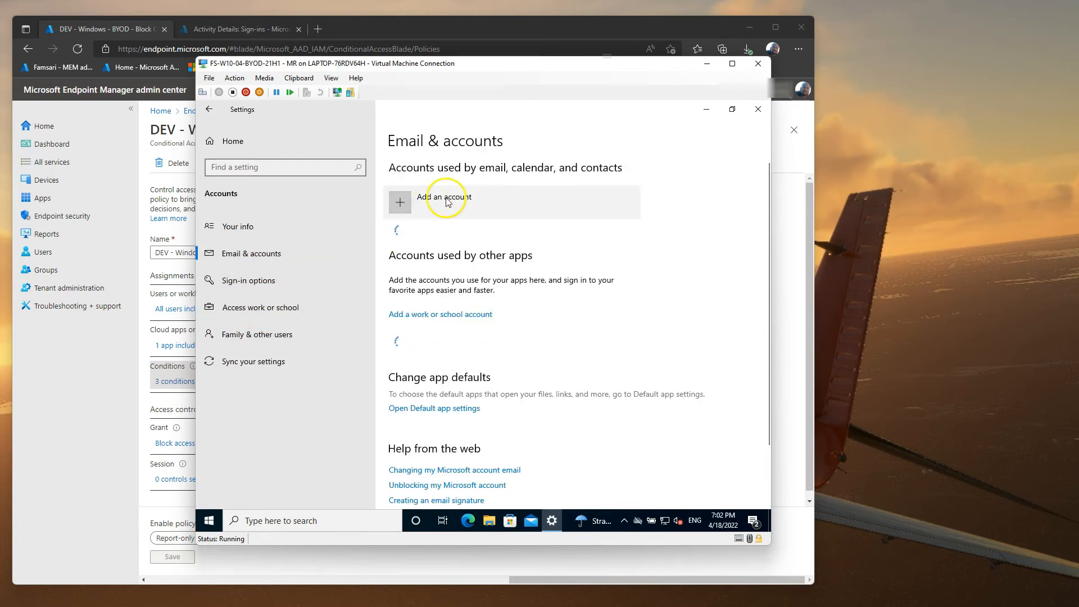
left_click(429, 198)
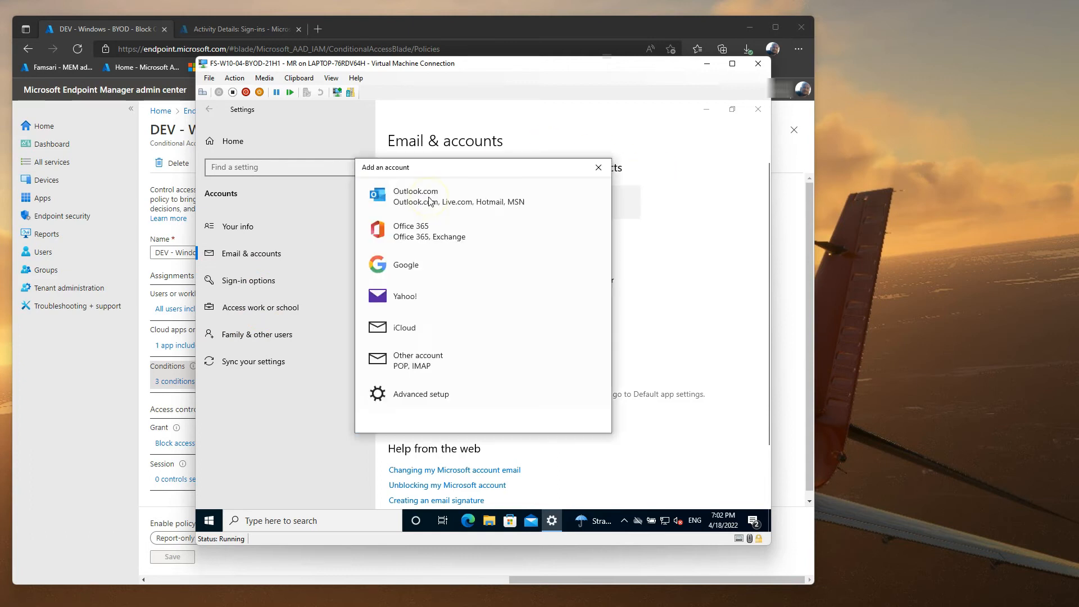
left_click(430, 231)
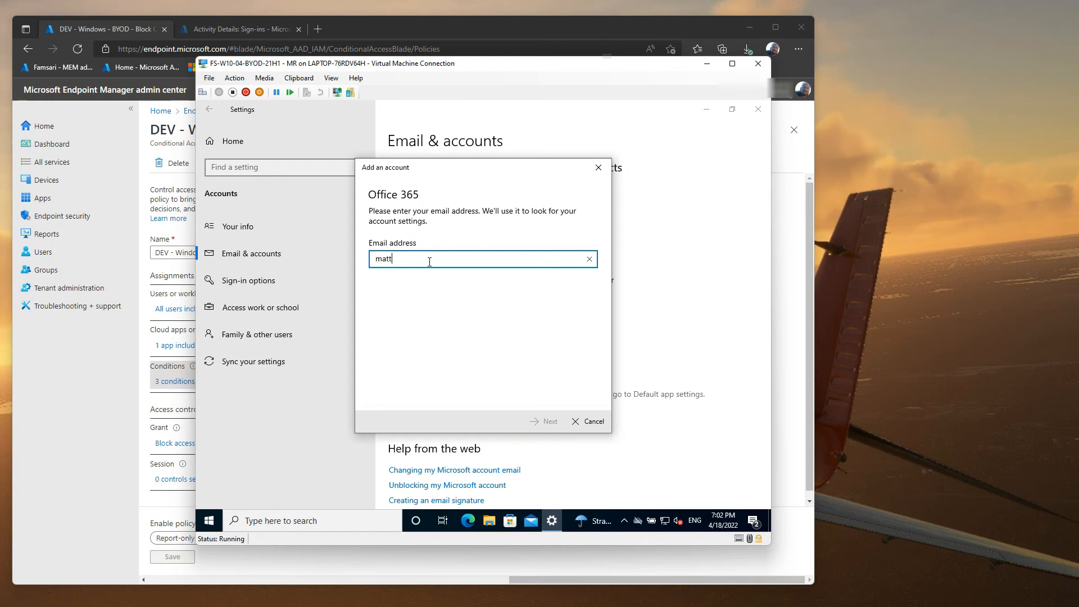
key("Return")
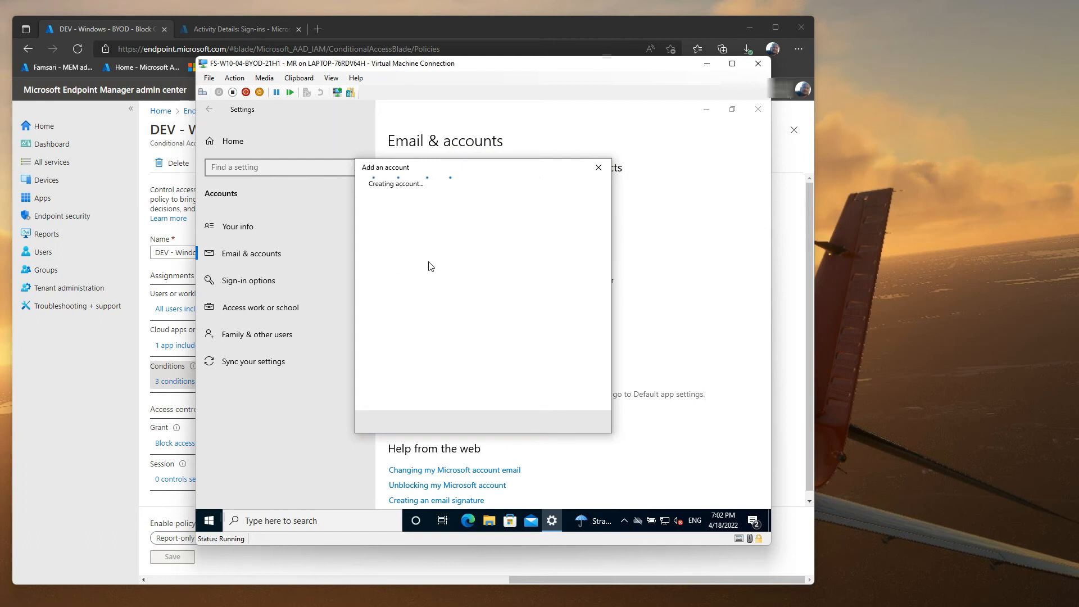
type("••")
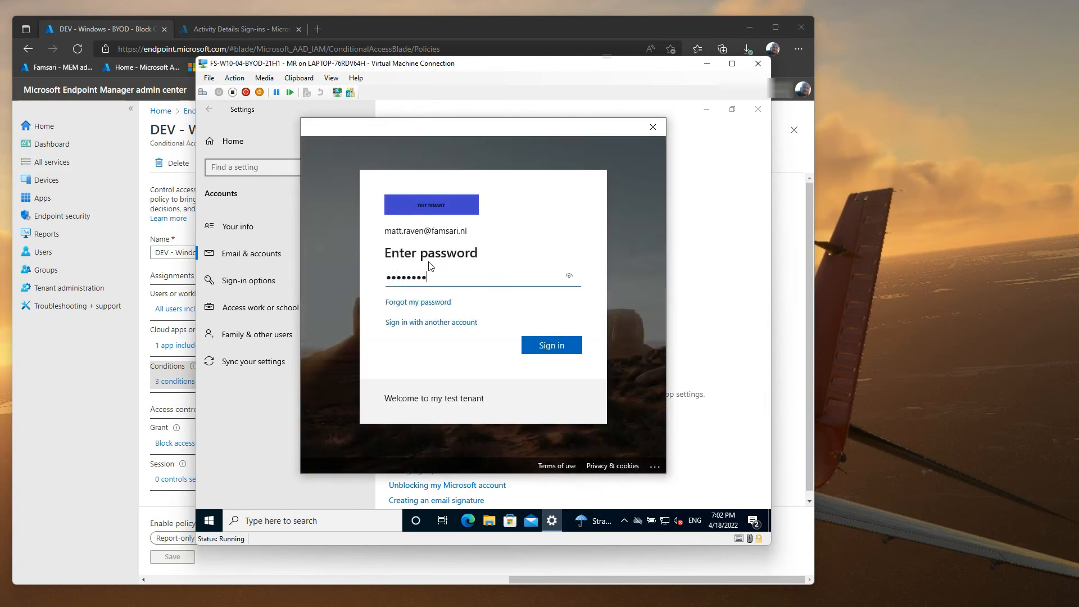
key("Return")
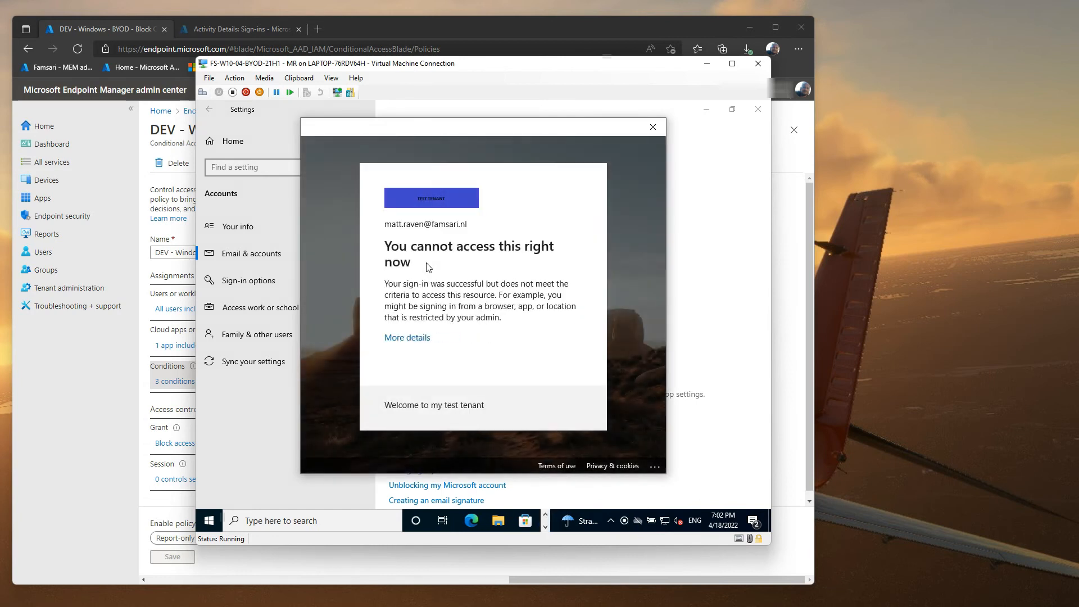
Step: Copy the blocked sign-in's error 53003 troubleshooting details, then close the sign-in and add-account dialogs
left_click(408, 337)
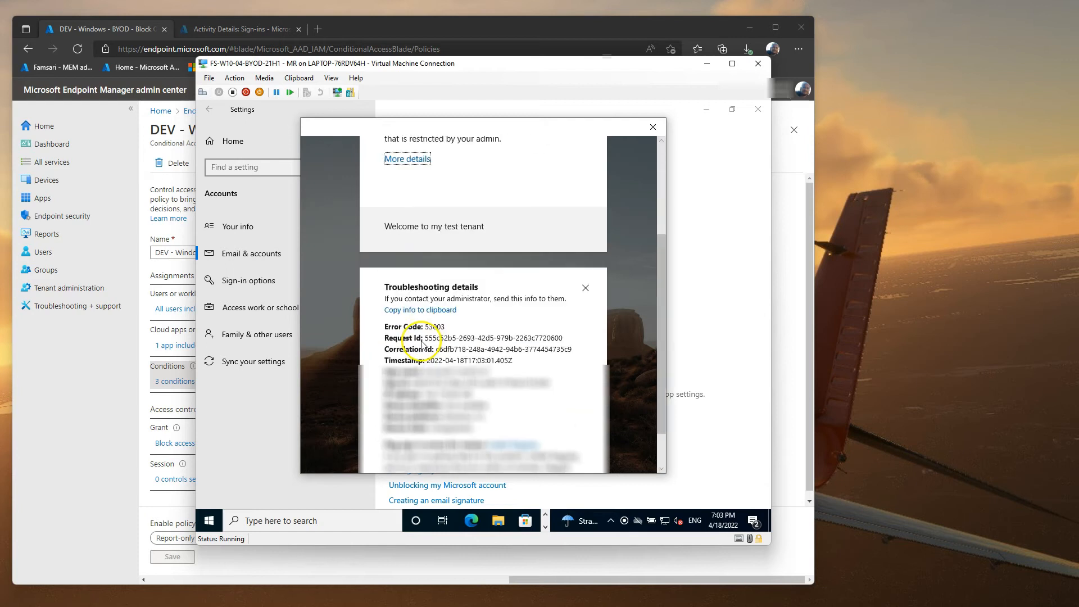
left_click(436, 313)
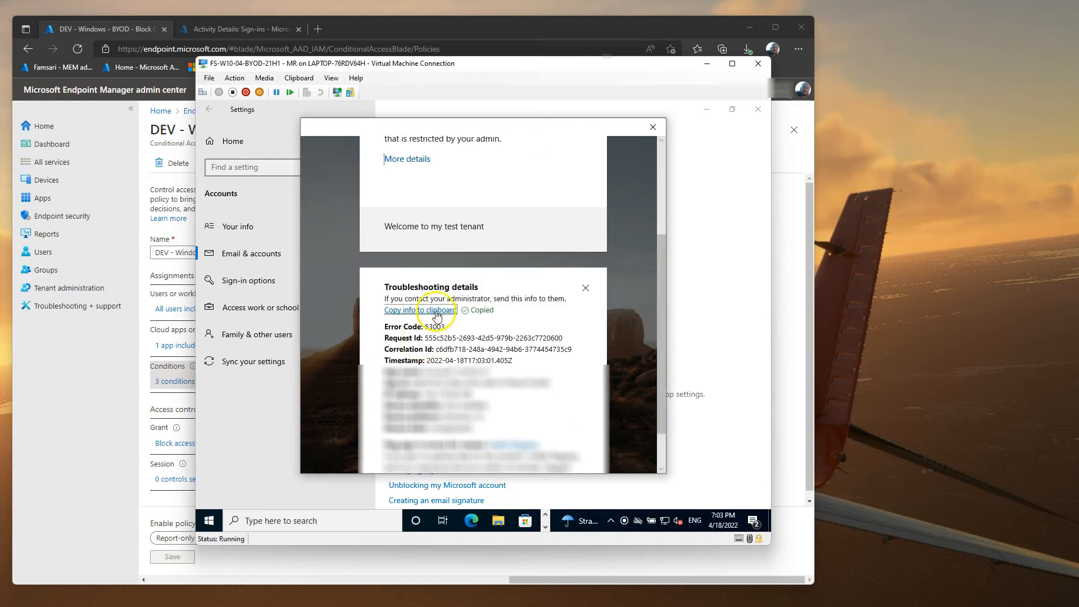
left_click(652, 127)
left_click(599, 167)
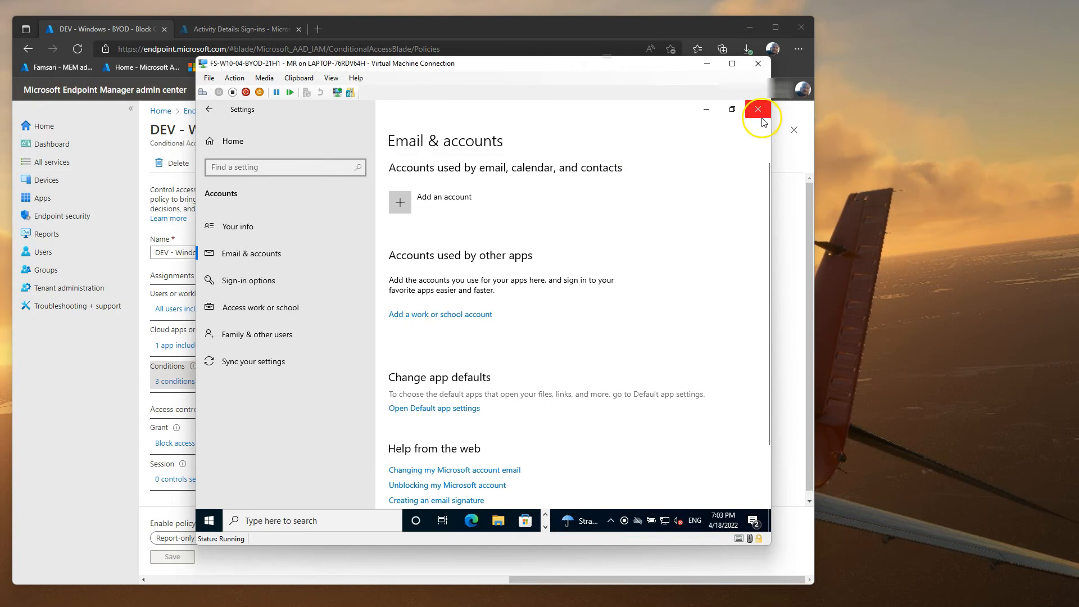
Step: Close Settings, then paste the copied error details into errors.txt and save it
left_click(758, 110)
double_click(226, 410)
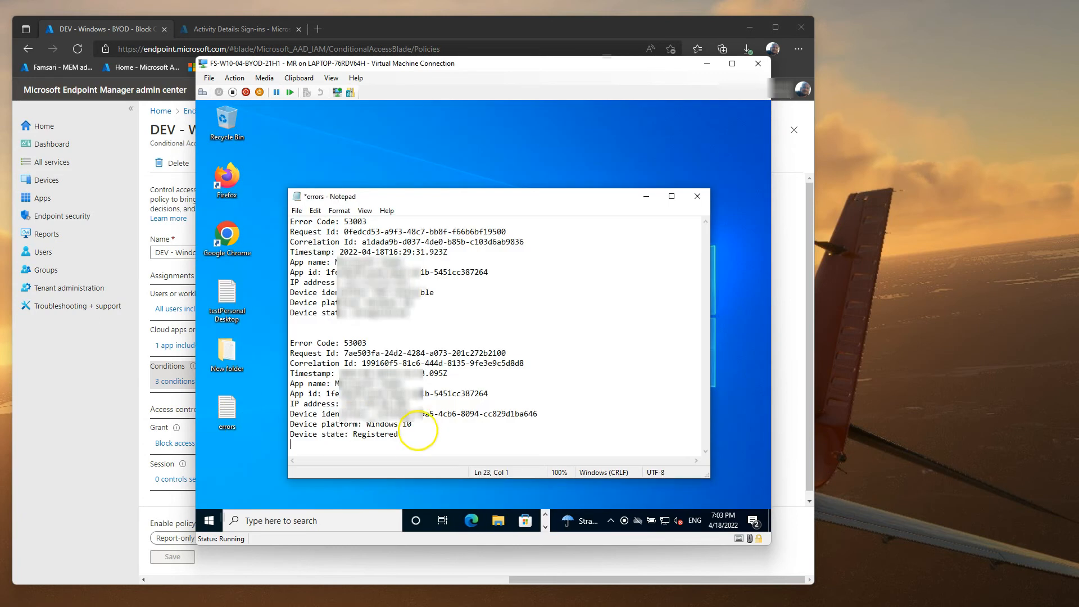
key("ctrl+v")
key("ctrl+s")
scroll(424, 436, "up", 4)
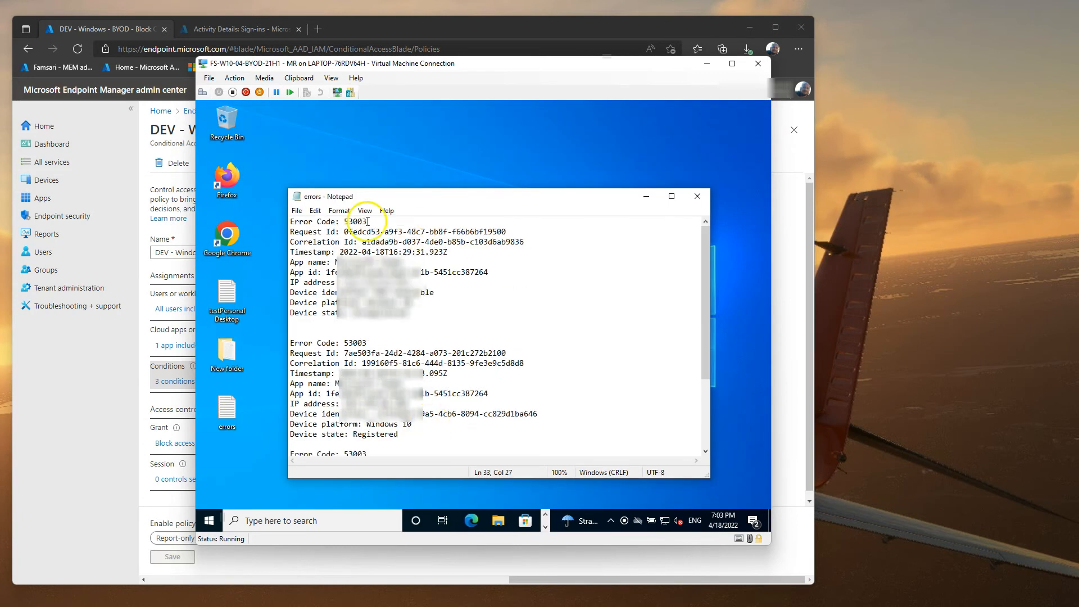
Step: Back in the Azure portal, open the test user's profile and their sign-in logs
left_click(82, 402)
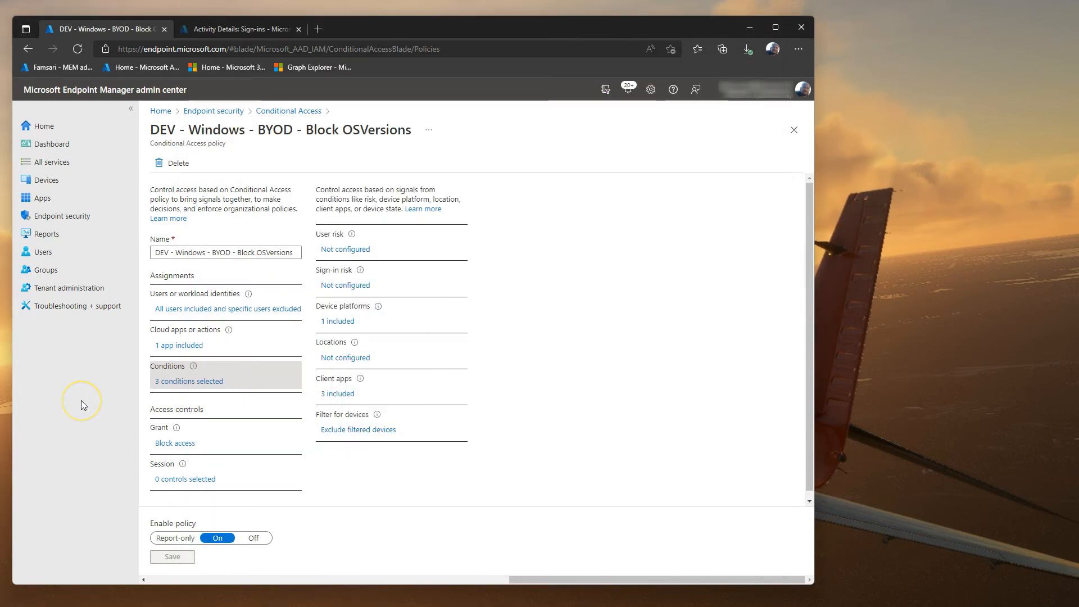
left_click(246, 30)
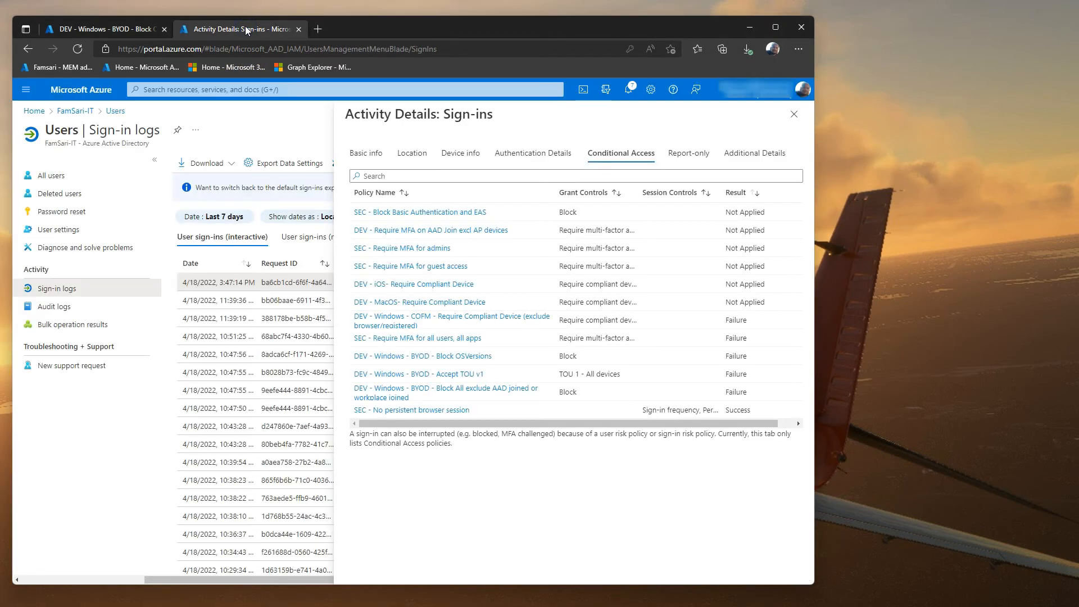
left_click(115, 111)
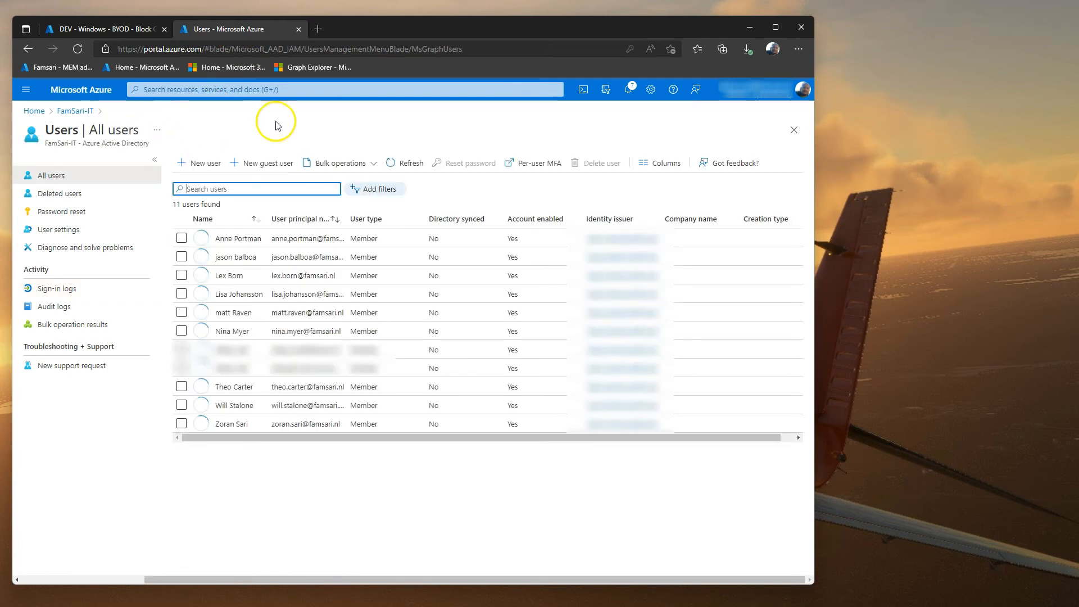
left_click(231, 313)
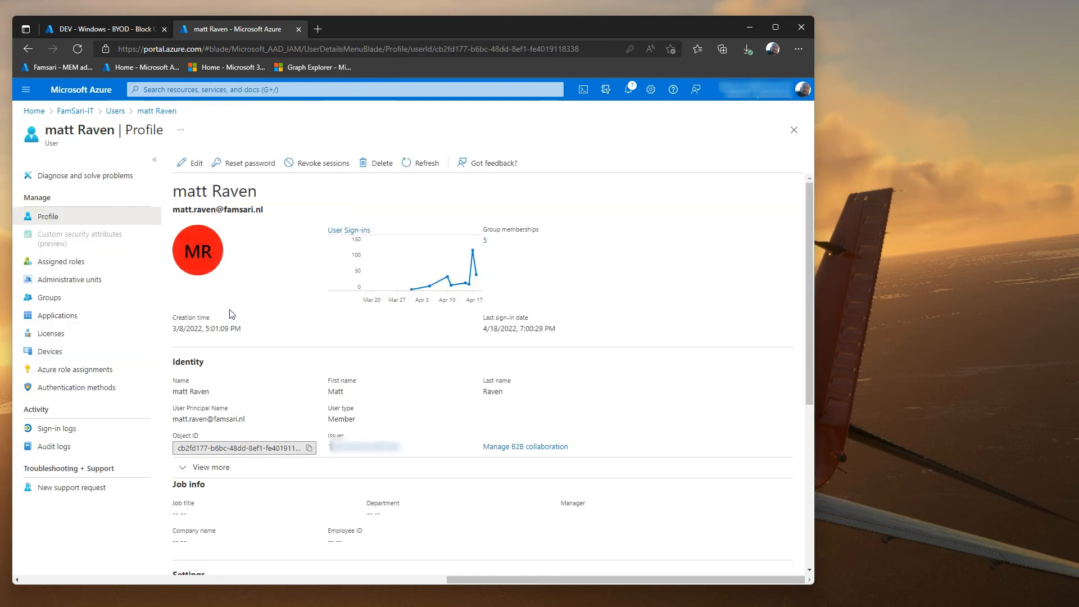
left_click(70, 429)
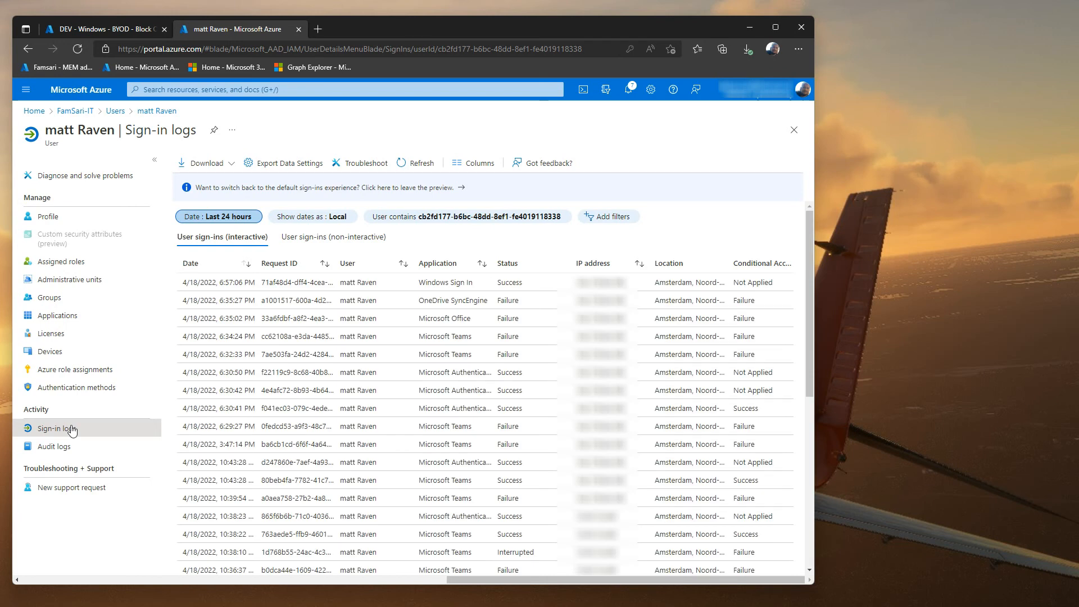
left_click(729, 605)
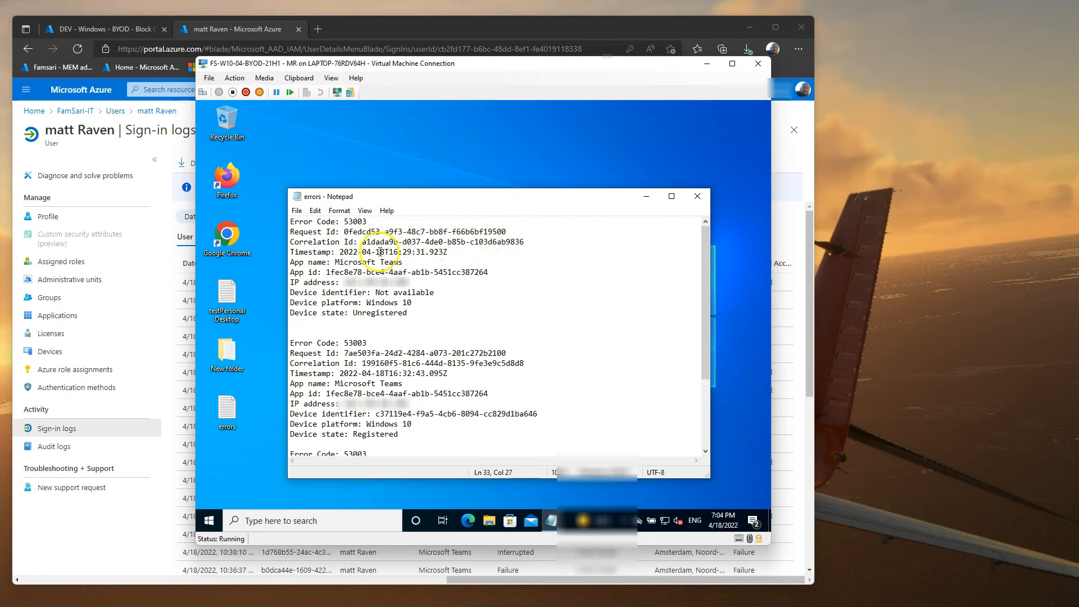
left_click_drag(377, 251, 411, 252)
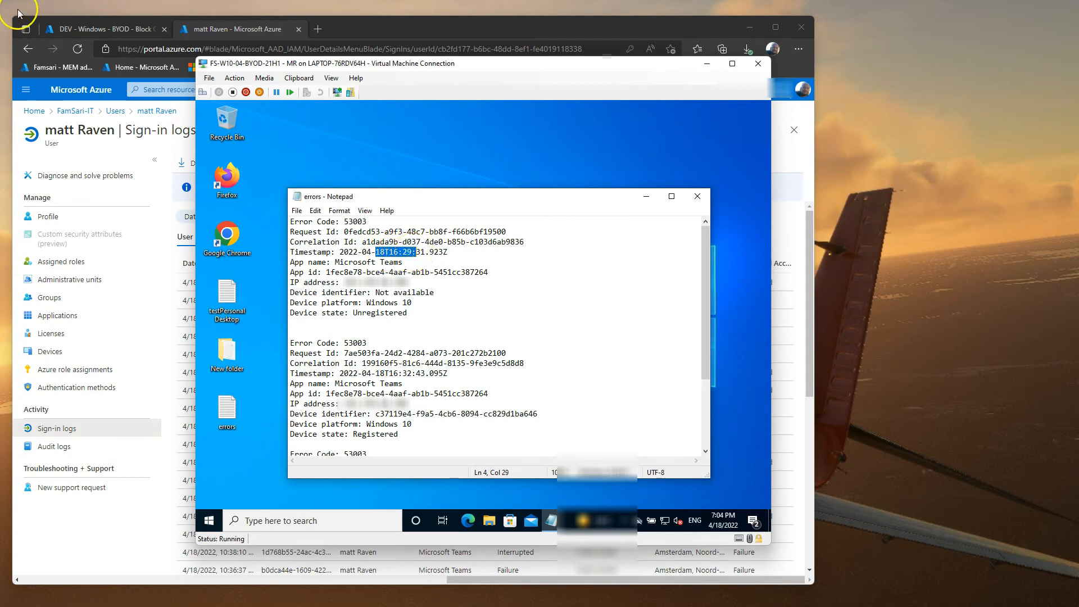
left_click(157, 558)
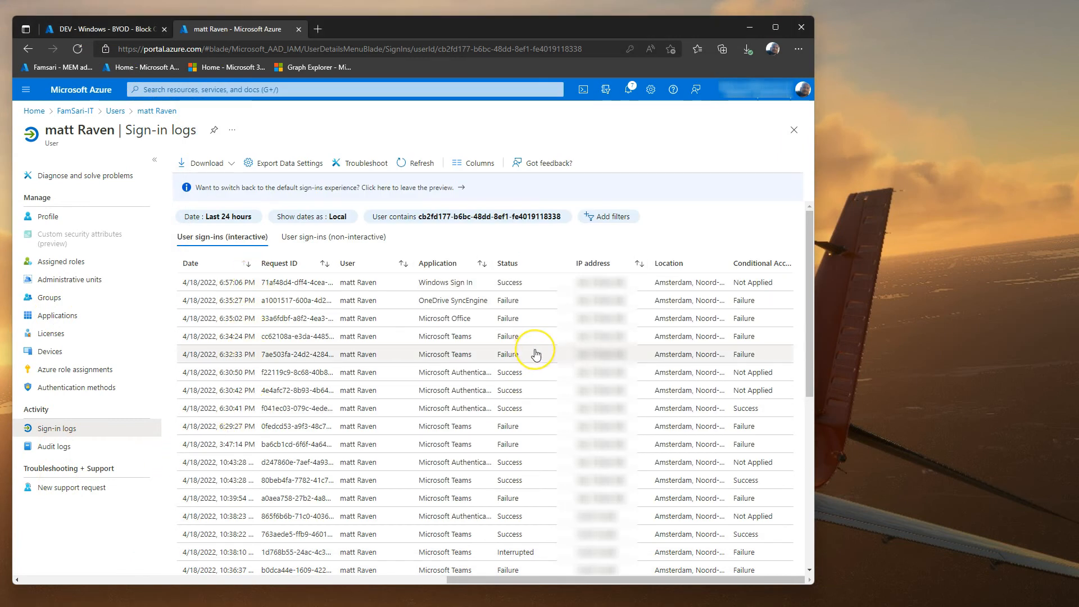
left_click(240, 431)
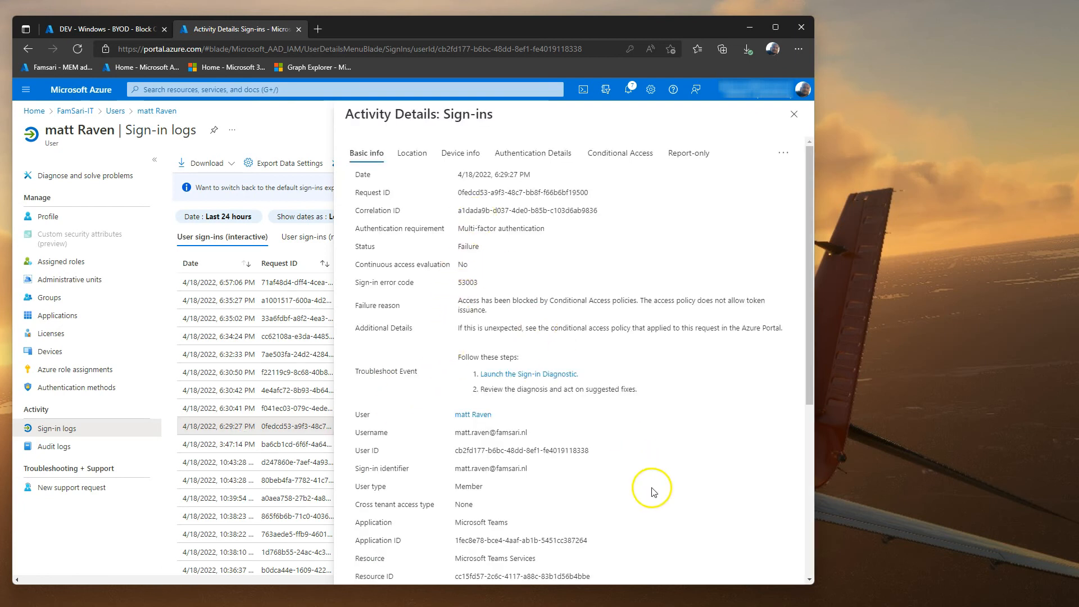
left_click(768, 605)
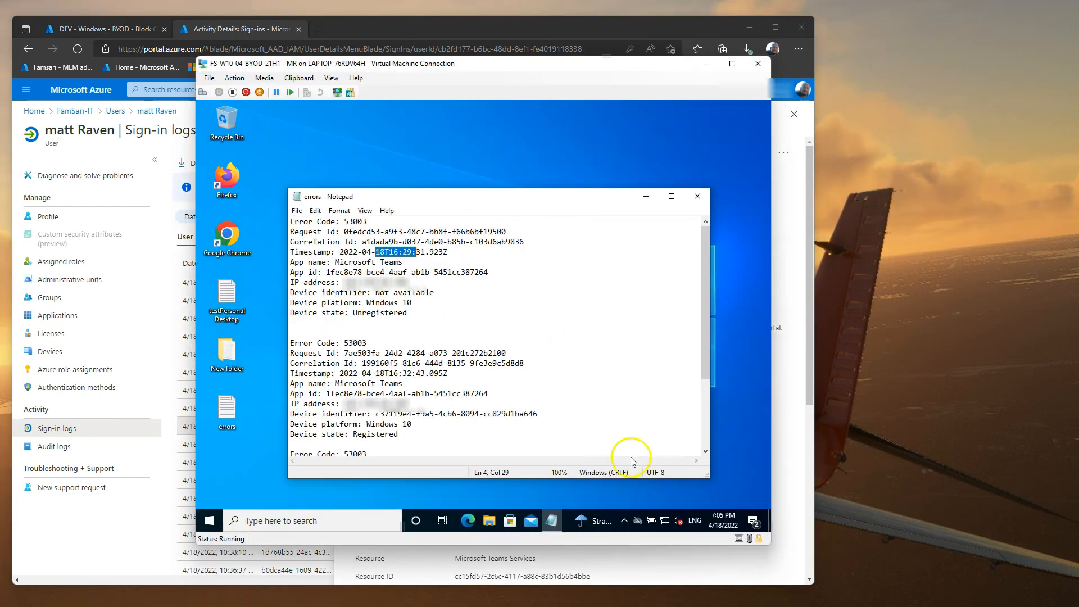
left_click_drag(606, 63, 639, 244)
left_click_drag(568, 425, 504, 422)
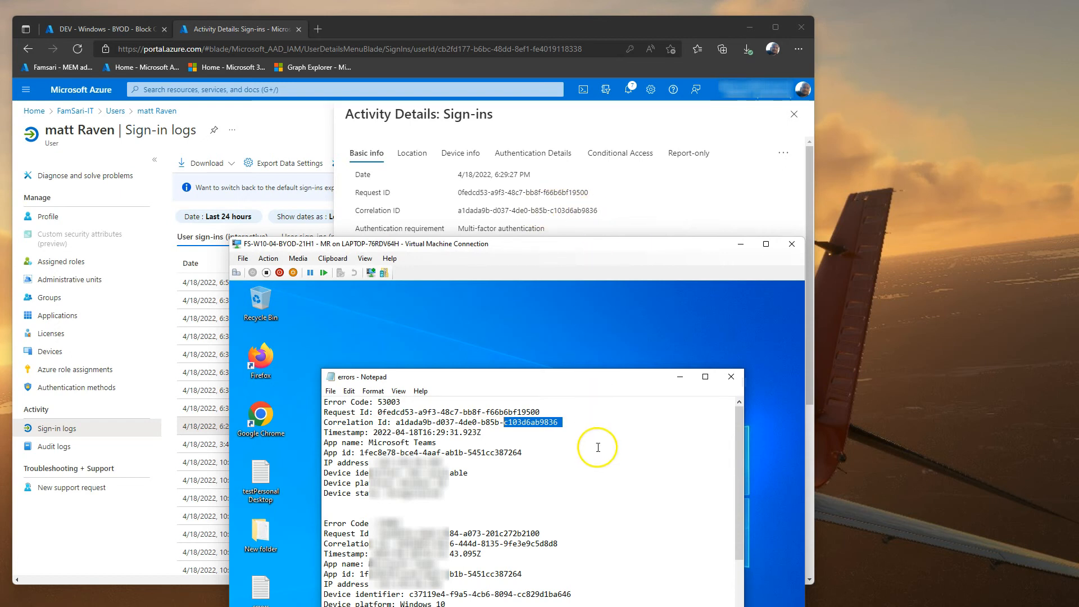
left_click(741, 247)
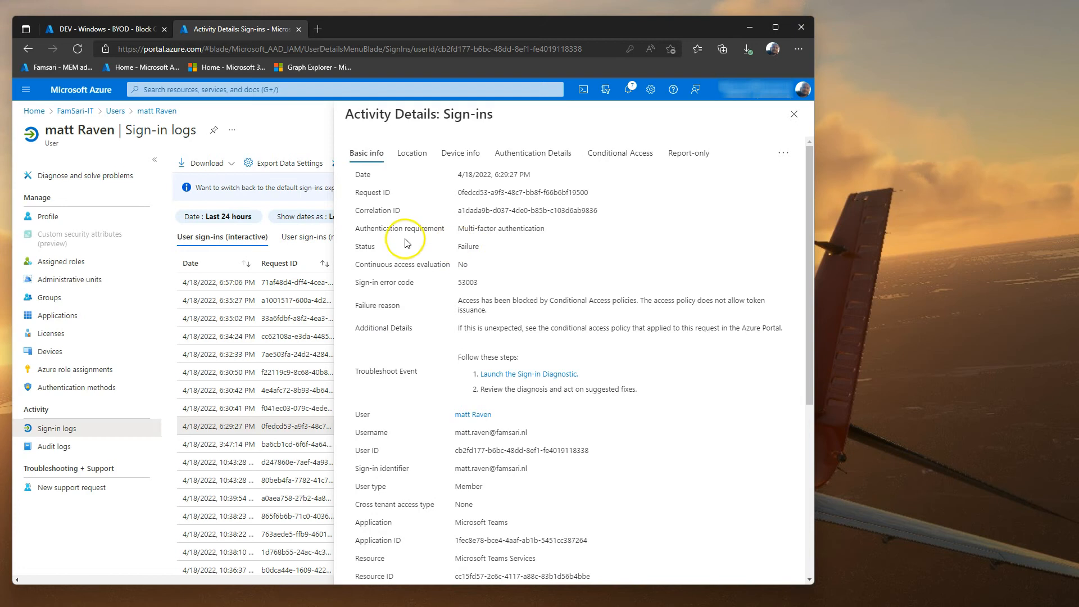
double_click(461, 247)
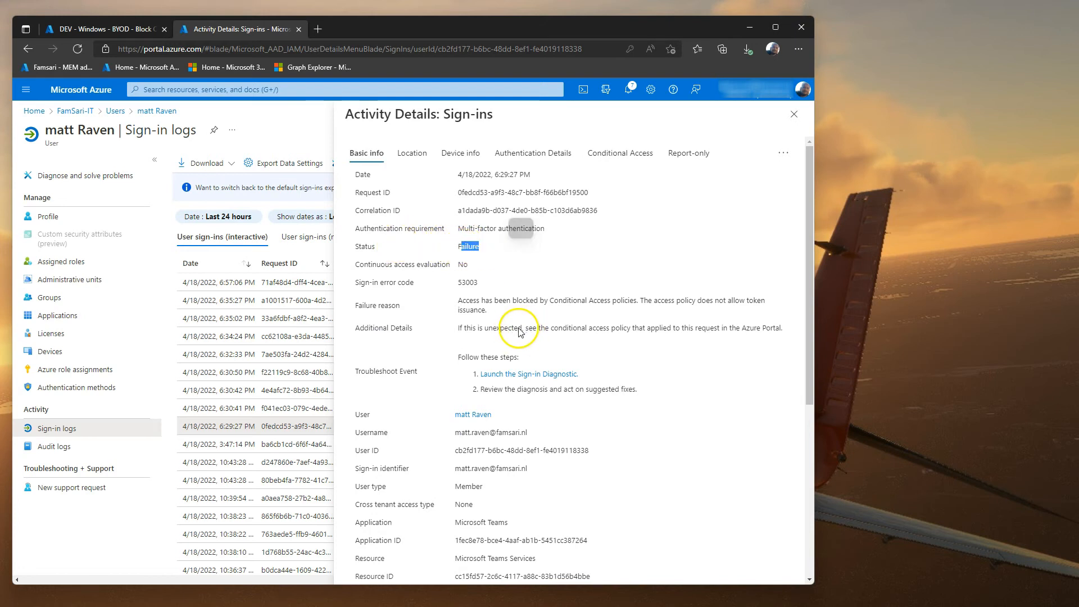
left_click(460, 154)
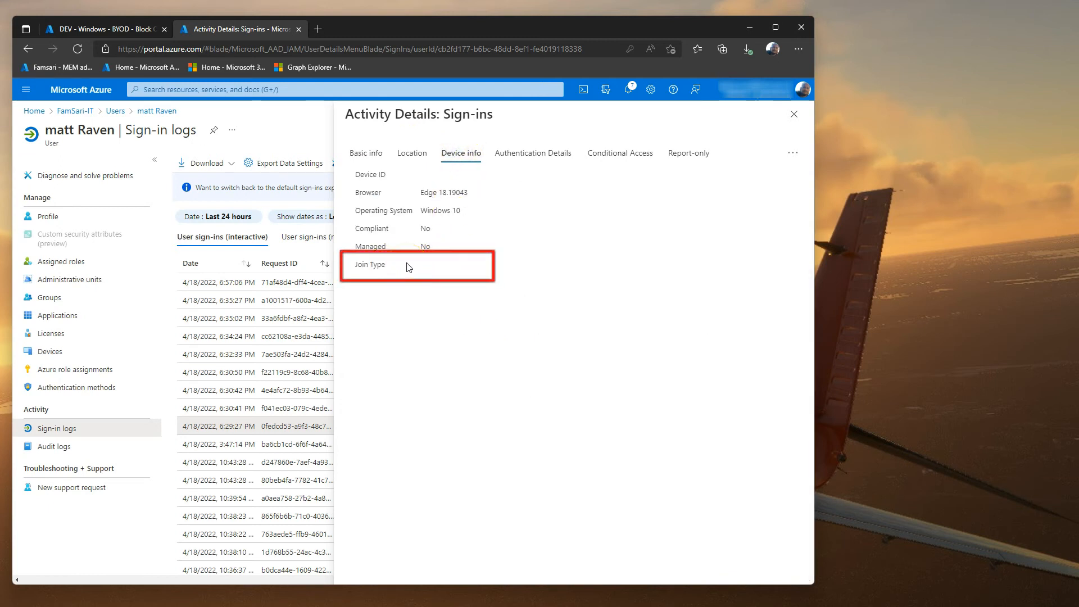
left_click(543, 154)
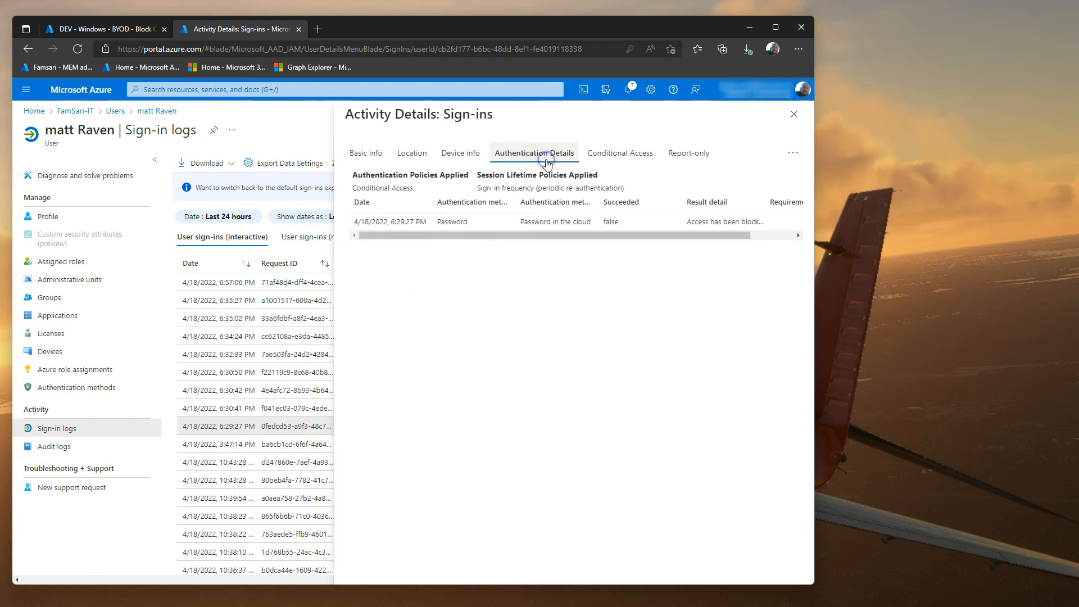
left_click_drag(711, 236, 761, 230)
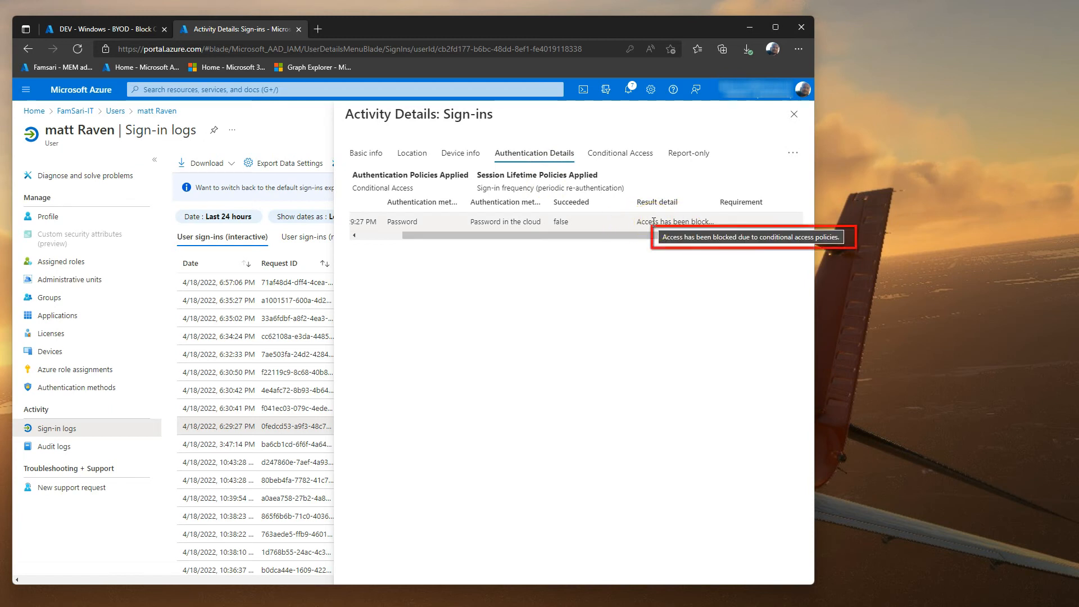
left_click(621, 154)
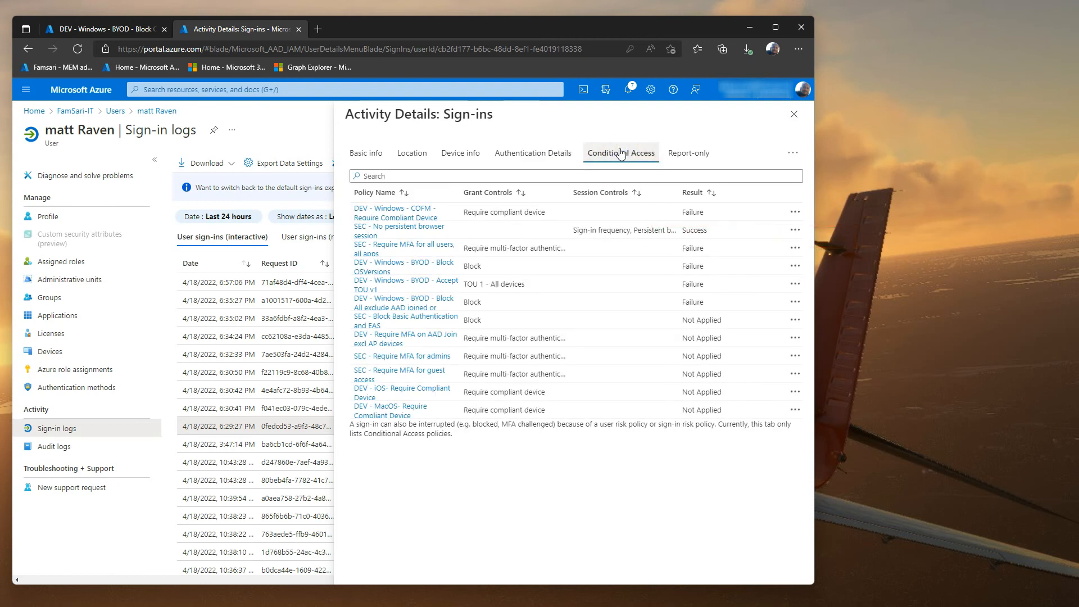
left_click(693, 193)
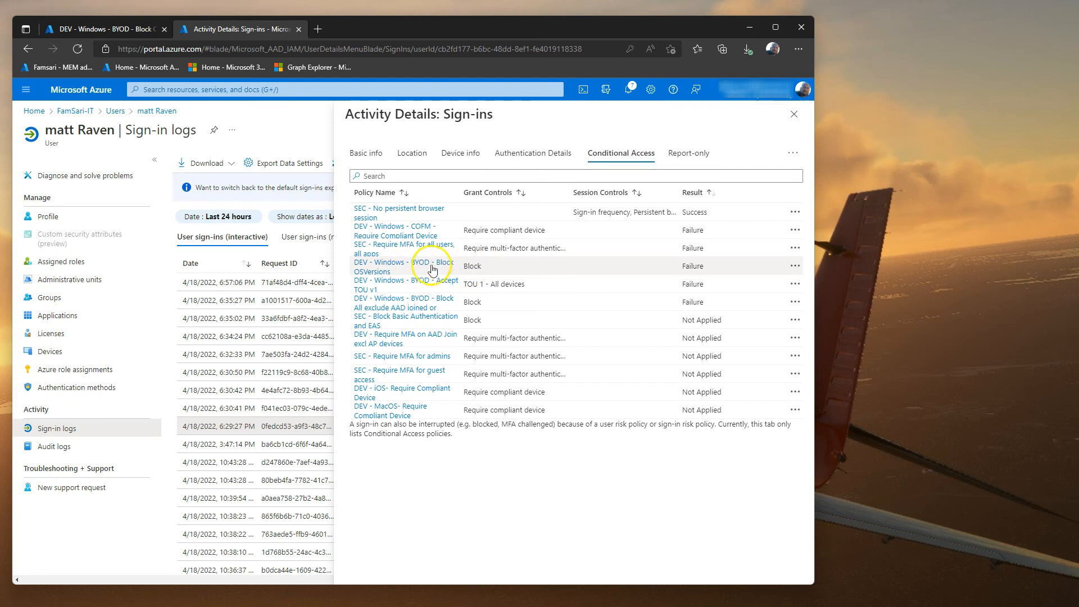
left_click_drag(534, 193, 592, 194)
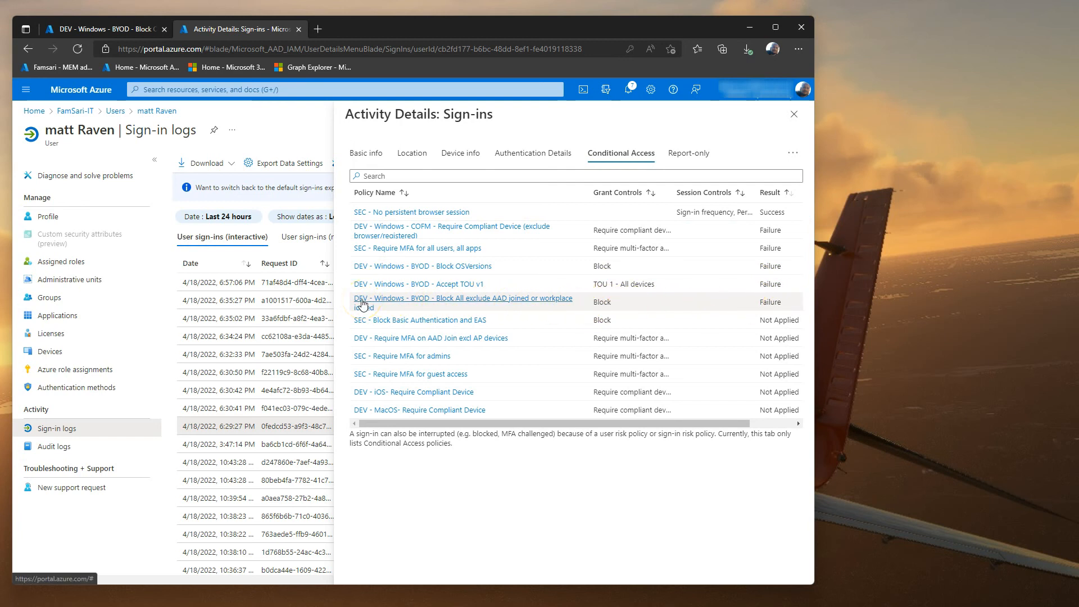
left_click(801, 117)
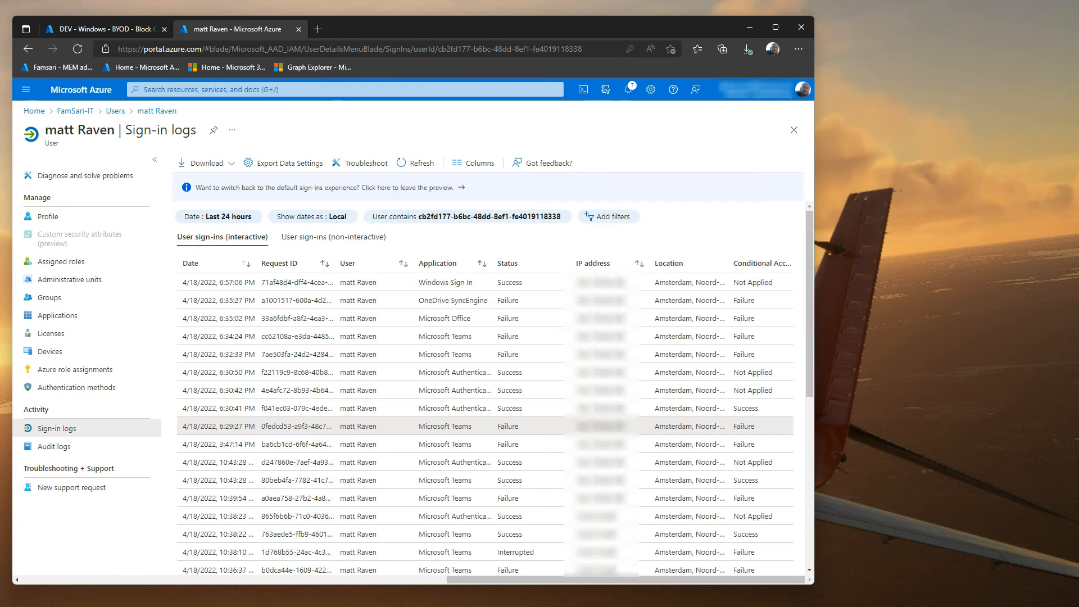
Step: Check the second error's timestamp in the VM notes, then open the 6:32:33 PM Teams sign-in details
key("alt+Tab")
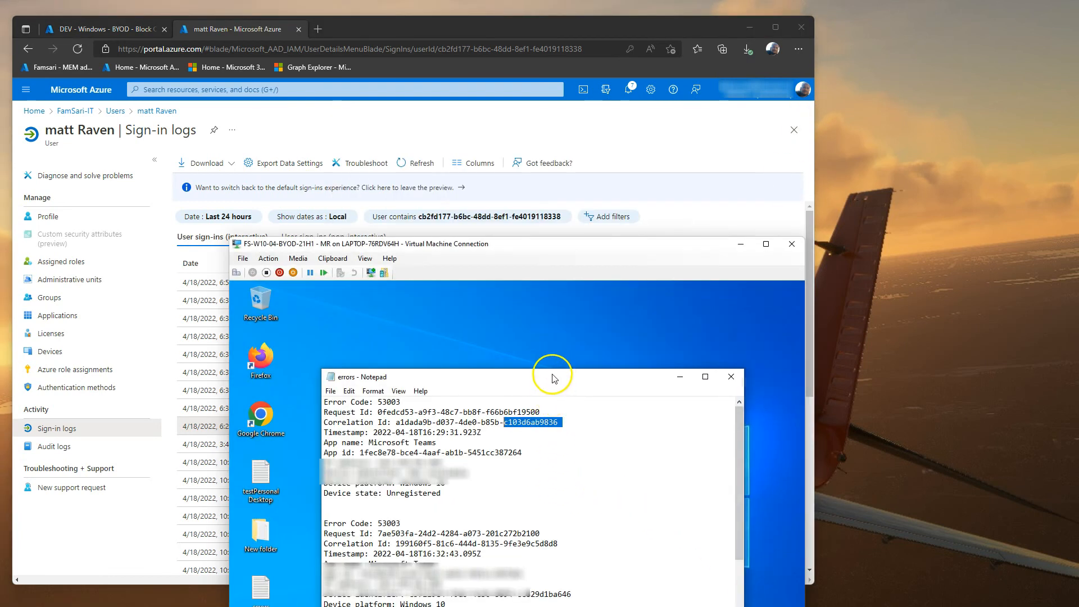
left_click_drag(549, 375, 518, 287)
left_click(356, 452)
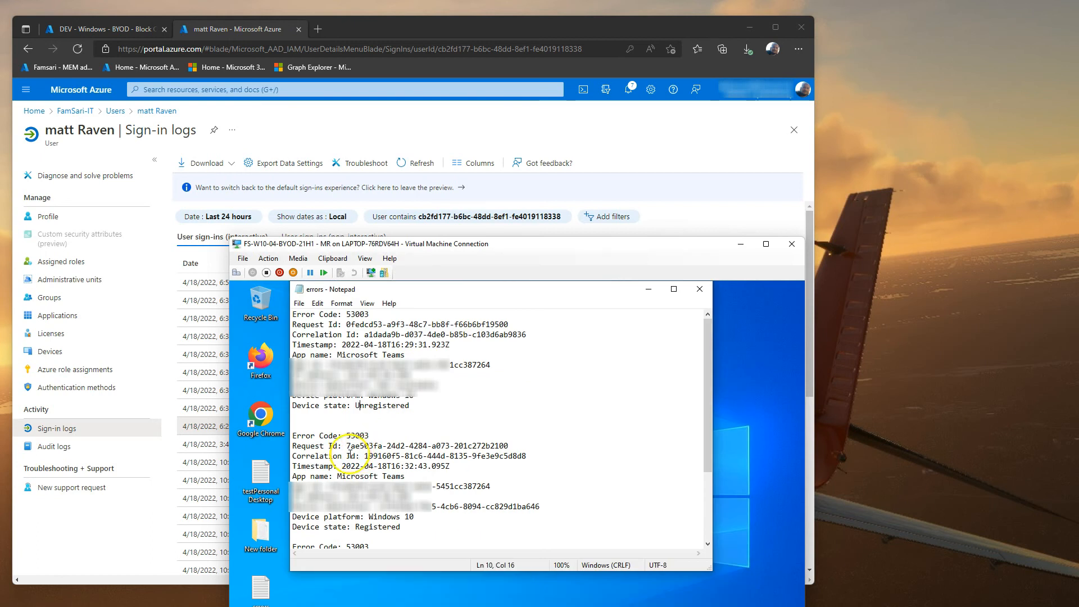
left_click_drag(335, 466, 456, 466)
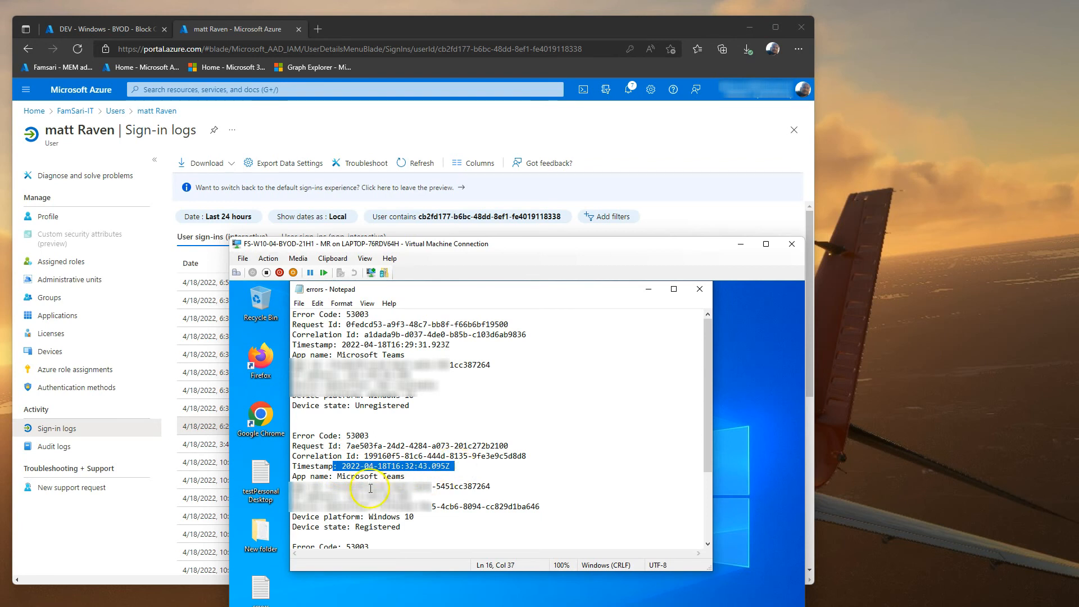
left_click(120, 528)
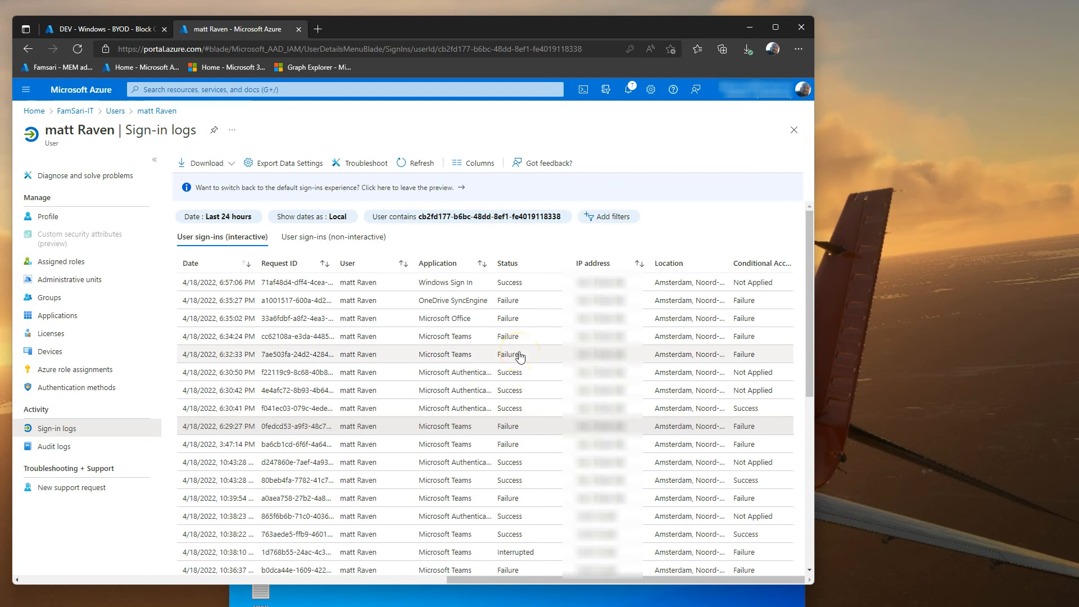
left_click(228, 358)
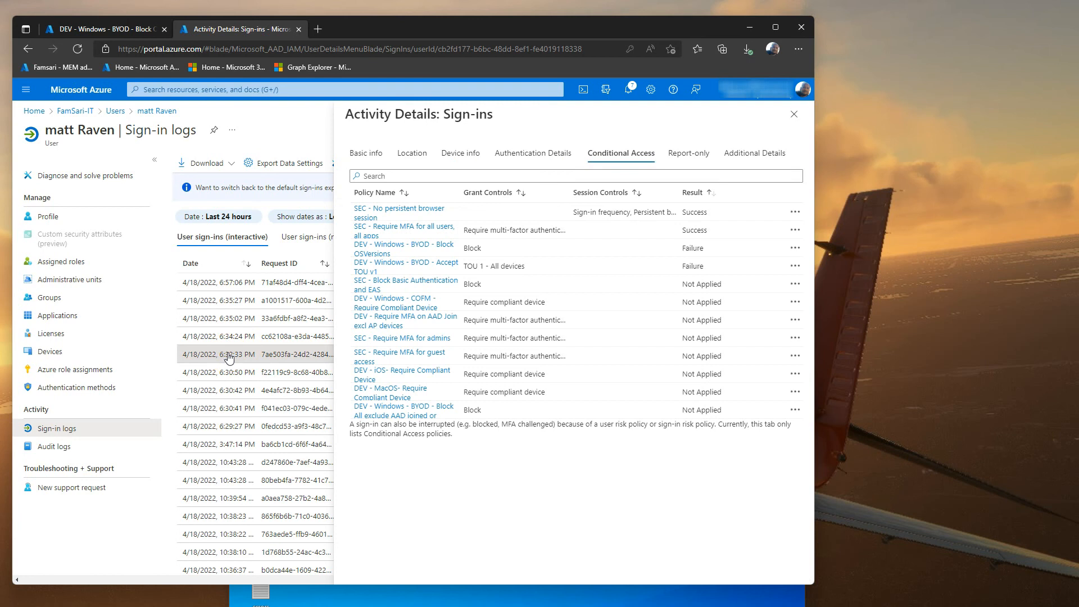
left_click(369, 154)
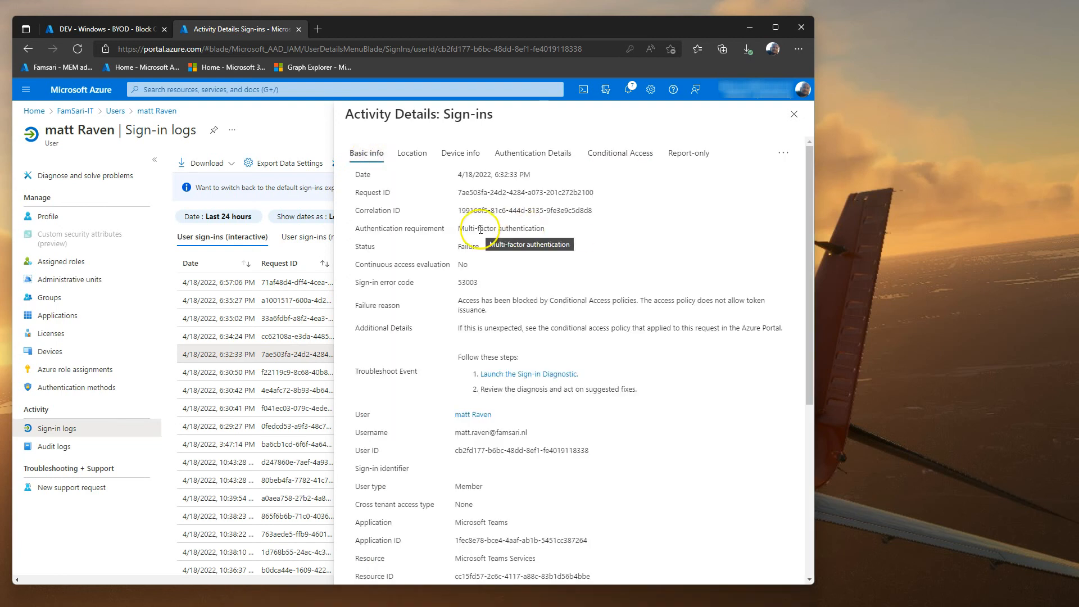
left_click(464, 154)
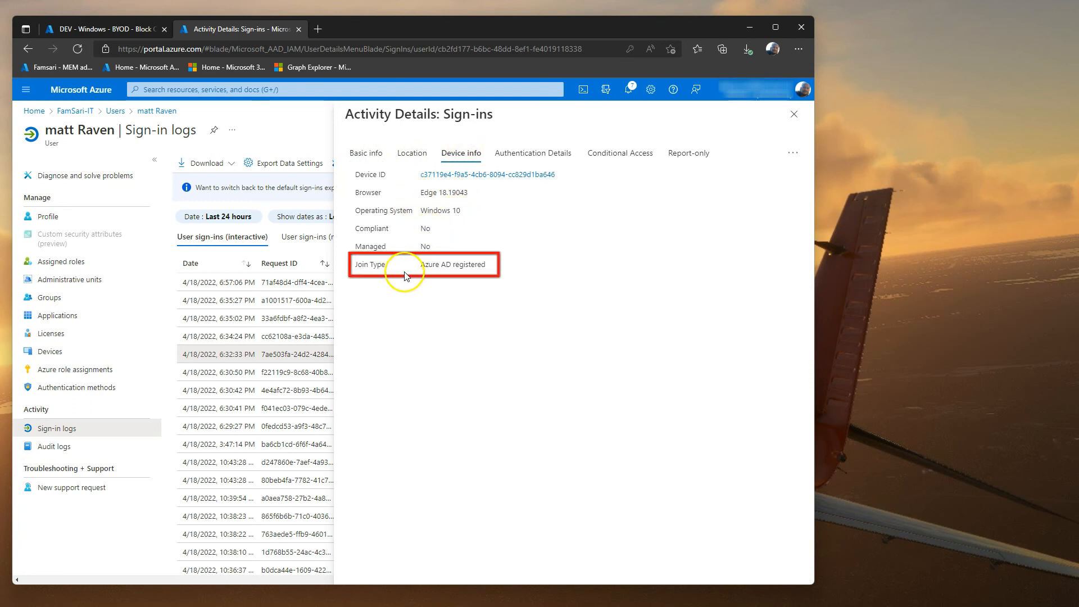
left_click_drag(421, 264, 486, 262)
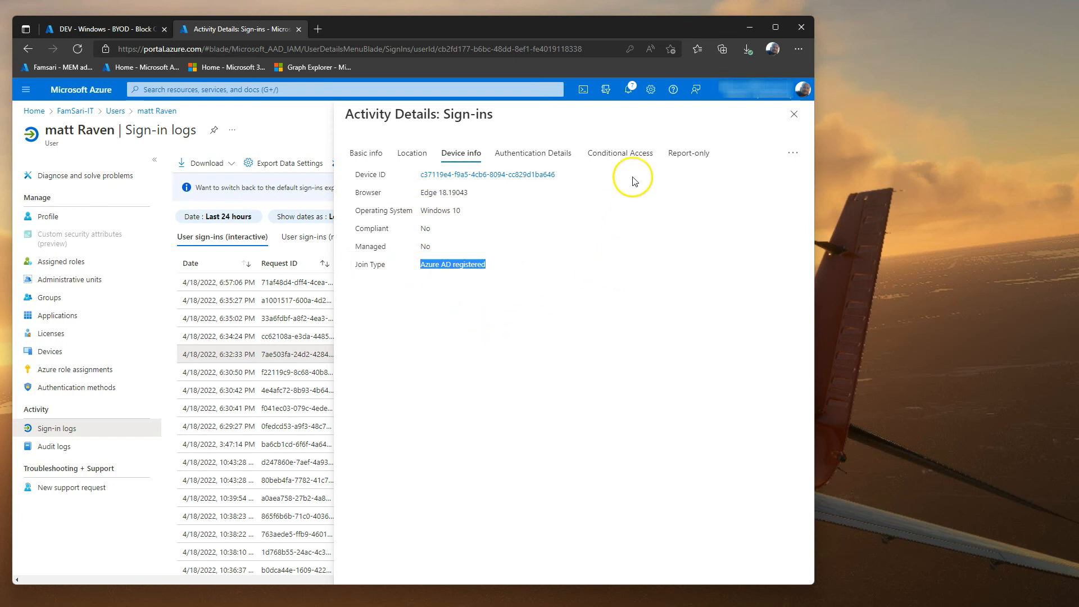
left_click(637, 156)
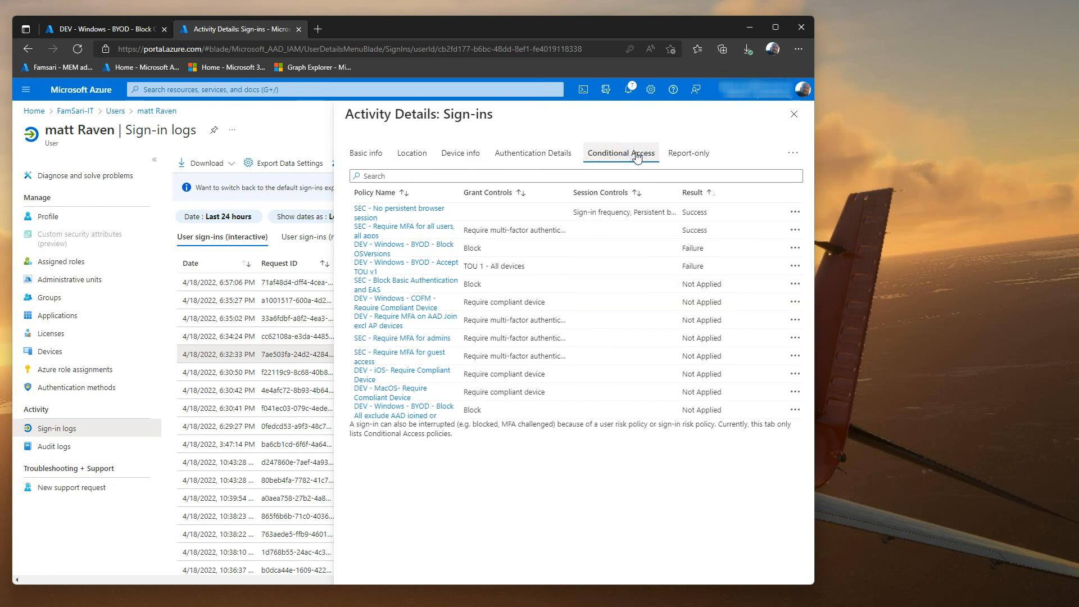
left_click(697, 193)
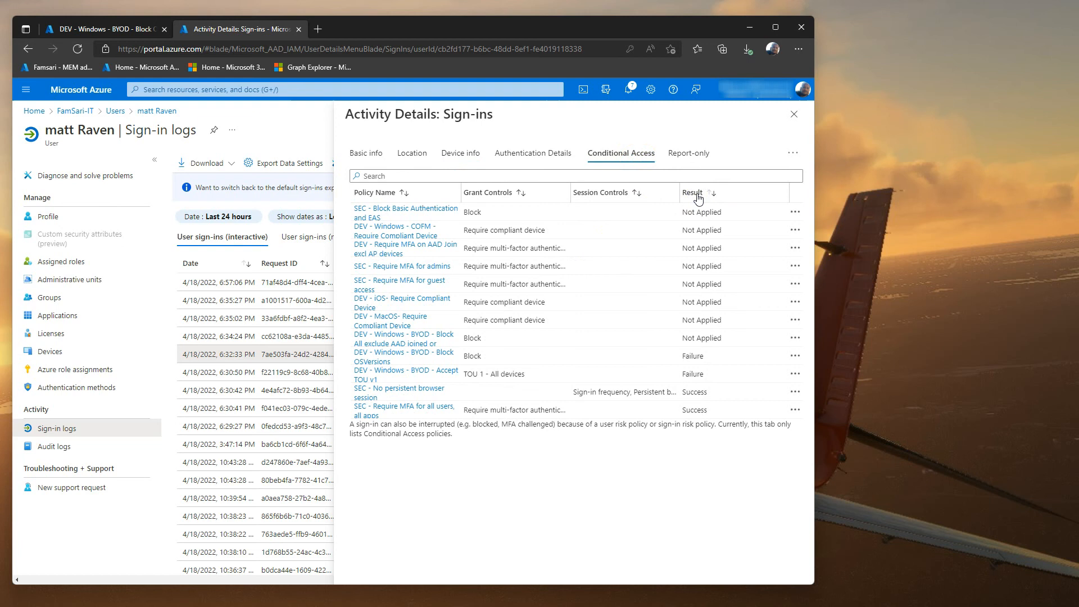
left_click(697, 194)
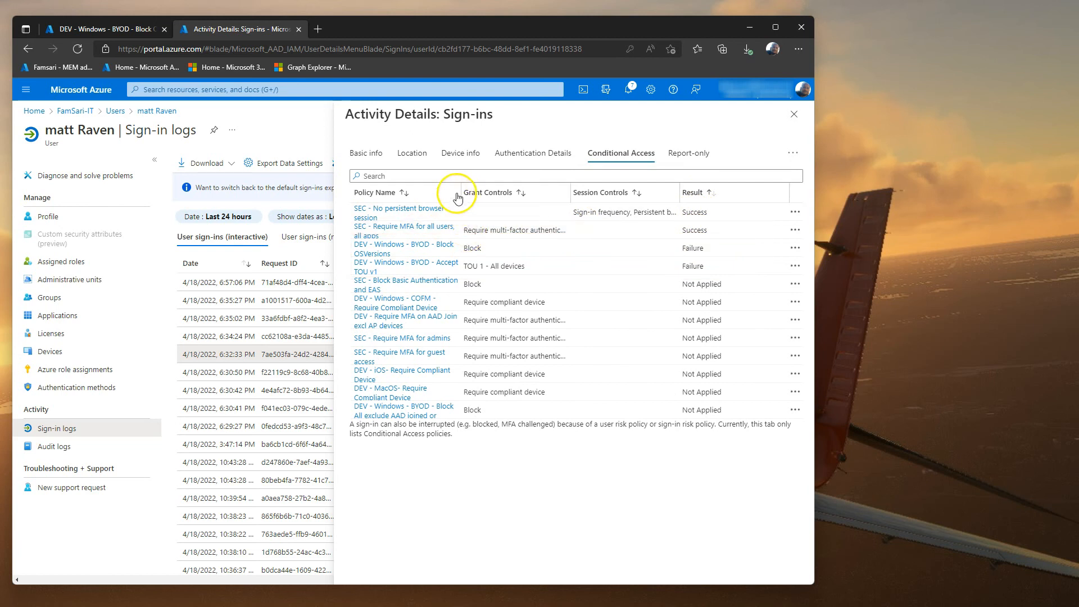
left_click_drag(573, 190, 574, 190)
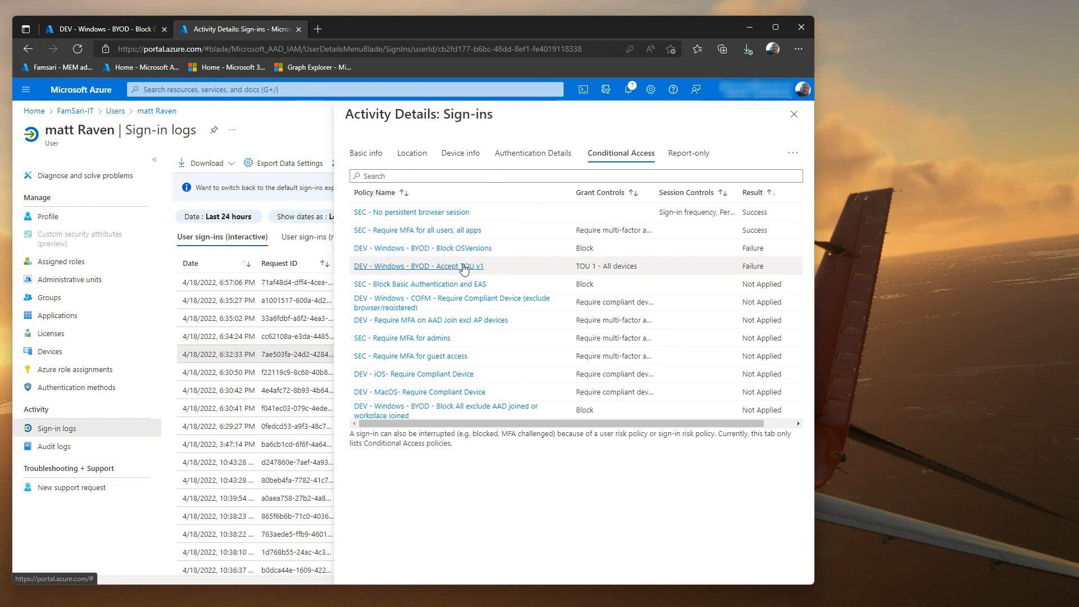
left_click(485, 250)
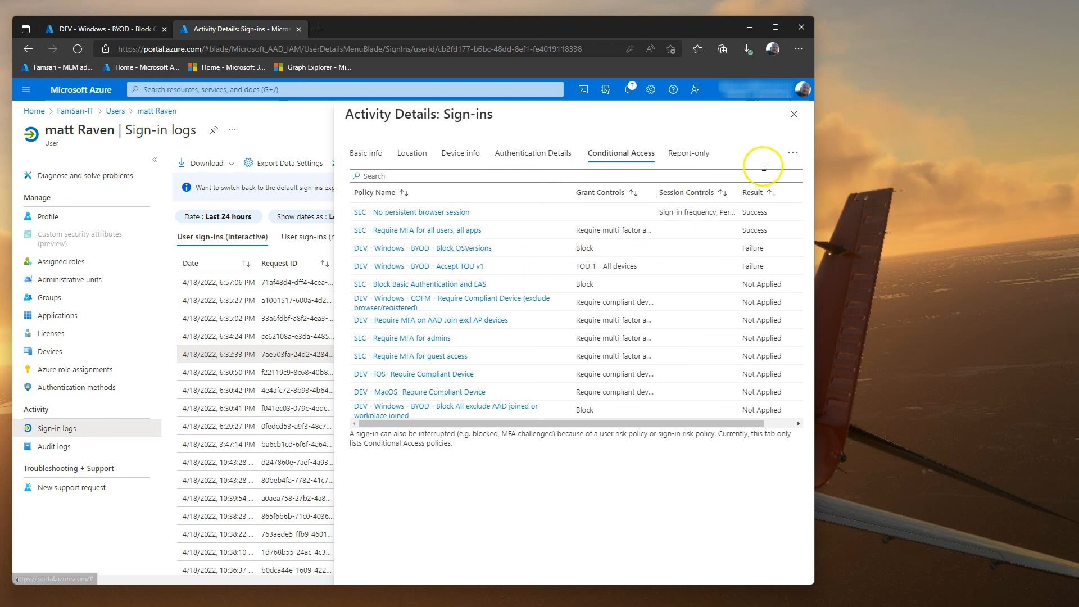
left_click(793, 115)
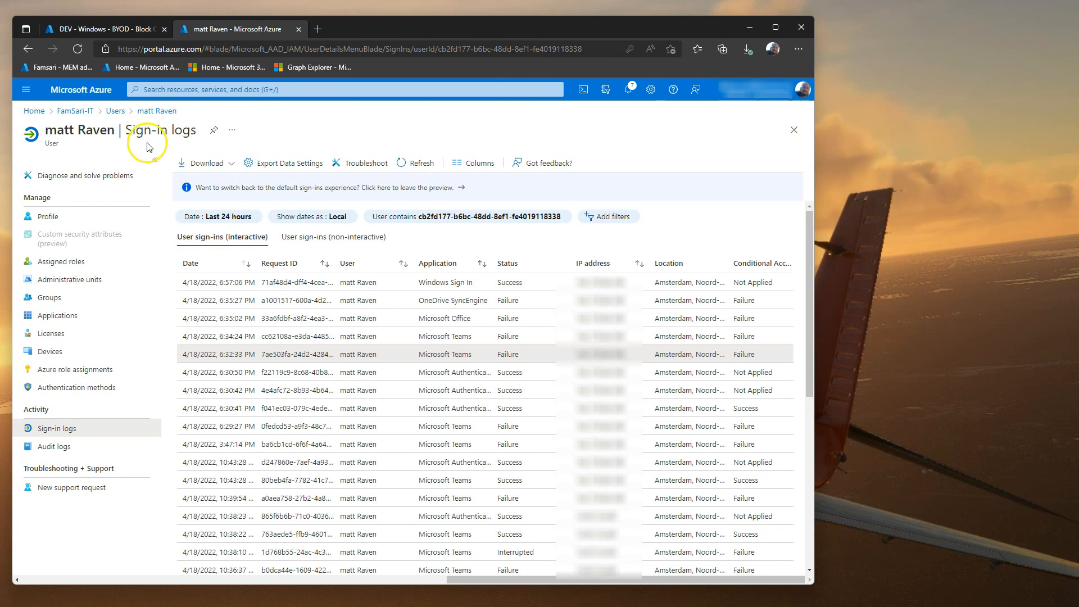
Step: Open another user's sign-in logs and the details of their failed 6:38:15 PM Teams sign-in
left_click(114, 111)
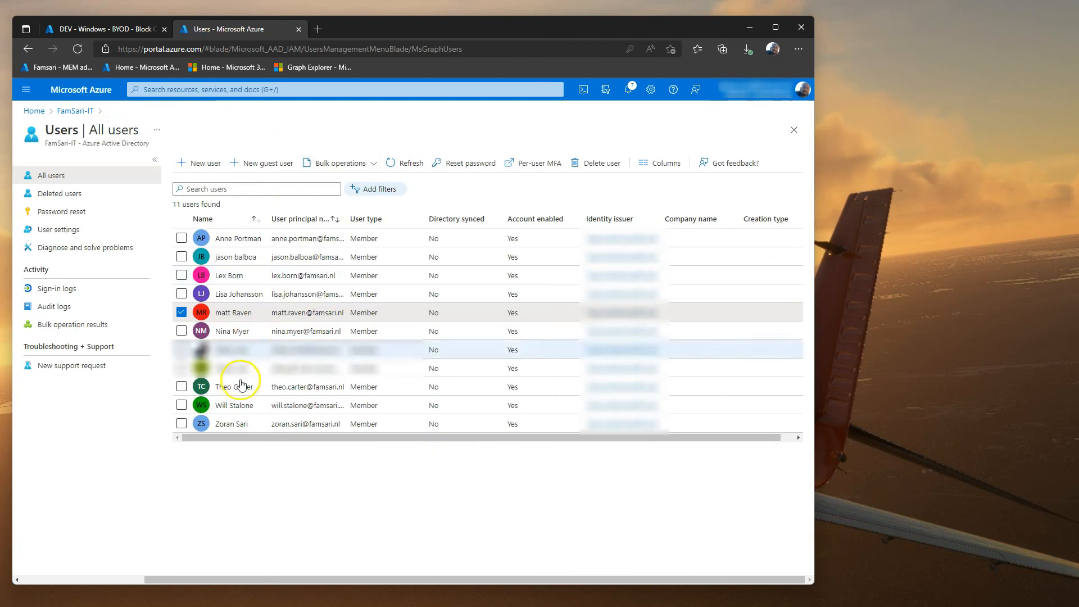
left_click(236, 257)
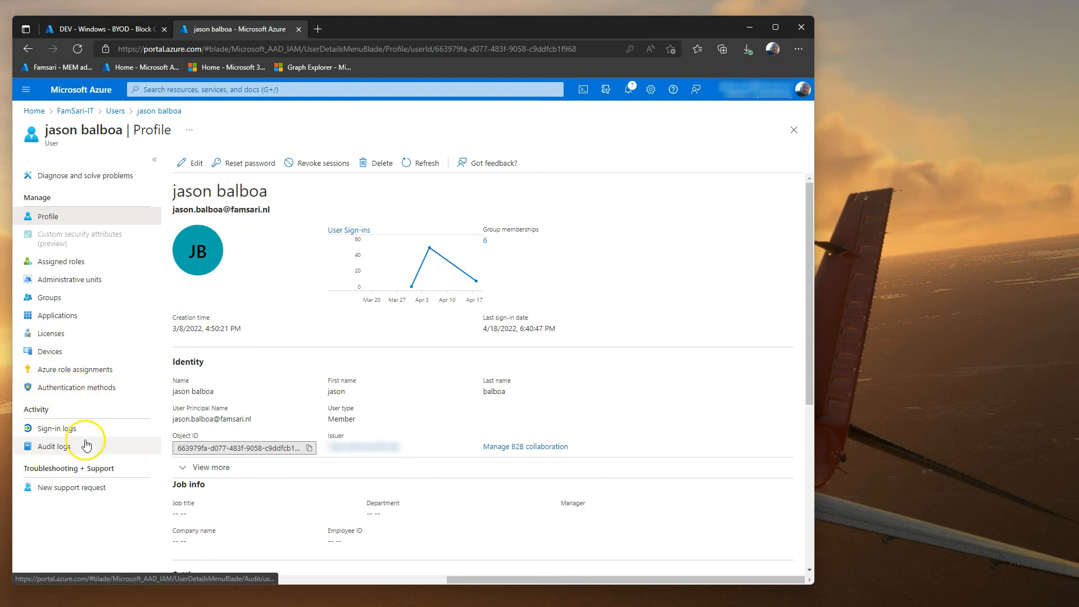
left_click(64, 430)
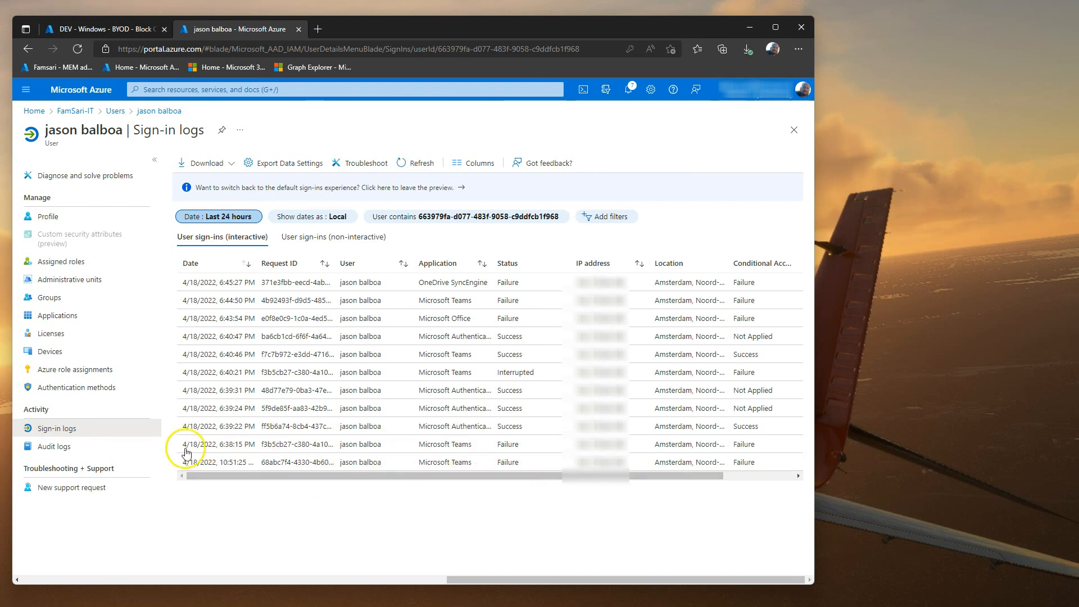
left_click_drag(184, 444, 509, 444)
left_click(500, 553)
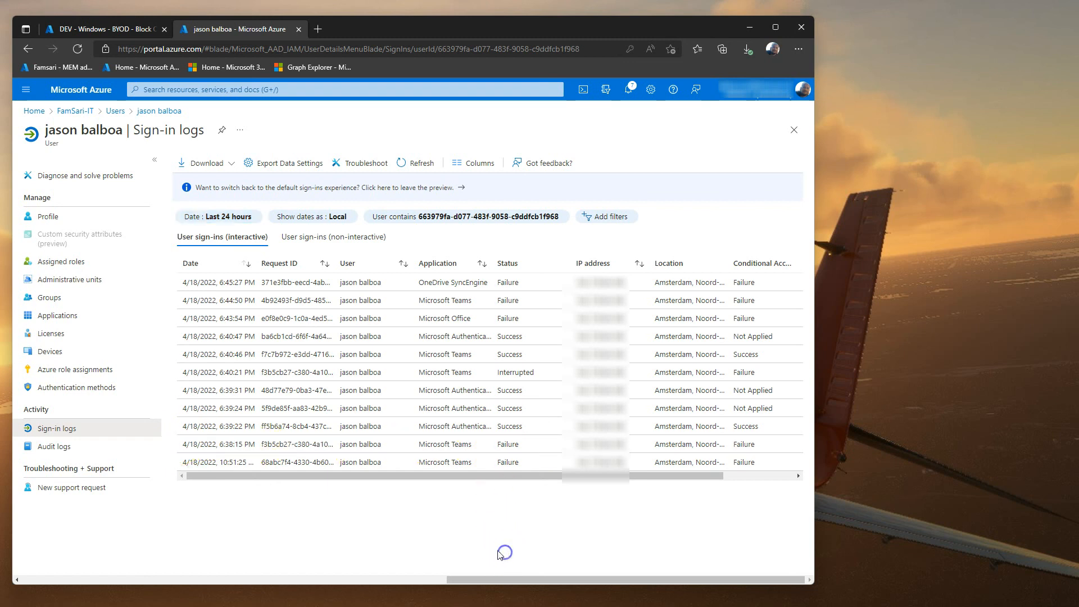
left_click(510, 448)
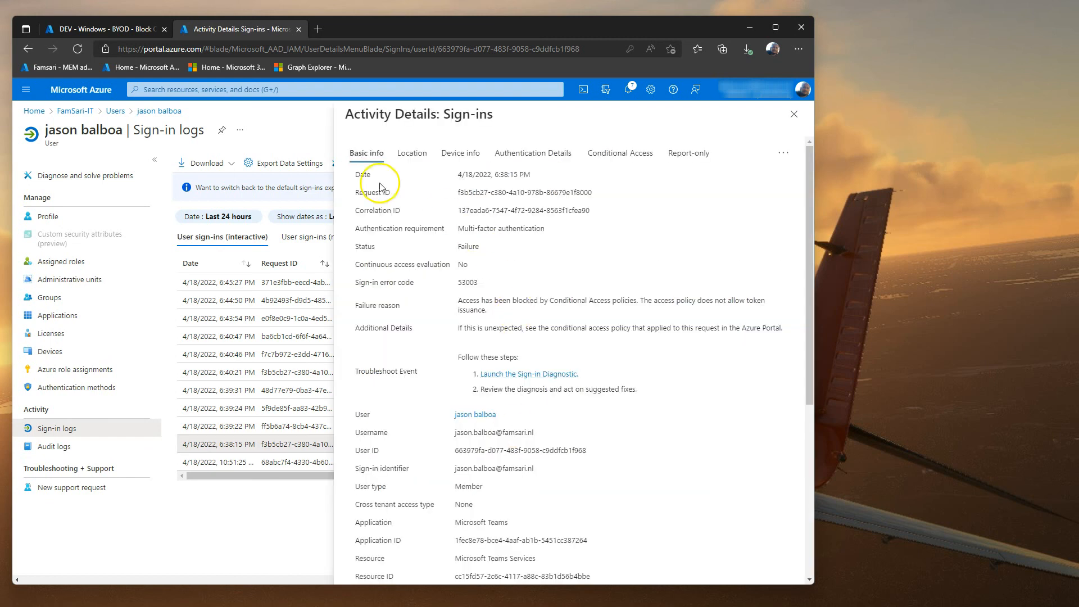
left_click(411, 155)
left_click(451, 155)
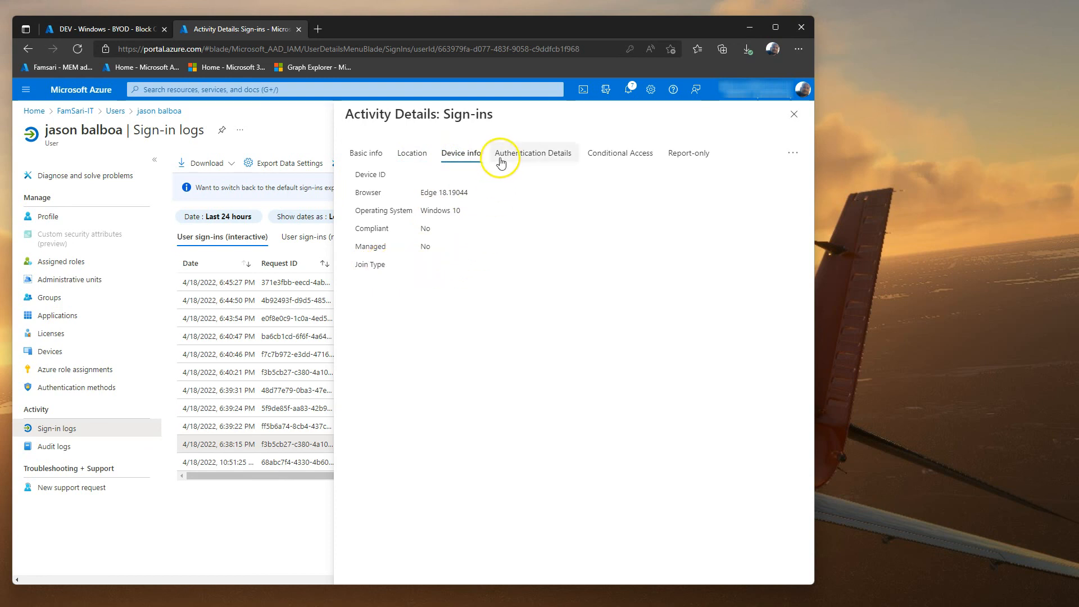
left_click_drag(470, 192, 452, 193)
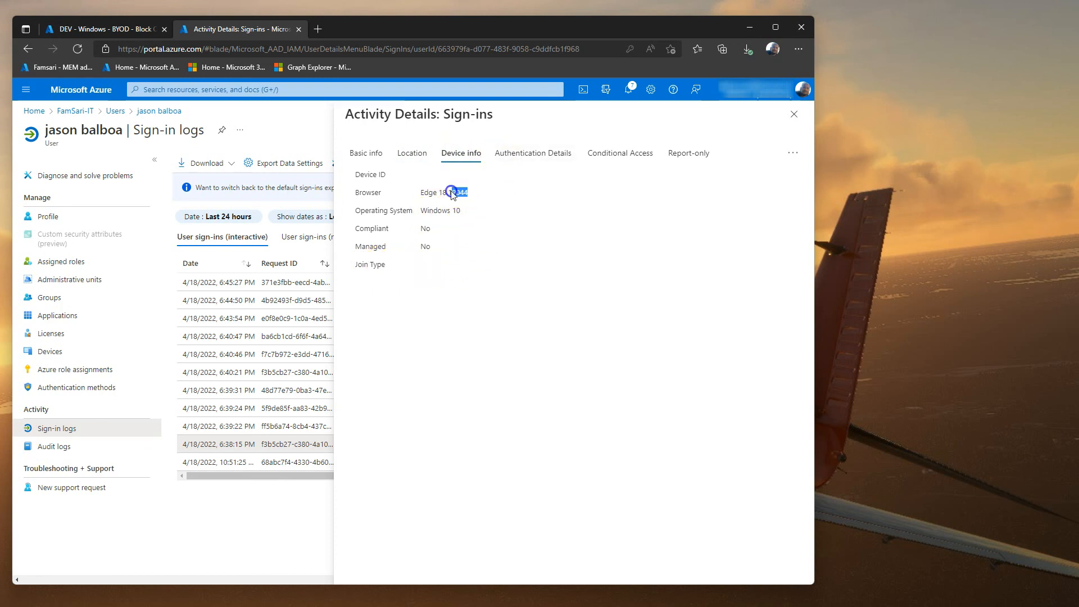
left_click(597, 153)
left_click(702, 198)
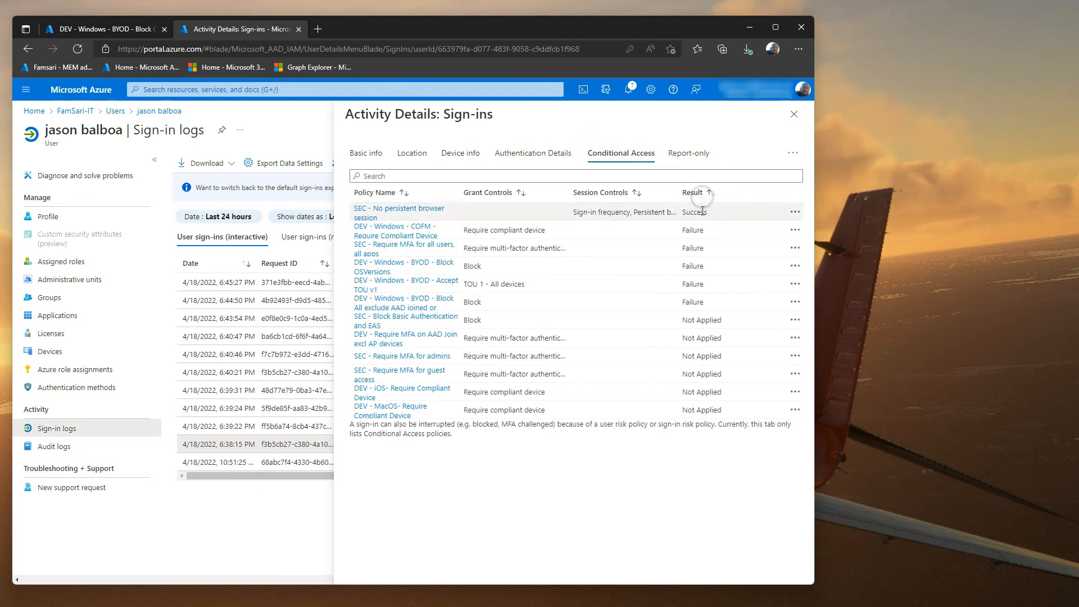
left_click_drag(459, 193, 591, 191)
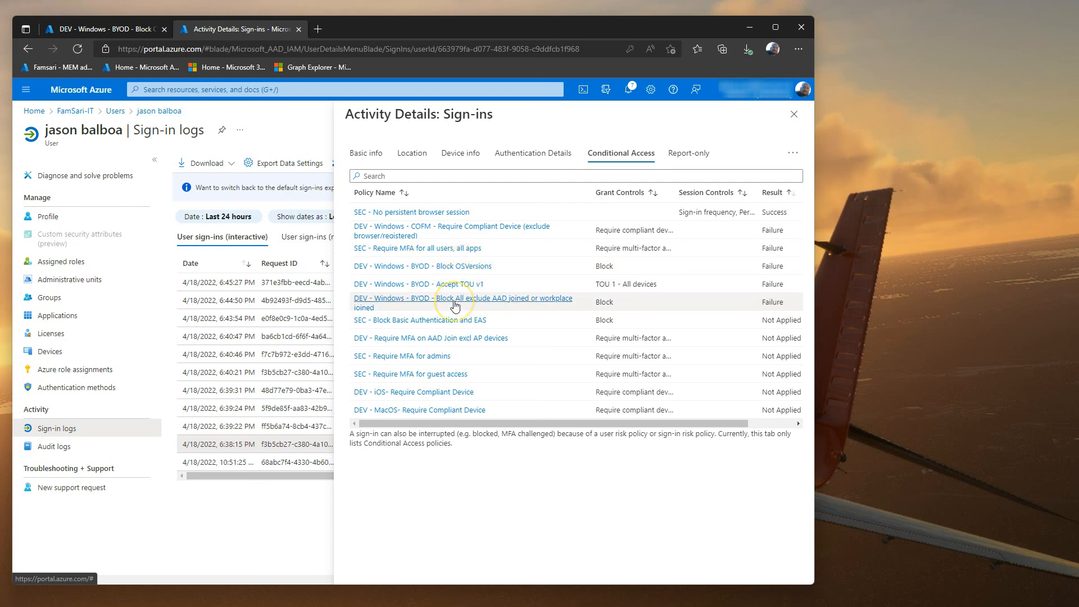
left_click(793, 114)
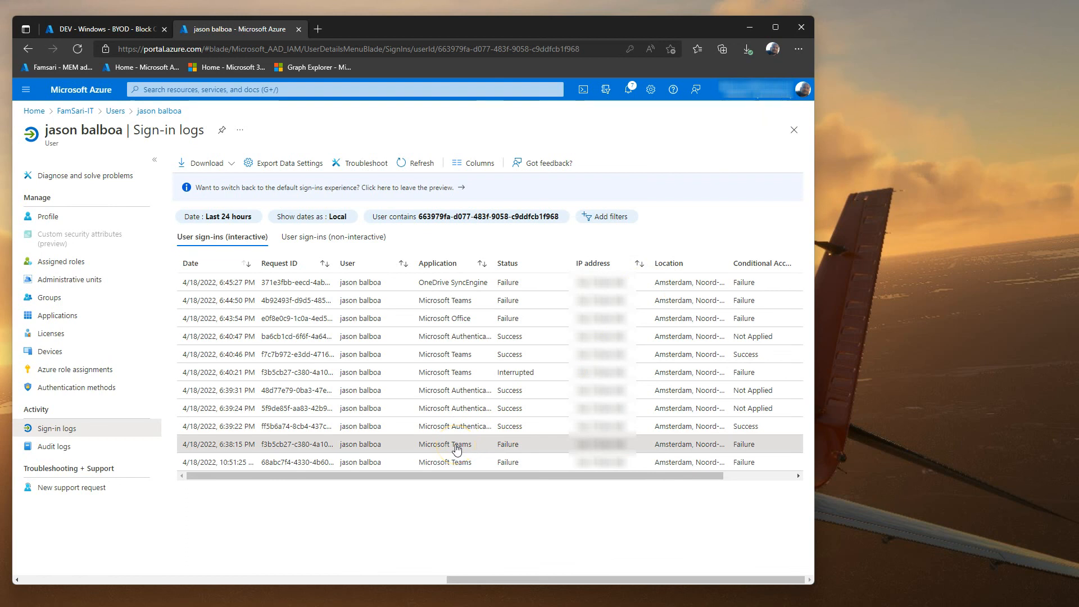
Step: Open the 6:40:46 PM Teams sign-in and confirm its device join type is Azure AD registered
left_click(462, 374)
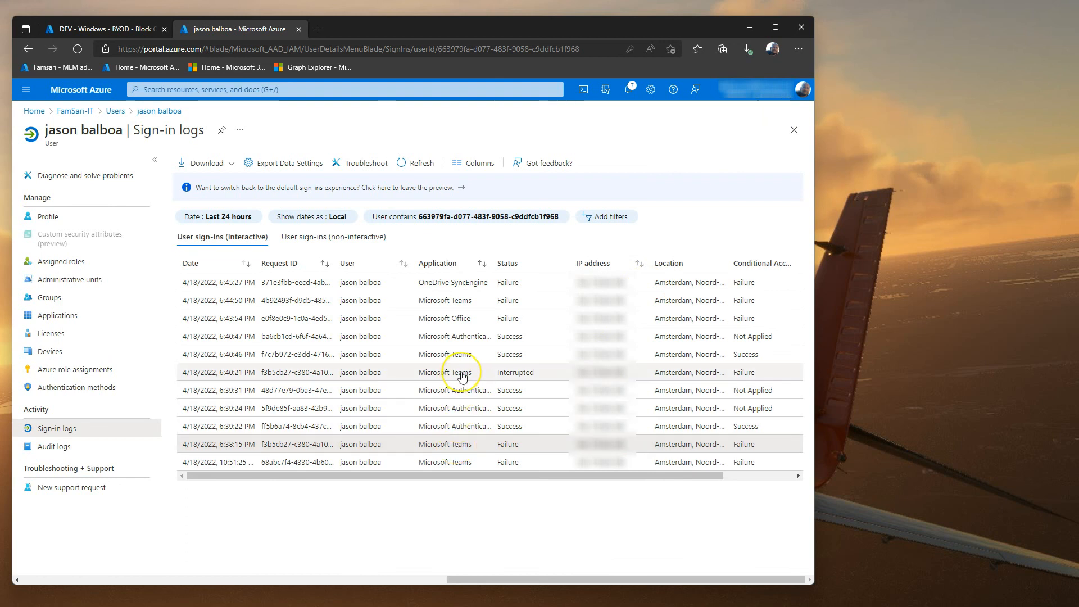
left_click(469, 361)
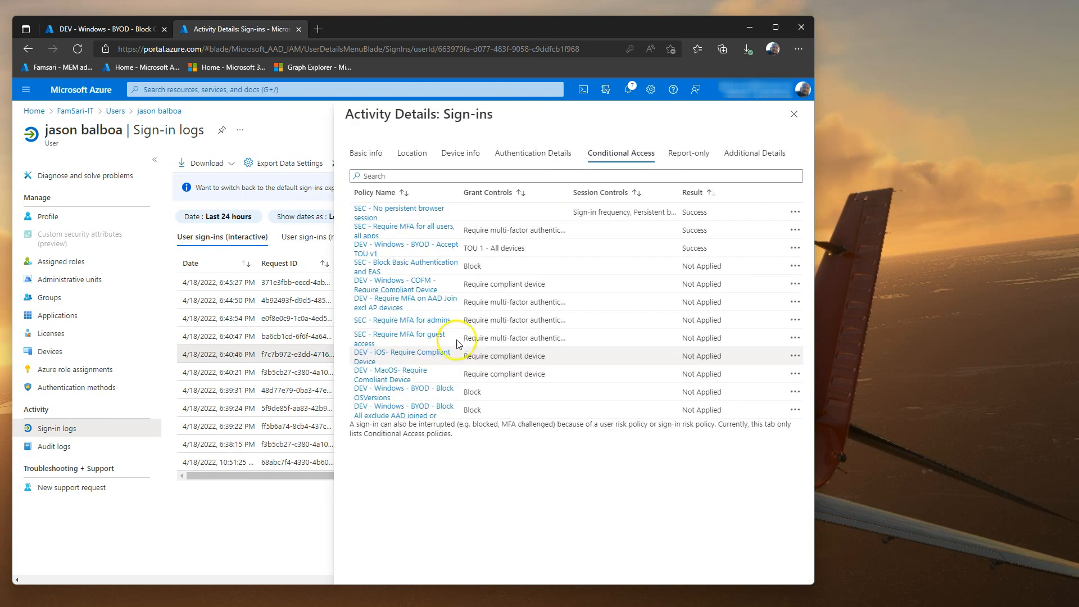
left_click(365, 153)
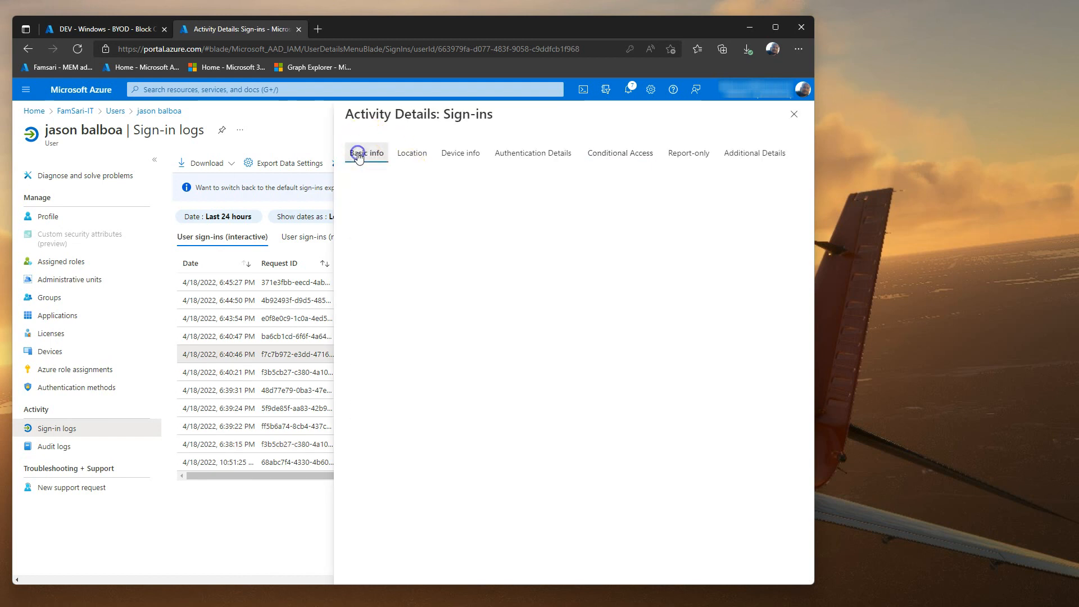
left_click(472, 158)
left_click_drag(485, 266, 410, 268)
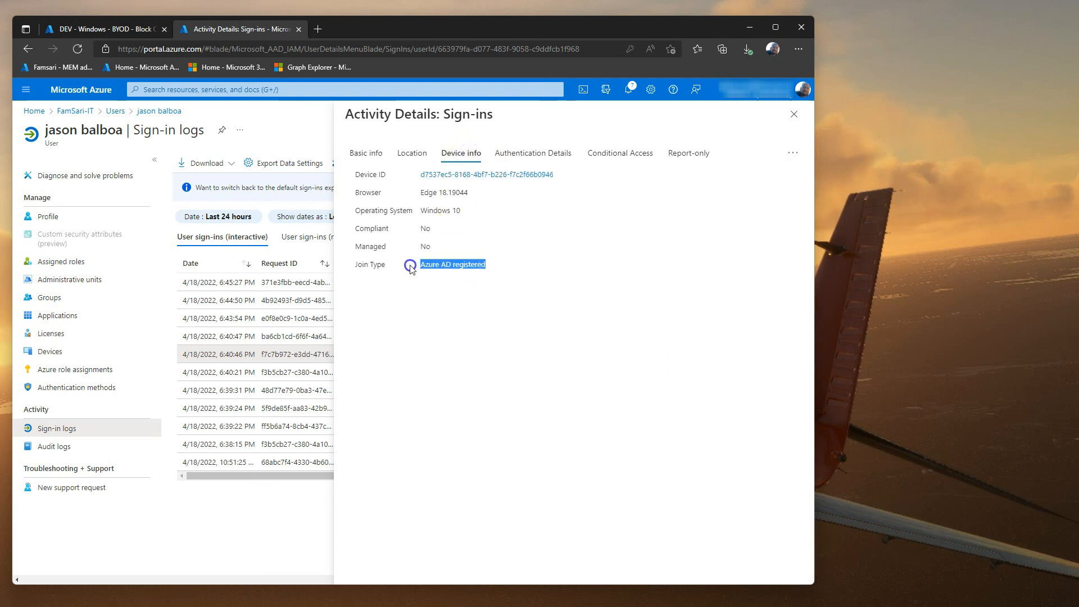
Step: Show its Conditional Access results sorted by Result, with the Policy Name column widened
left_click(621, 150)
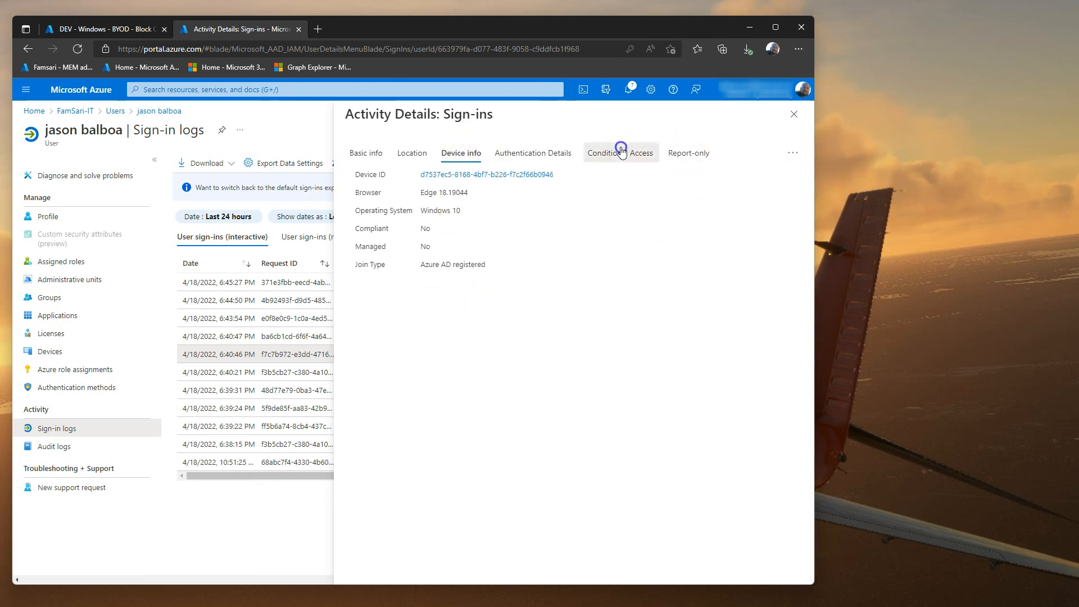
left_click(694, 193)
left_click(695, 193)
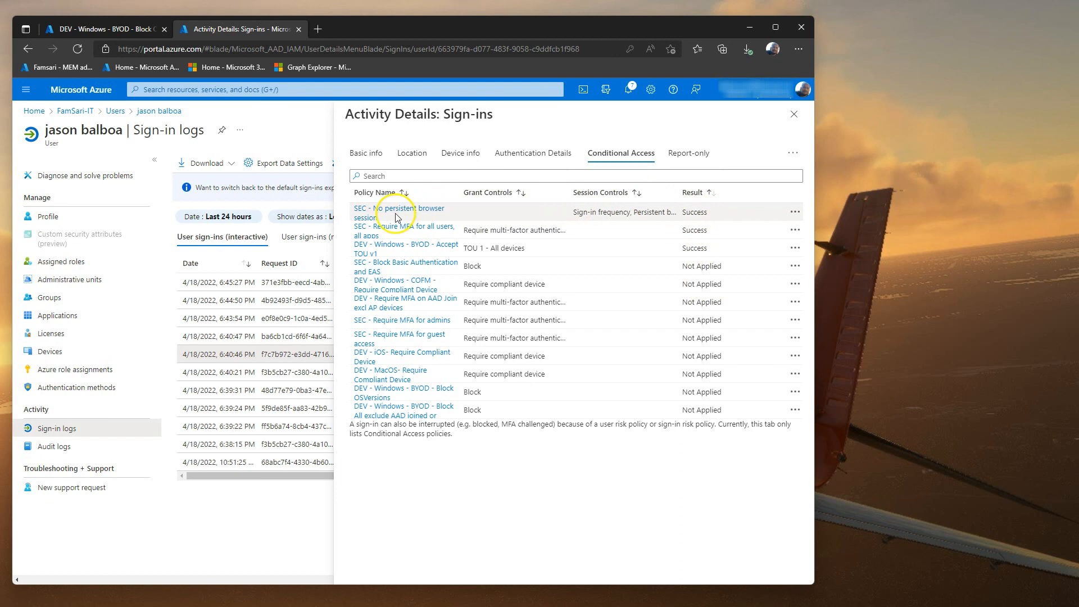
left_click_drag(461, 193, 522, 196)
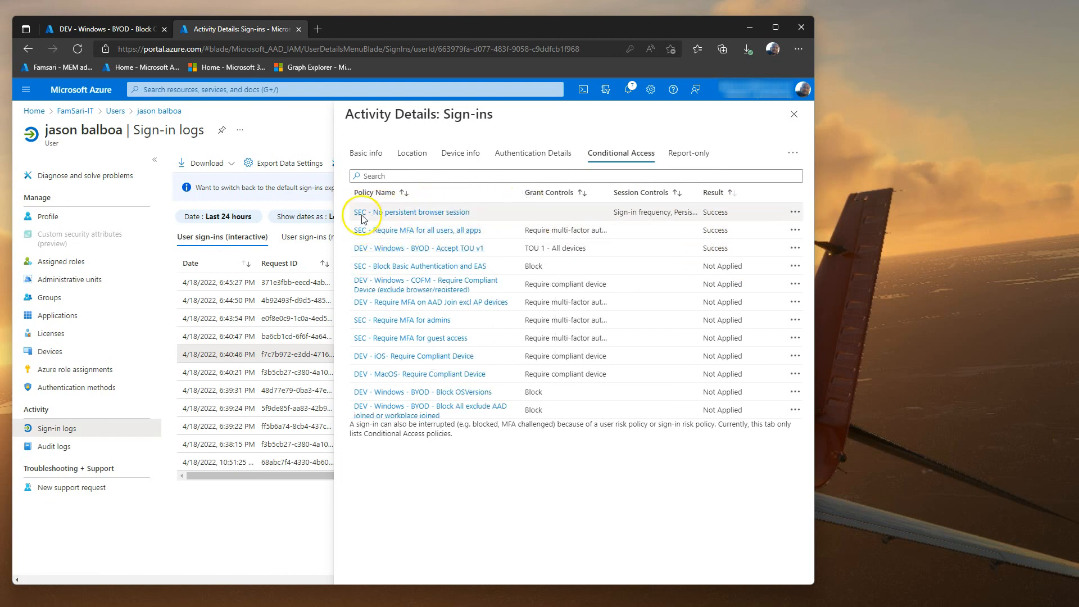
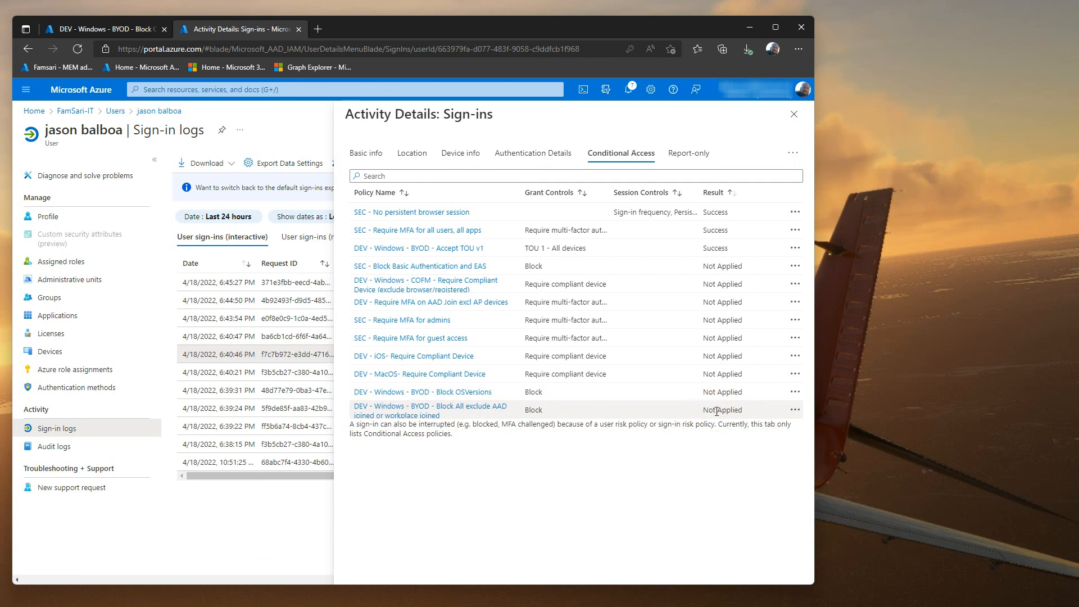
Step: Close the sign-in activity details and the user's sign-in logs blades
left_click(795, 115)
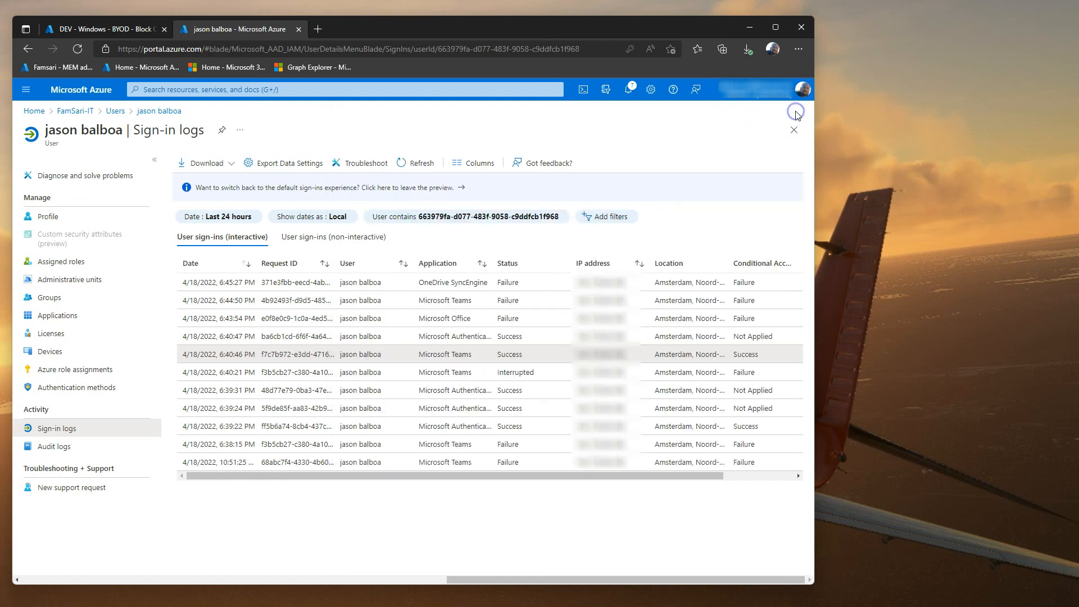
left_click(795, 130)
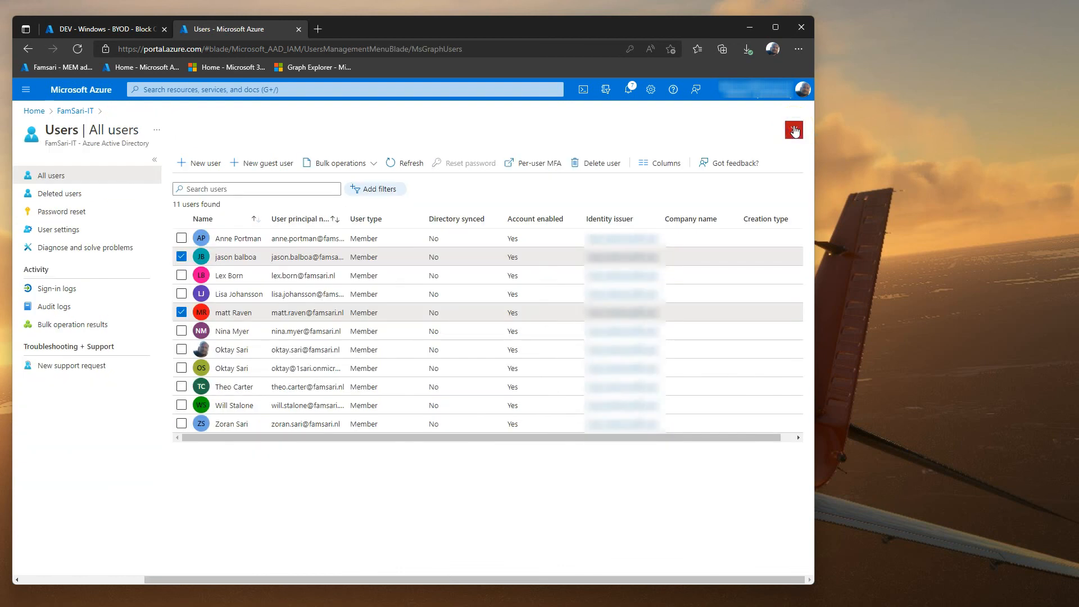
left_click(751, 48)
Step: Return to the DEV - Windows - BYOD - Block OSVersions policy tab, then minimize the browser
left_click(88, 28)
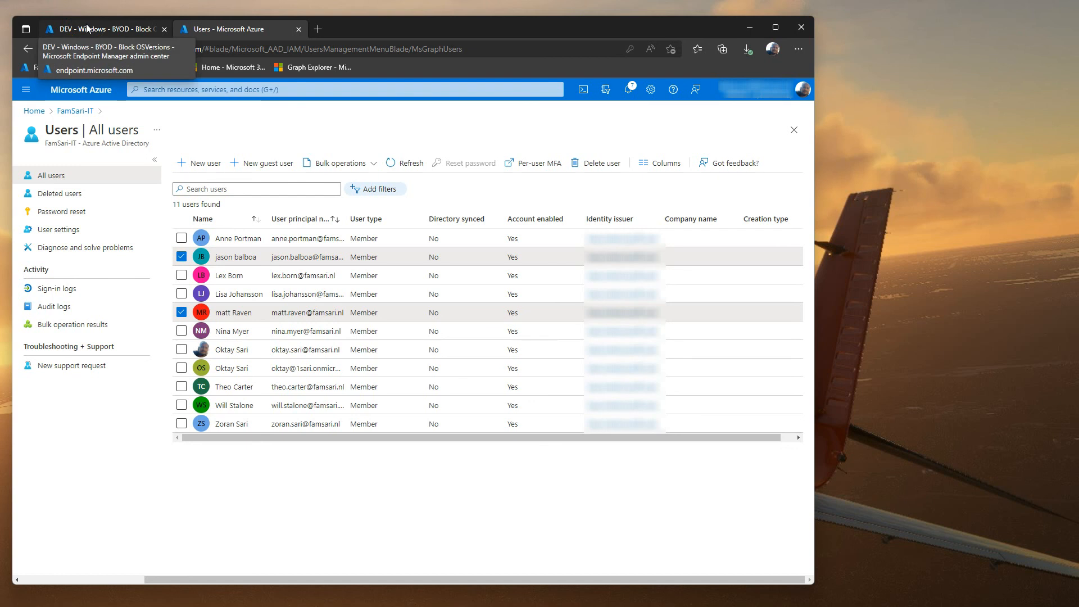
left_click(87, 29)
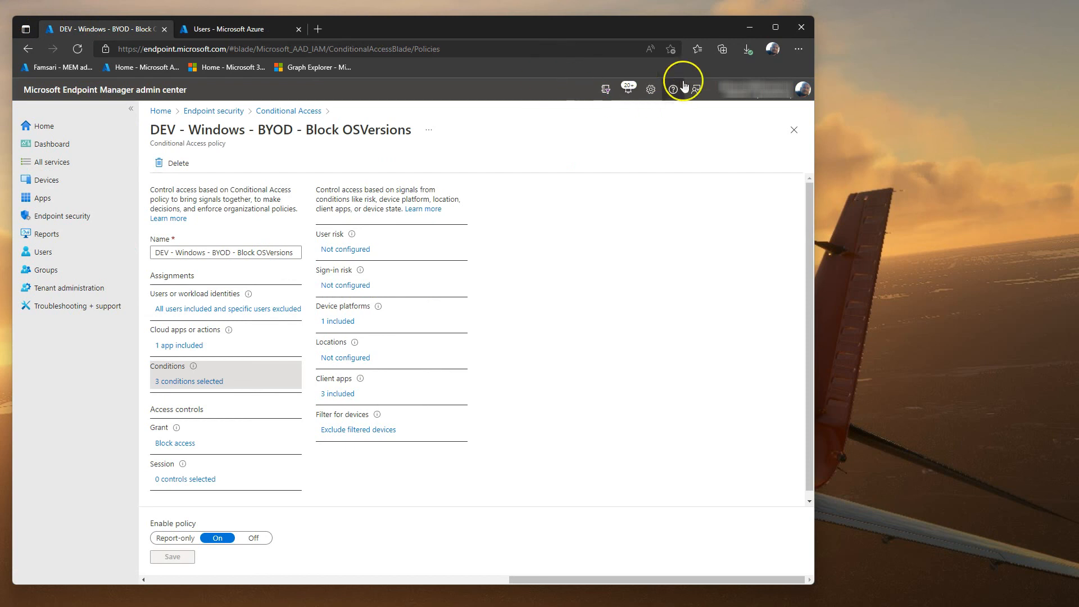
left_click(749, 27)
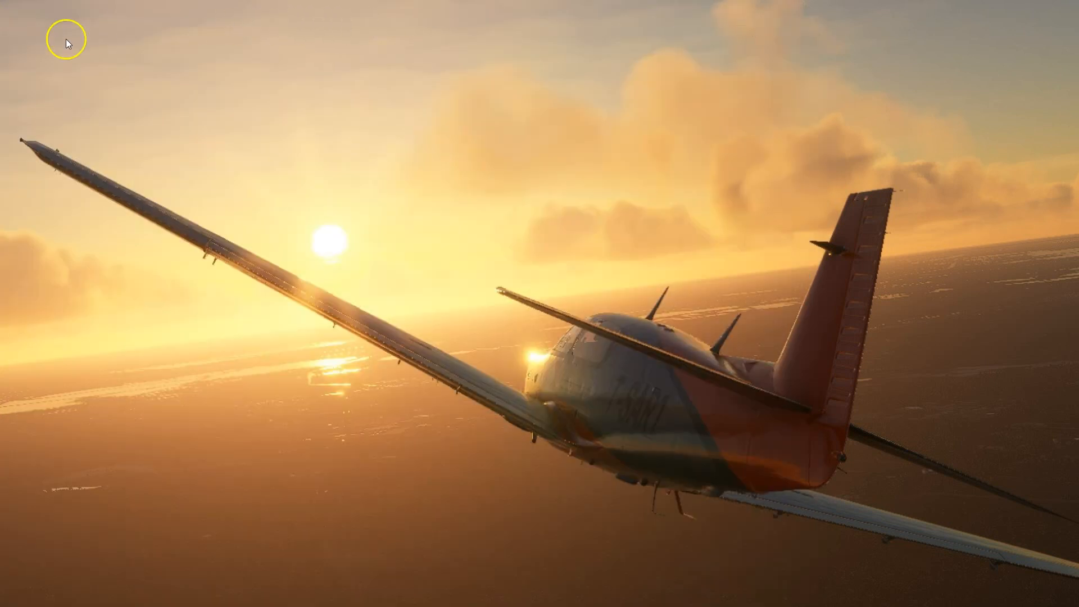